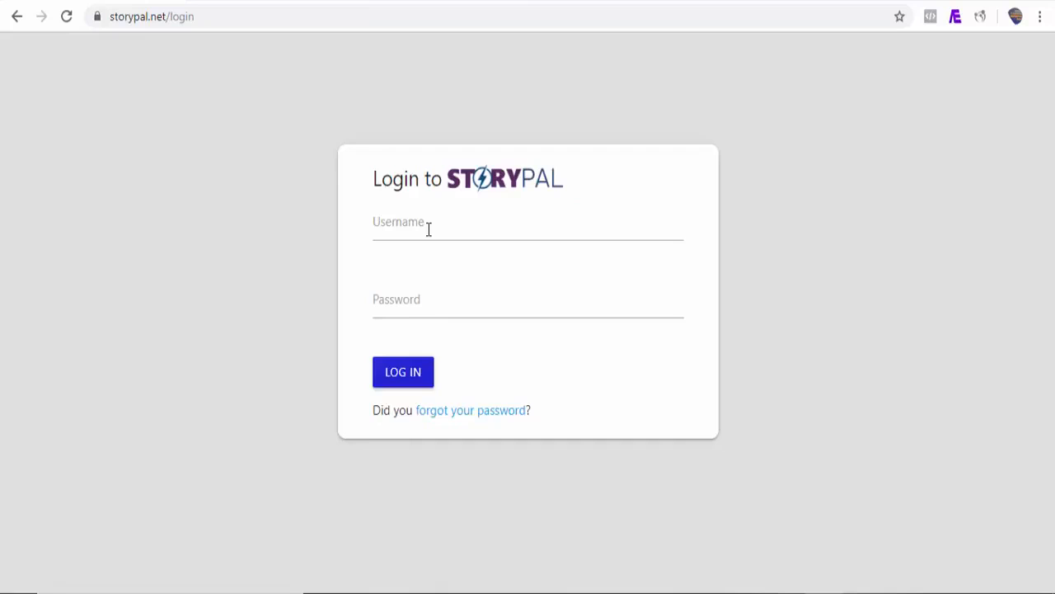
{"action": "left_click", "coordinate": [426, 228]}
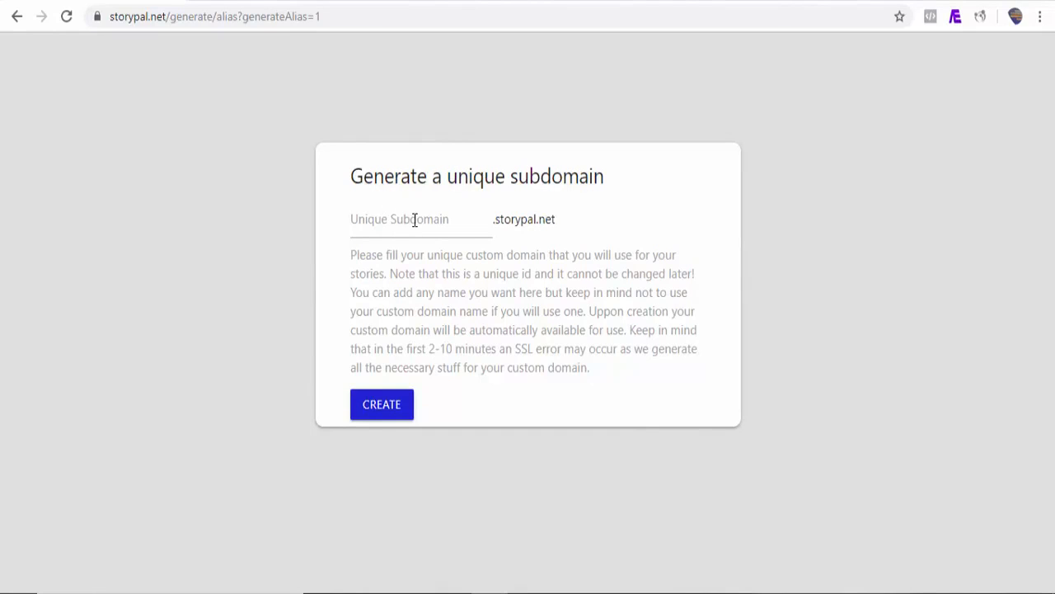
Create the unique storypal.net subdomain "demo" for the account
{"action": "left_click", "coordinate": [367, 224]}
{"action": "type", "text": "demo"}
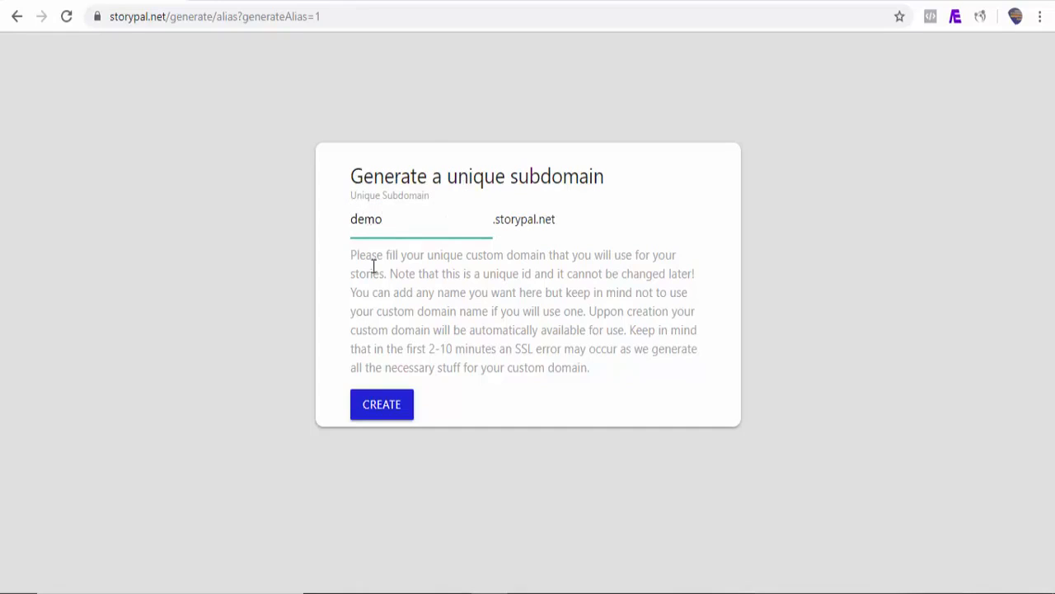
{"action": "left_click", "coordinate": [383, 402]}
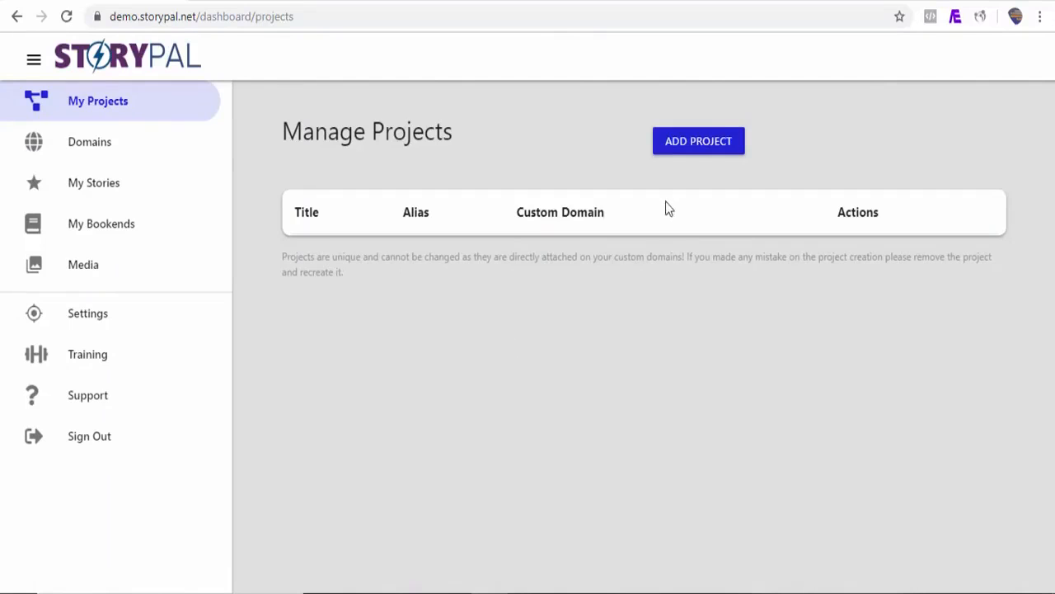
Add a project titled "My First Story" with the alias "demo" and save it
{"action": "left_click", "coordinate": [689, 155]}
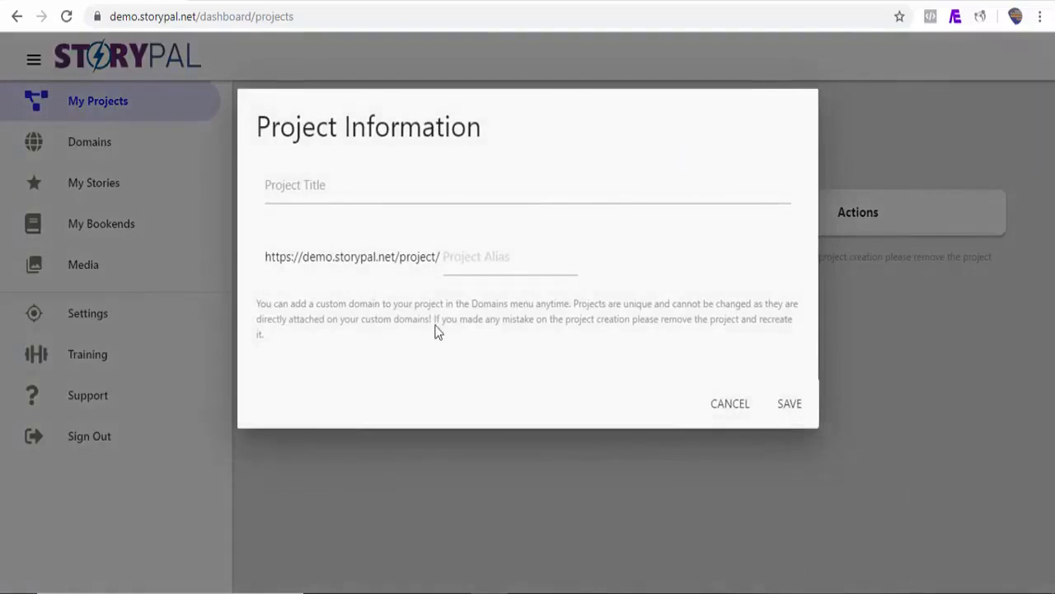
{"action": "left_click", "coordinate": [326, 192]}
{"action": "type", "text": "My First Story"}
{"action": "left_click", "coordinate": [469, 258]}
{"action": "type", "text": "de"}
{"action": "key", "text": "BackSpace"}
{"action": "key", "text": "BackSpace"}
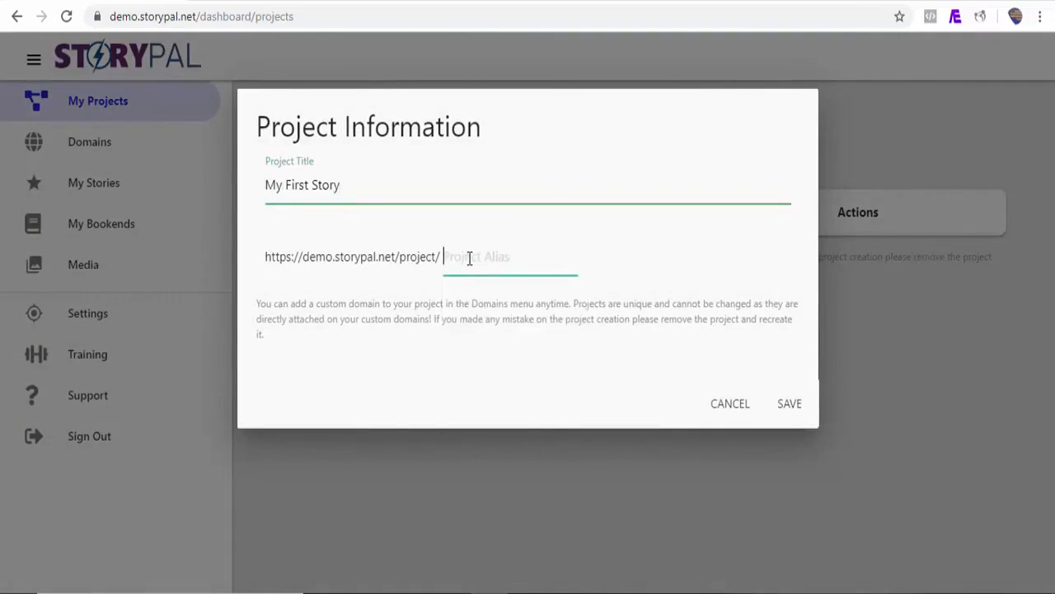
{"action": "type", "text": "demo"}
{"action": "left_click", "coordinate": [789, 403]}
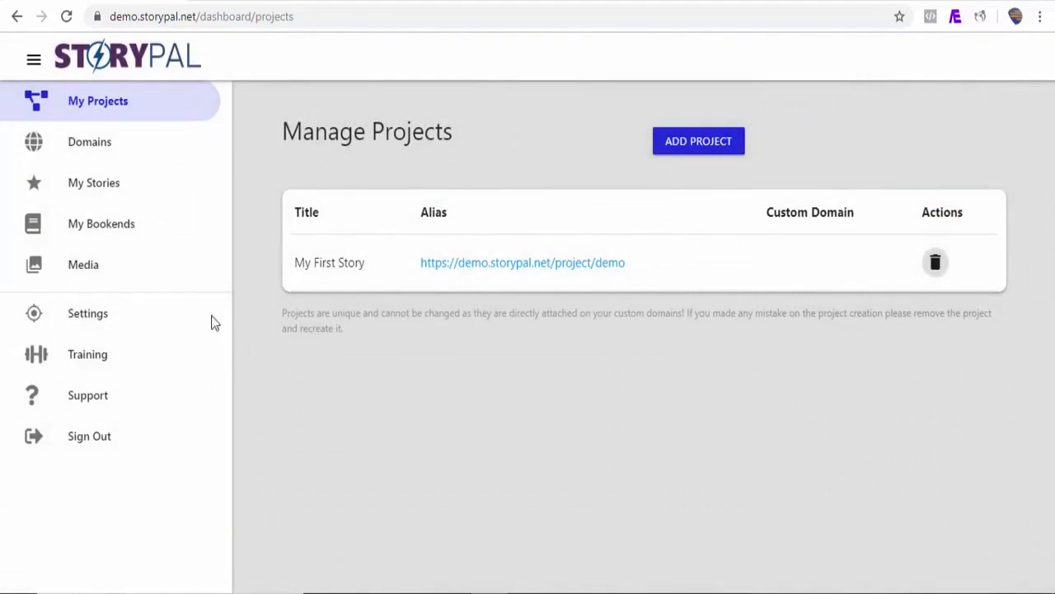
{"action": "left_click", "coordinate": [82, 148]}
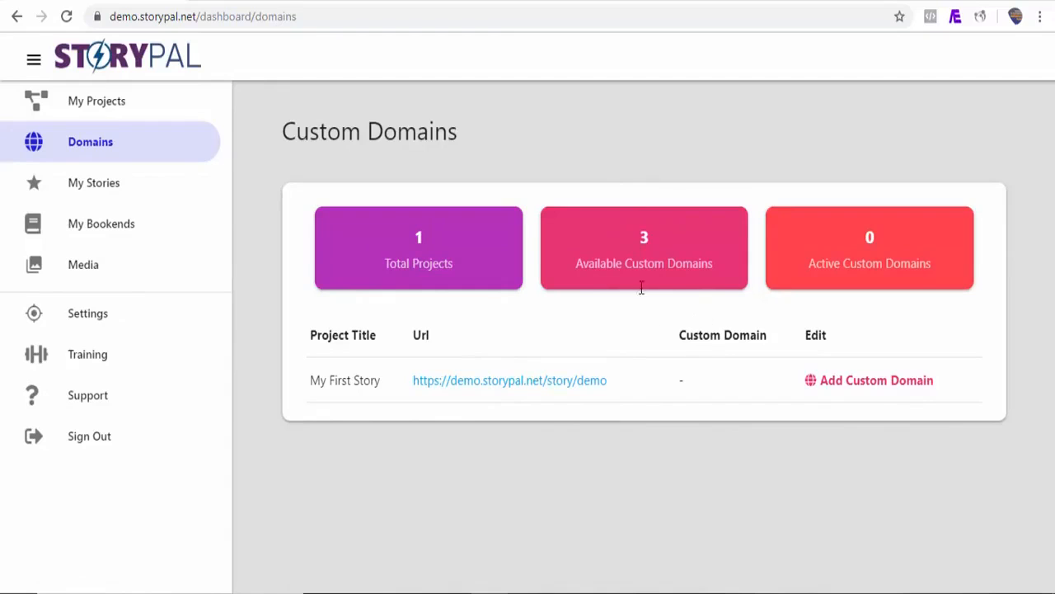
{"action": "left_click", "coordinate": [855, 386]}
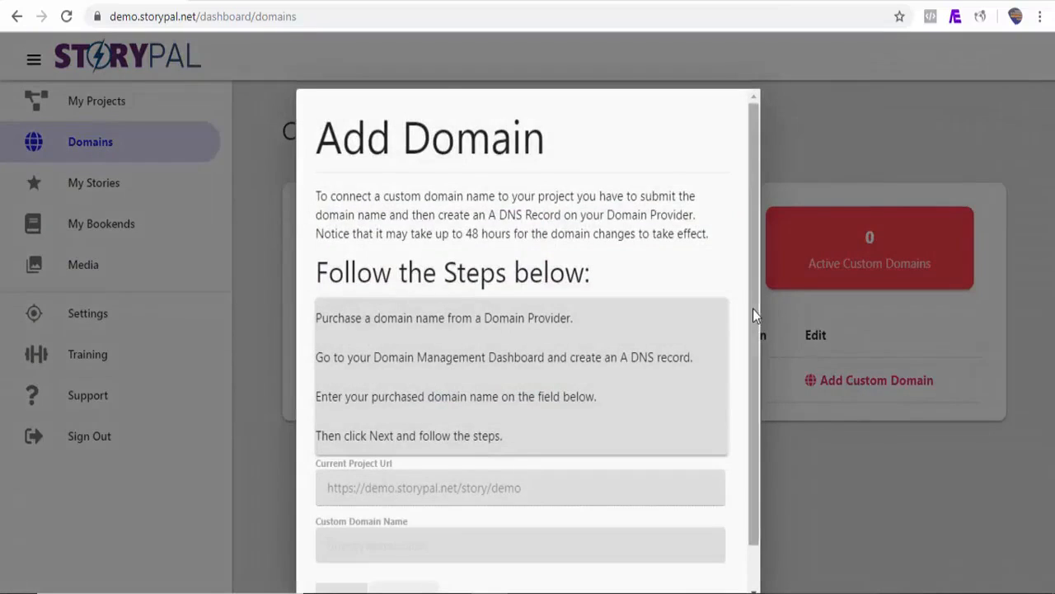
{"action": "left_click_drag", "start_coordinate": [752, 309], "coordinate": [750, 365]}
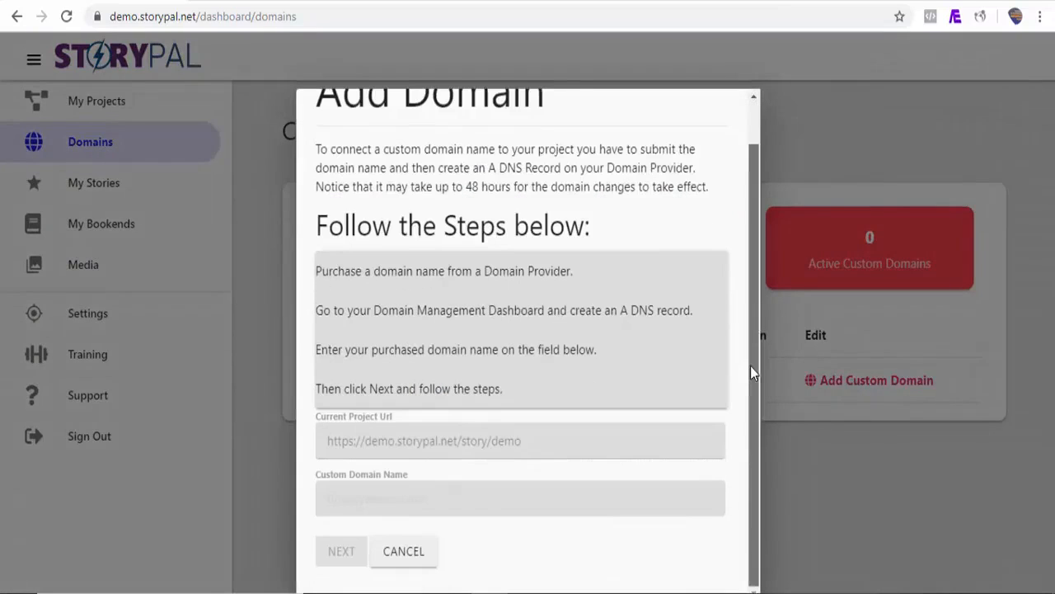
{"action": "left_click", "coordinate": [384, 499]}
{"action": "type", "text": "http"}
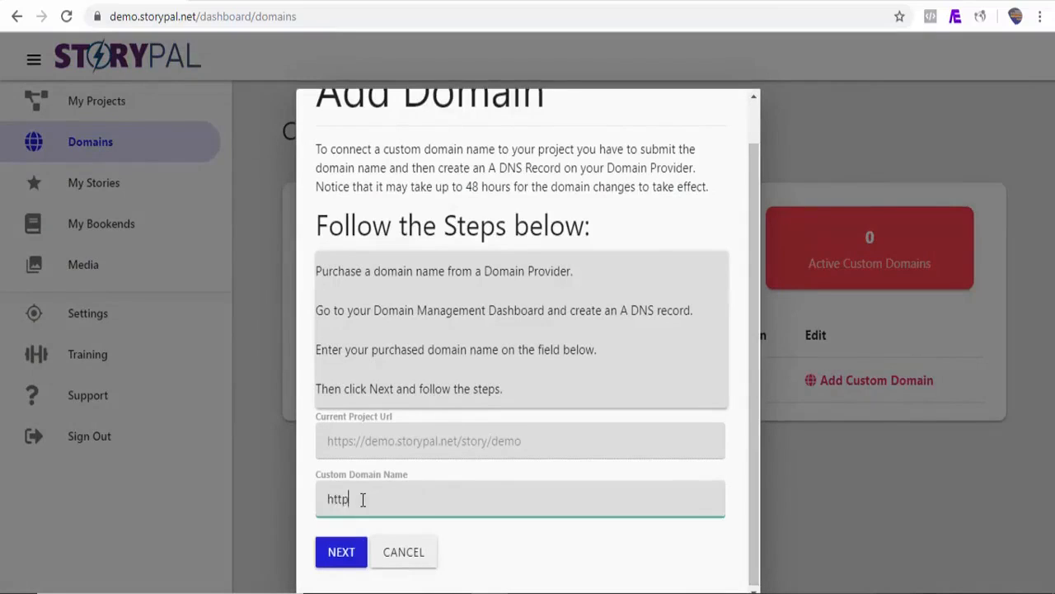
{"action": "type", "text": "s://demo.storypal.io"}
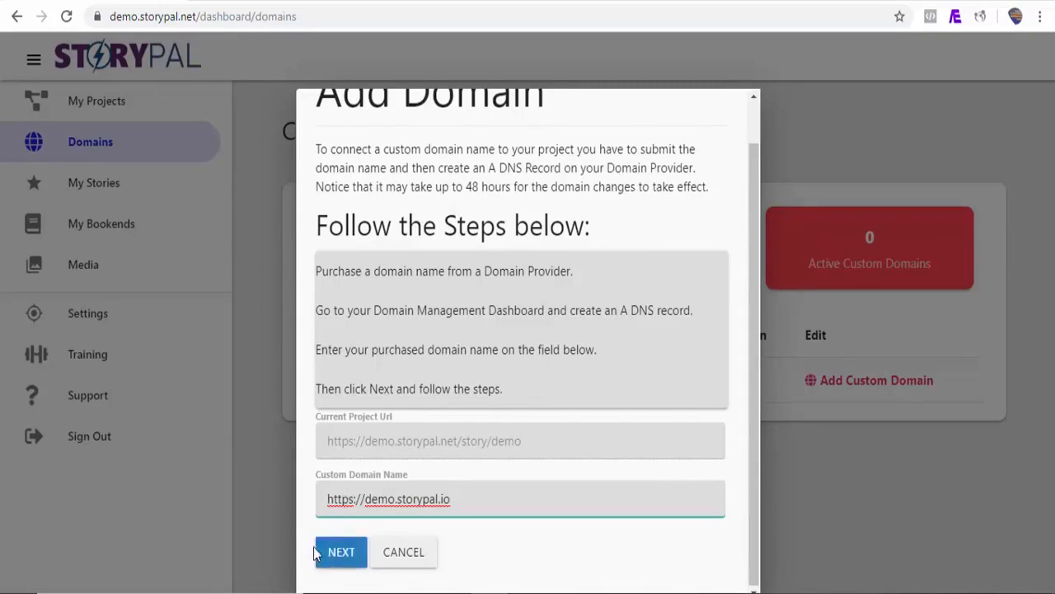
{"action": "left_click", "coordinate": [341, 554]}
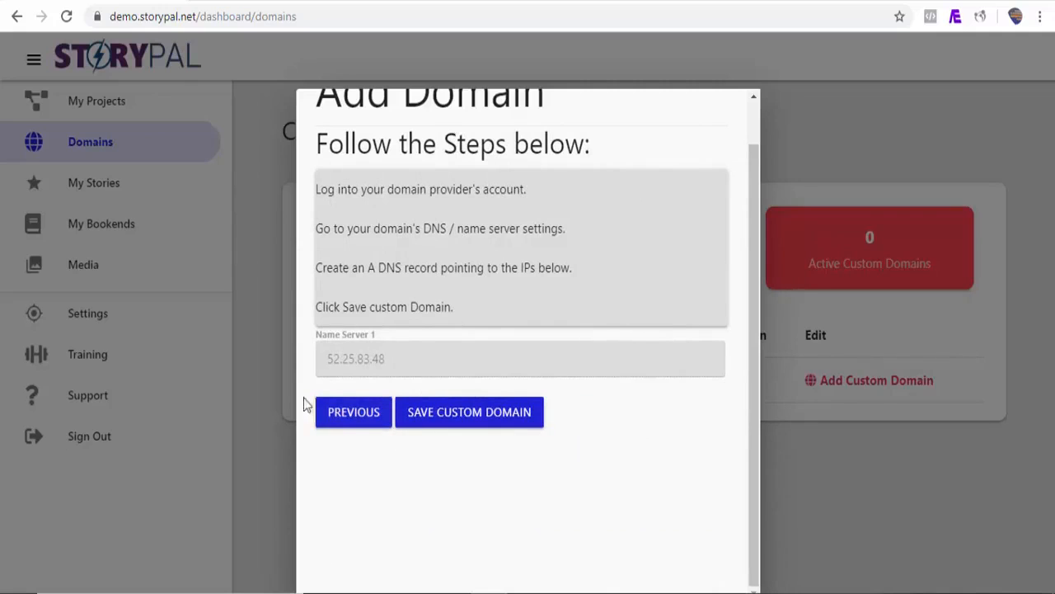
{"action": "left_click", "coordinate": [465, 411]}
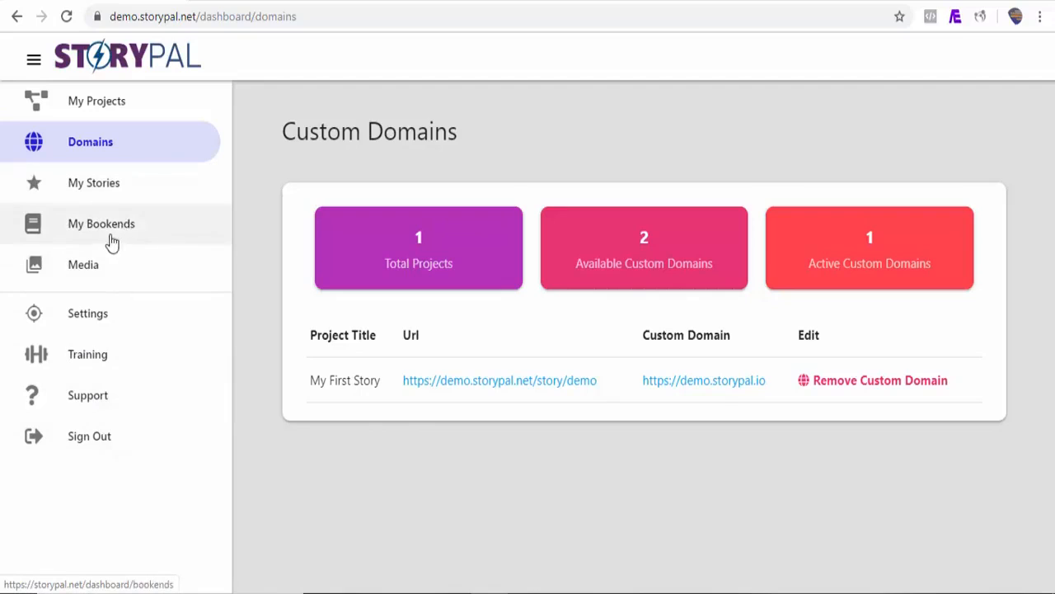
Start a new story and give it a first page of the Custom type
{"action": "left_click", "coordinate": [96, 190]}
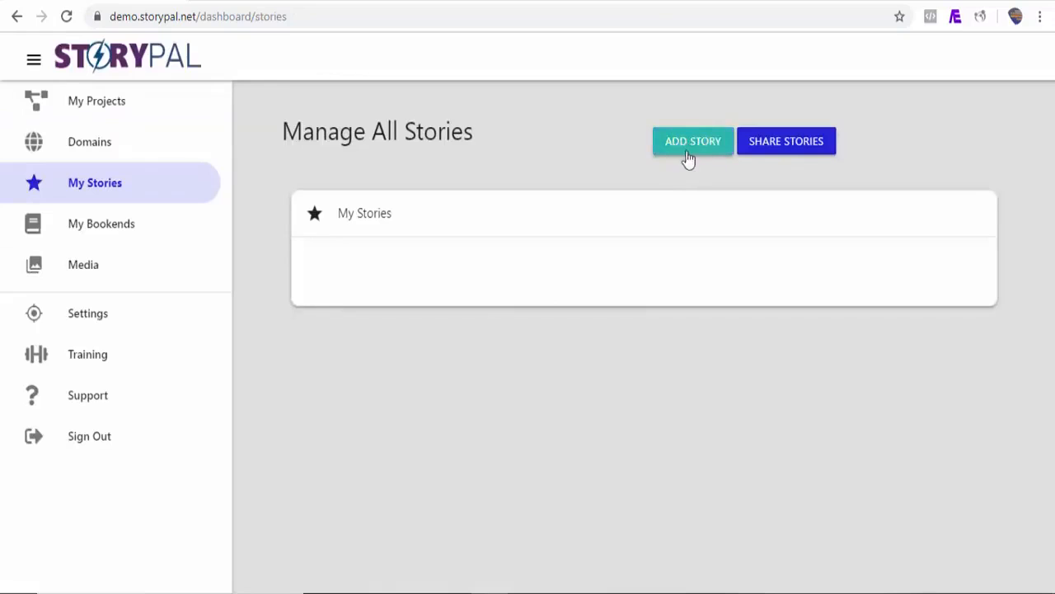
{"action": "left_click", "coordinate": [691, 154]}
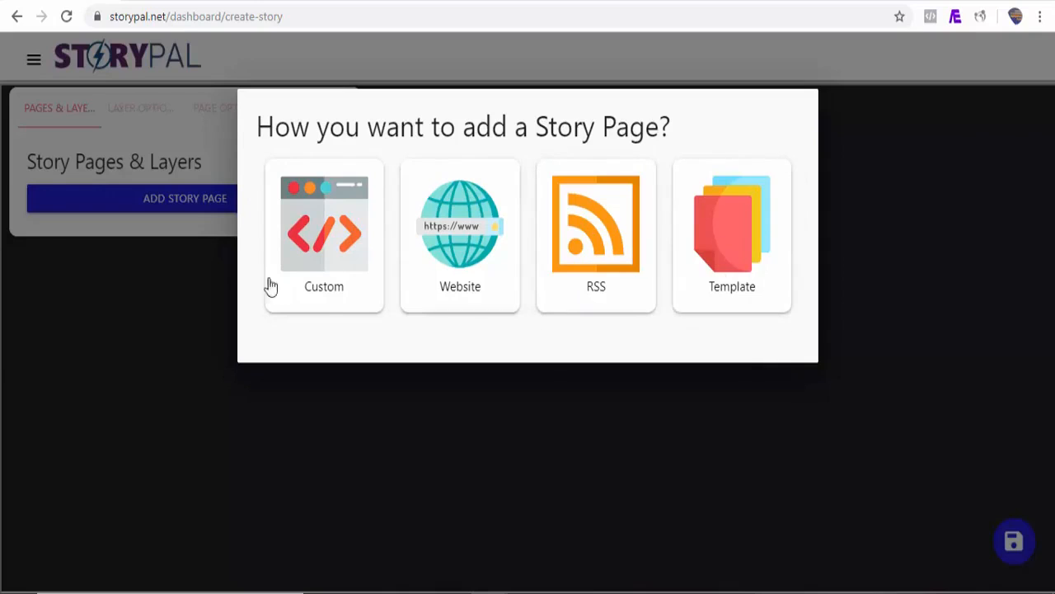
{"action": "left_click", "coordinate": [330, 284]}
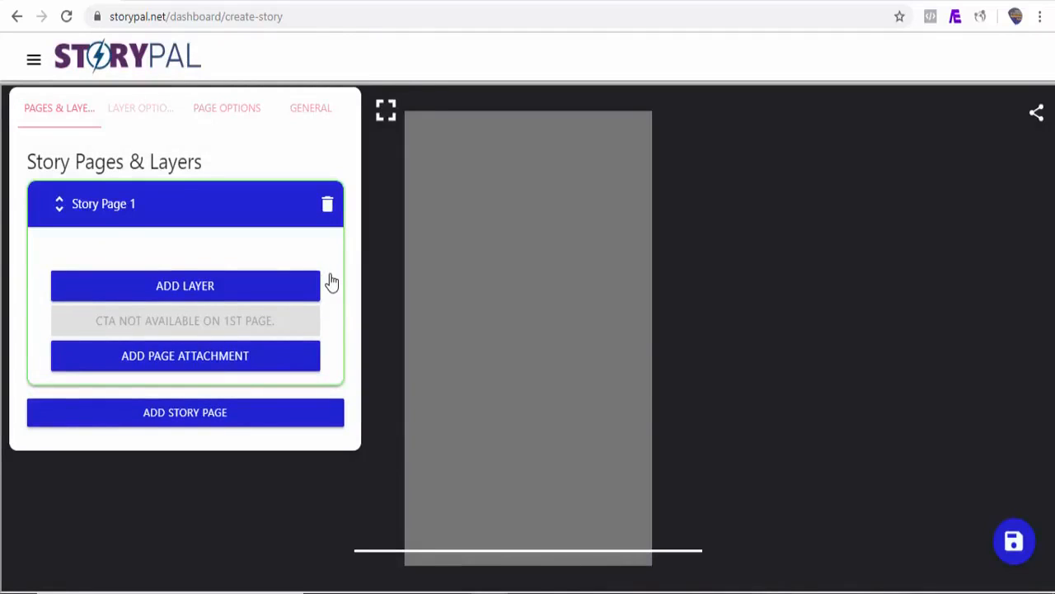
{"action": "left_click", "coordinate": [84, 413]}
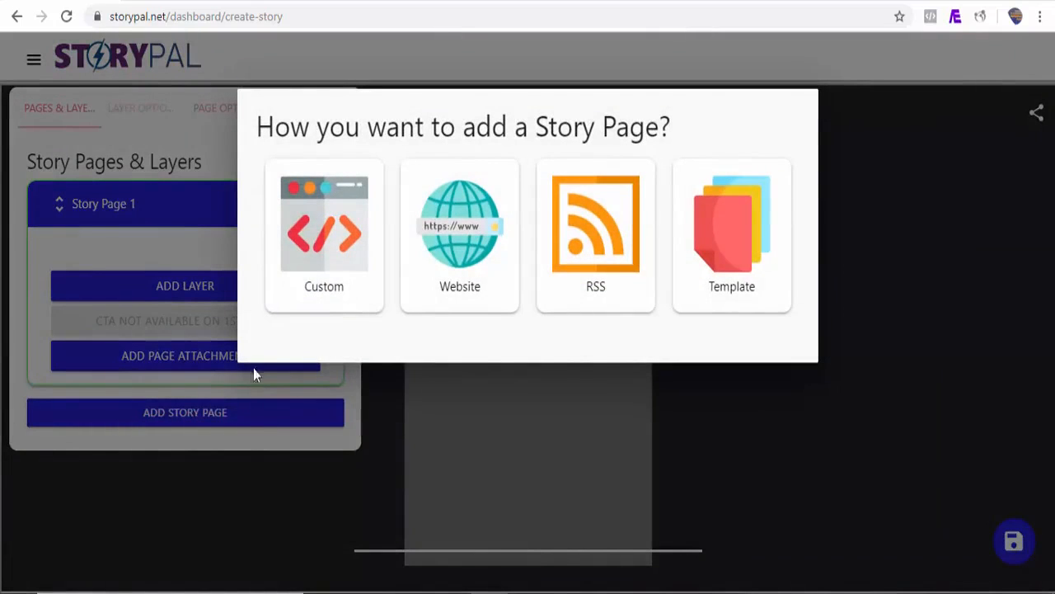
{"action": "left_click", "coordinate": [184, 288]}
Look through the available layer types and add a Heading layer to Story Page 1
{"action": "left_click", "coordinate": [185, 290]}
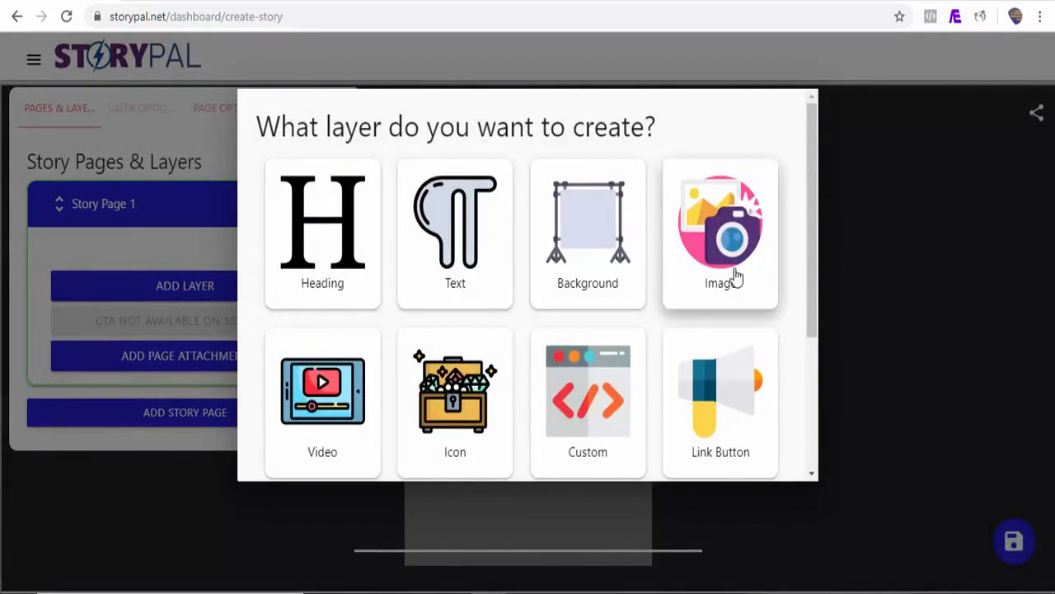
{"action": "scroll", "coordinate": [338, 308], "scroll_direction": "down", "scroll_amount": 1}
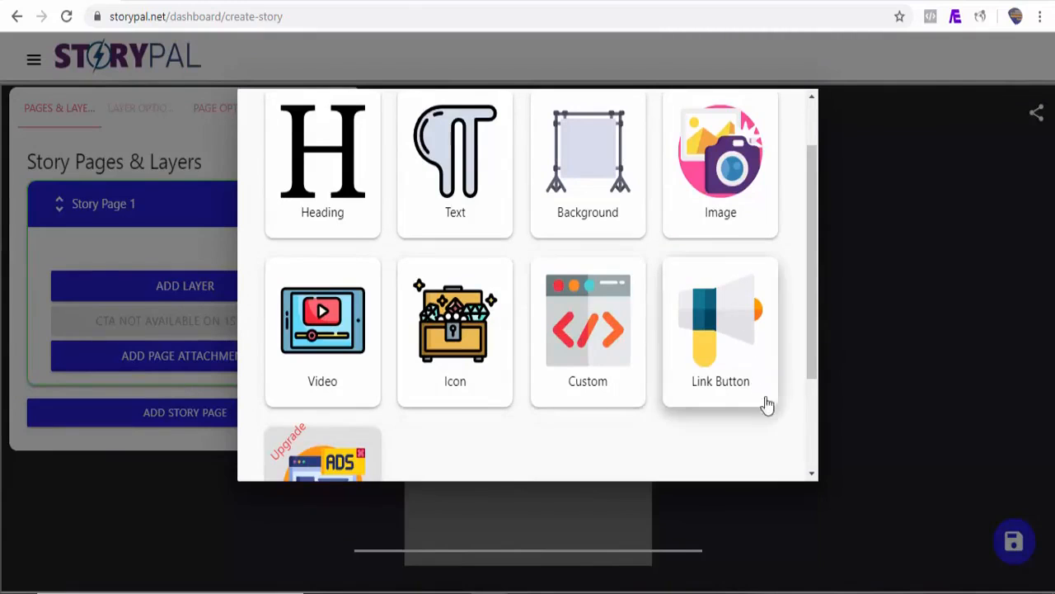
{"action": "left_click_drag", "start_coordinate": [815, 343], "coordinate": [814, 378]}
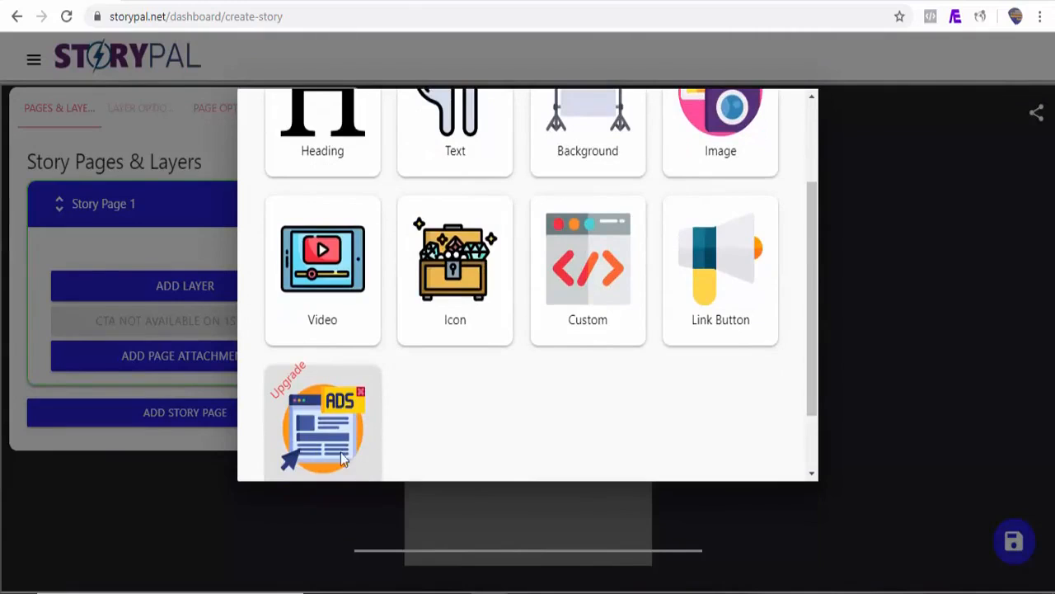
{"action": "left_click_drag", "start_coordinate": [813, 338], "coordinate": [806, 247]}
{"action": "left_click", "coordinate": [327, 232]}
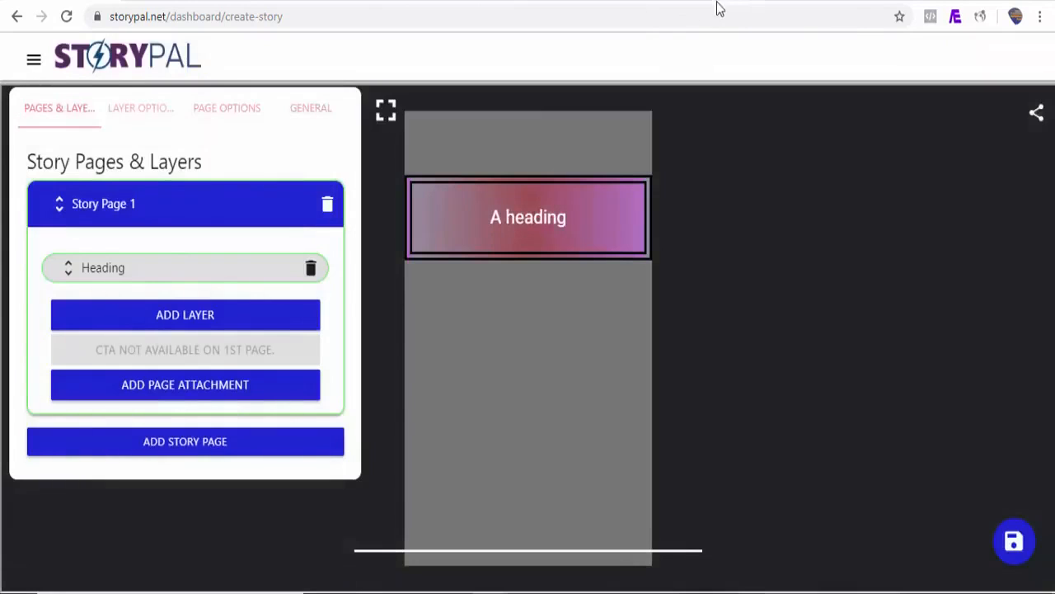
Copy the title "What Exactly Is Google AMP Story?" from the blog article and replace the heading layer's text with it
{"action": "left_click", "coordinate": [717, 4]}
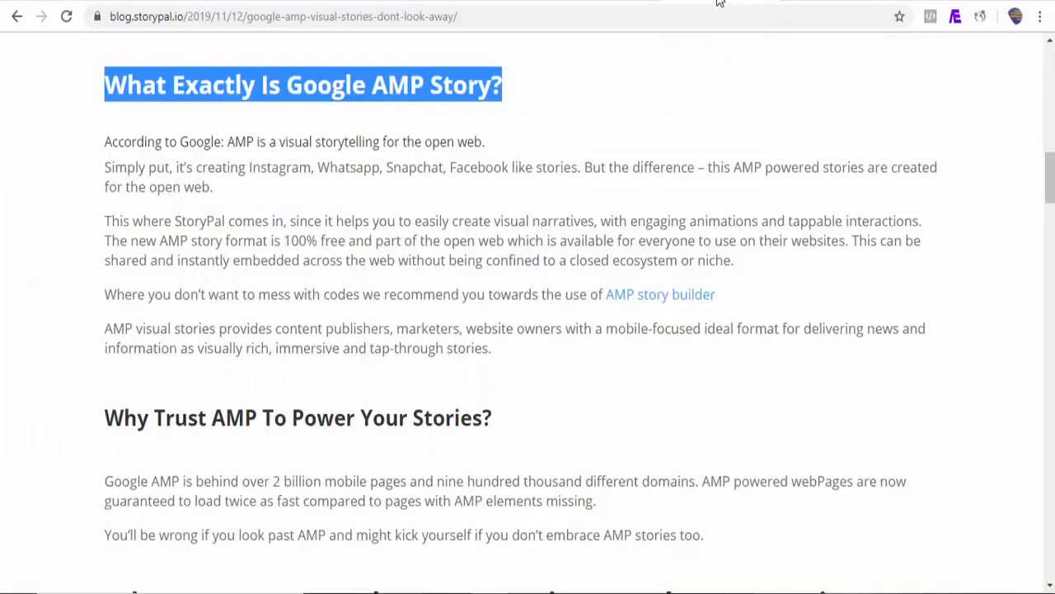
{"action": "left_click", "coordinate": [361, 134]}
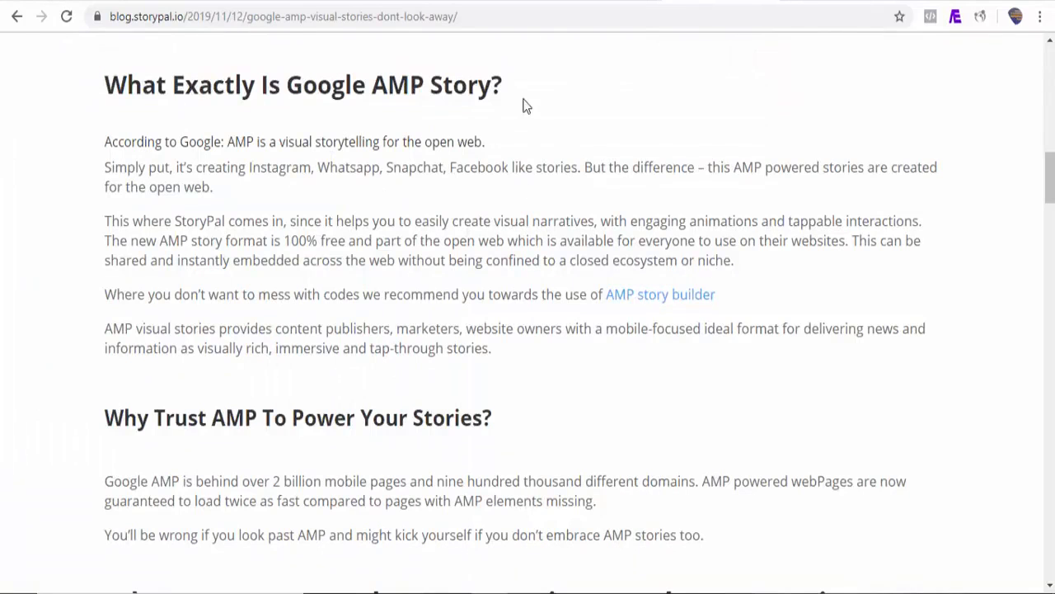
{"action": "left_click_drag", "start_coordinate": [505, 82], "coordinate": [137, 83]}
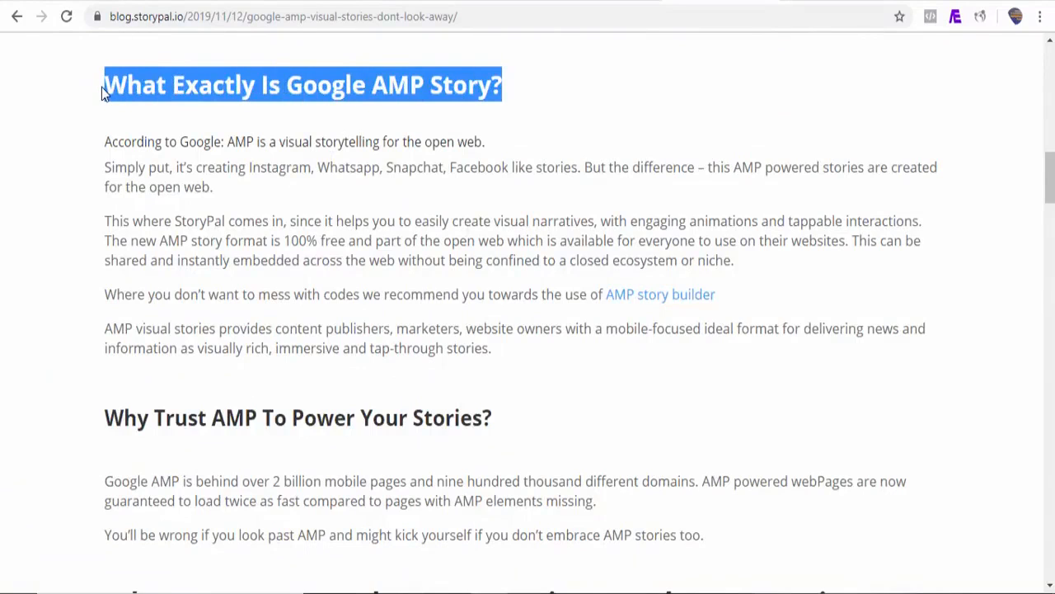
{"action": "left_click", "coordinate": [74, 4]}
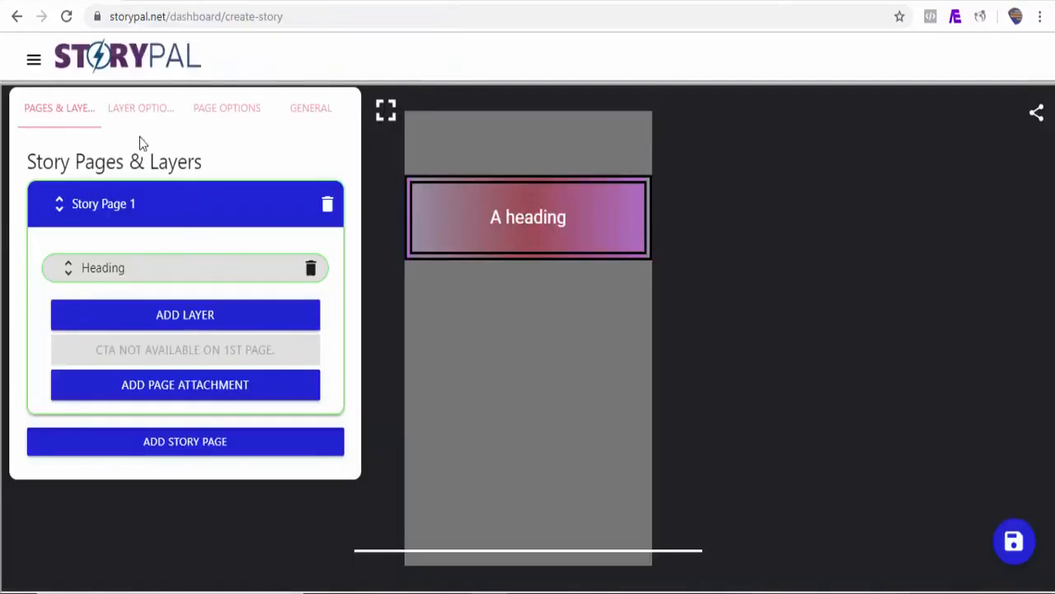
{"action": "left_click", "coordinate": [136, 113]}
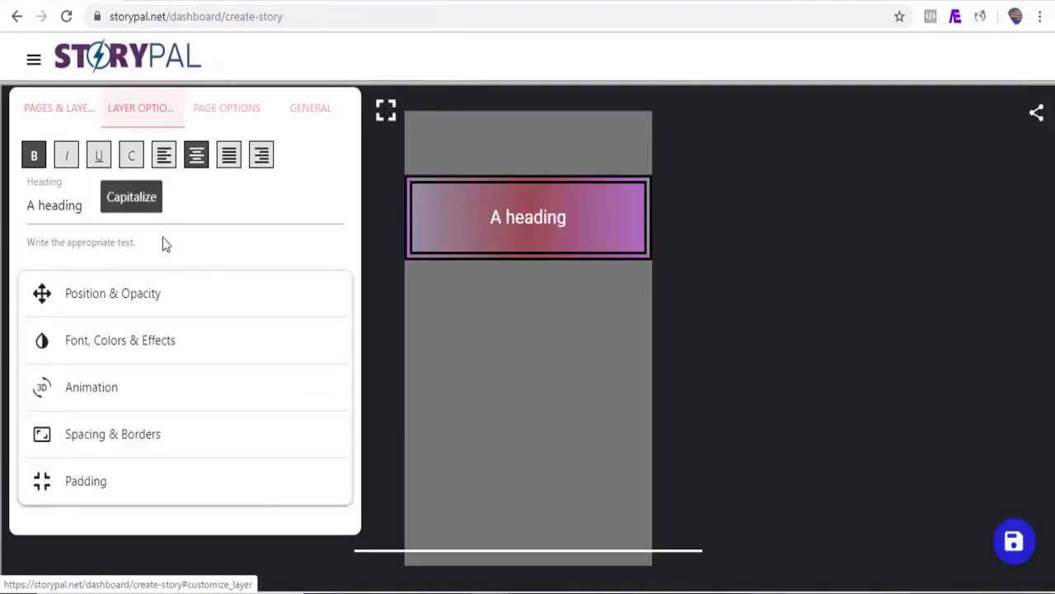
{"action": "double_click", "coordinate": [145, 218]}
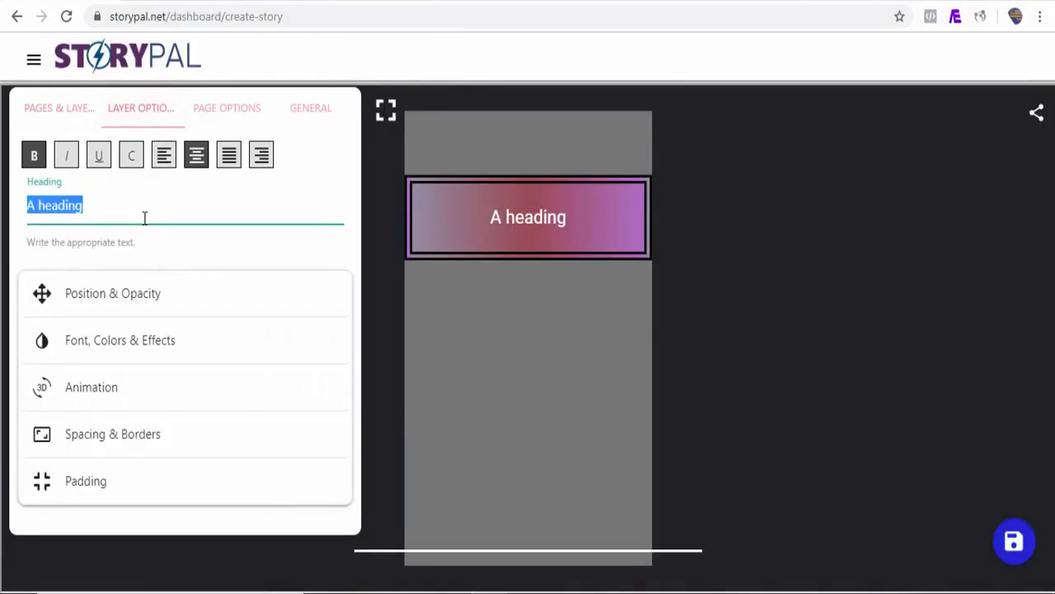
{"action": "type", "text": "What Exactly Is Google AMP Story?"}
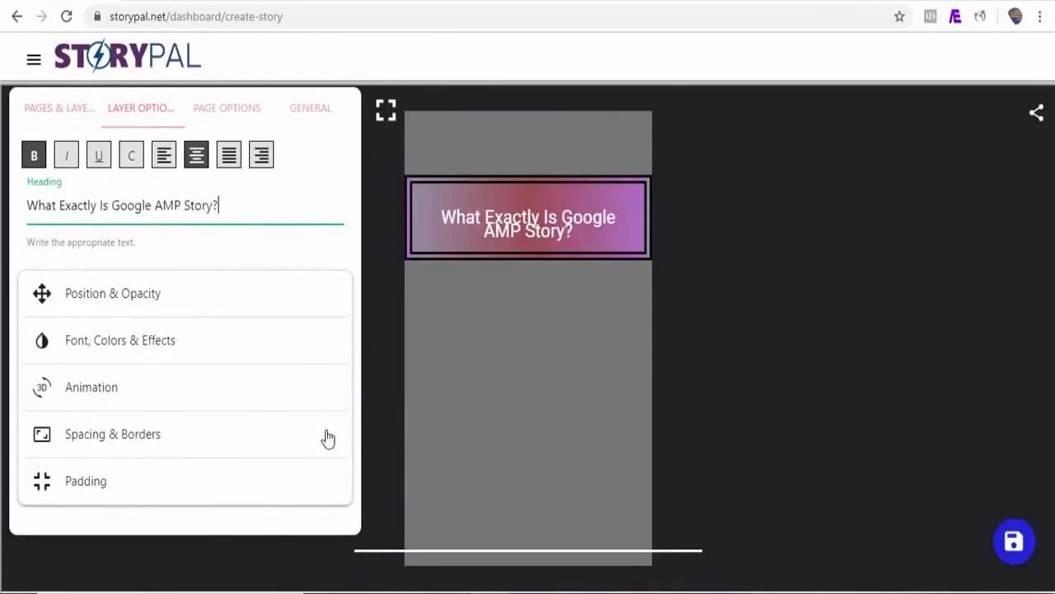
Set the heading's line height to 3.5rem and extend its box downward to fit two lines of text
{"action": "left_click", "coordinate": [172, 442]}
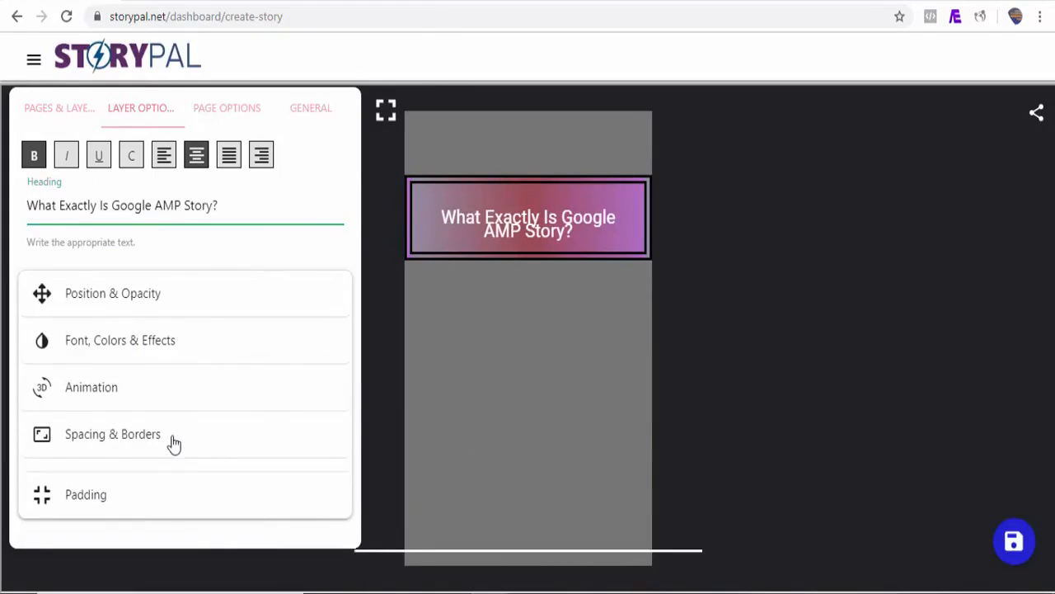
{"action": "left_click_drag", "start_coordinate": [349, 279], "coordinate": [354, 377]}
{"action": "left_click_drag", "start_coordinate": [74, 379], "coordinate": [100, 379]}
{"action": "left_click", "coordinate": [540, 237]}
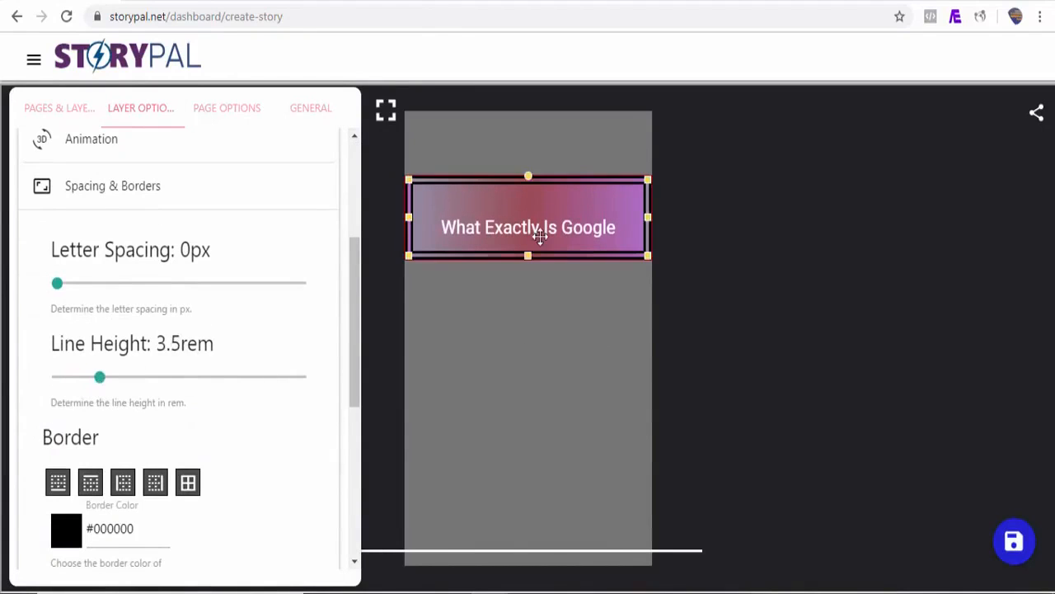
{"action": "left_click_drag", "start_coordinate": [528, 258], "coordinate": [532, 305]}
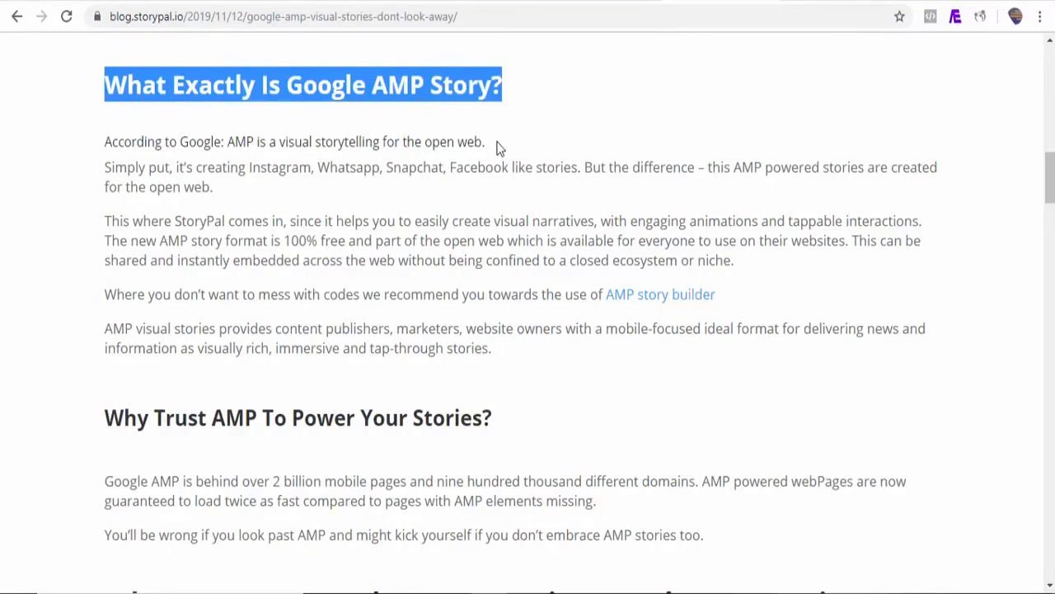
Add a Text layer below the heading on Story Page 1
{"action": "left_click_drag", "start_coordinate": [497, 149], "coordinate": [103, 136]}
{"action": "key", "text": "ctrl+c"}
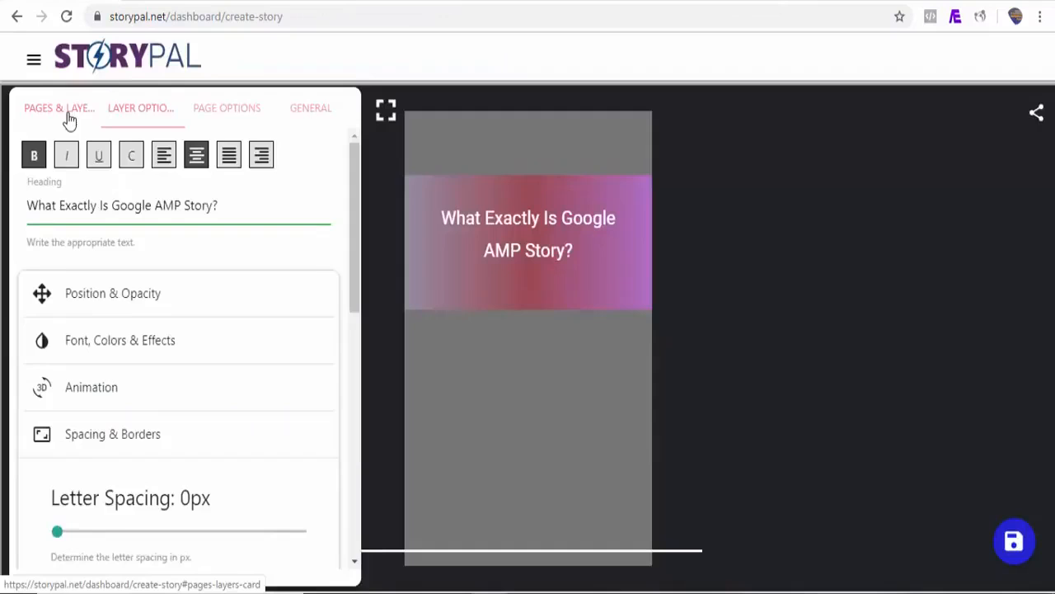
{"action": "left_click", "coordinate": [64, 111]}
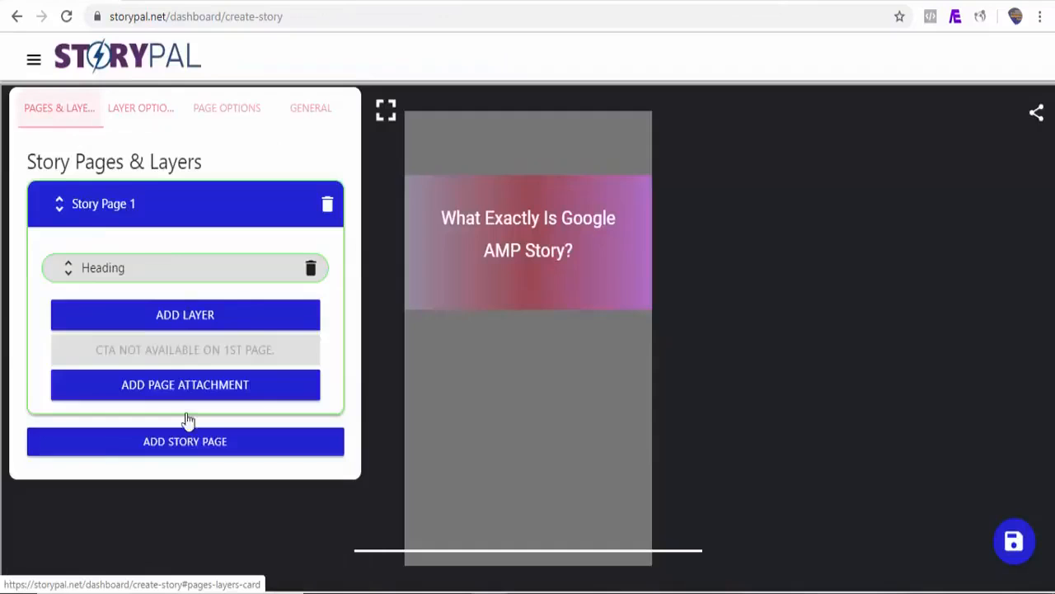
{"action": "left_click", "coordinate": [202, 316]}
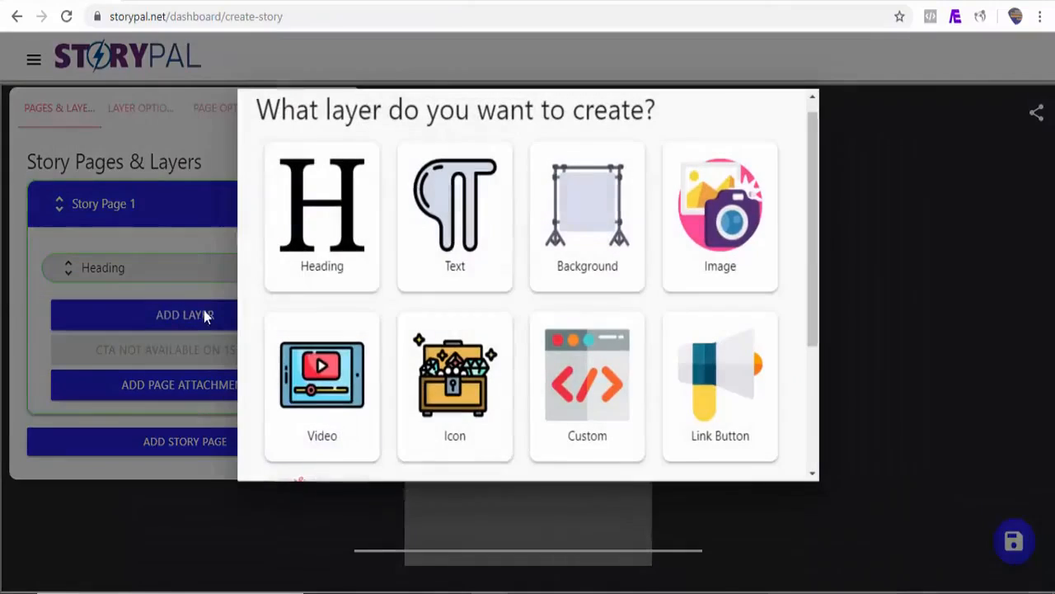
{"action": "left_click", "coordinate": [454, 210]}
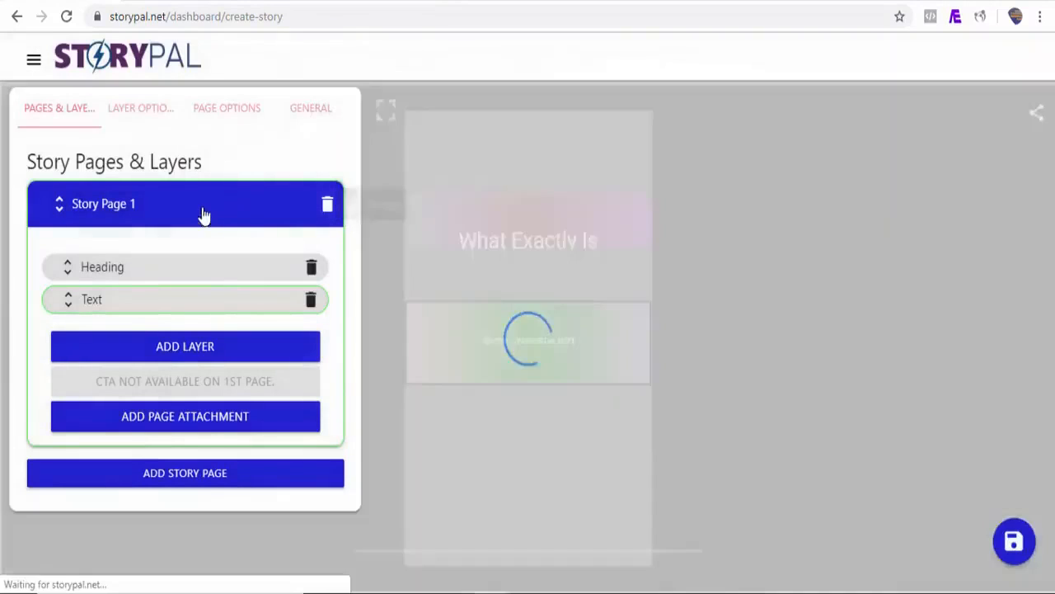
Replace the text layer's content with "According to Google: AMP is a visual storytelling for the open web." and remove its background color
{"action": "left_click", "coordinate": [146, 109]}
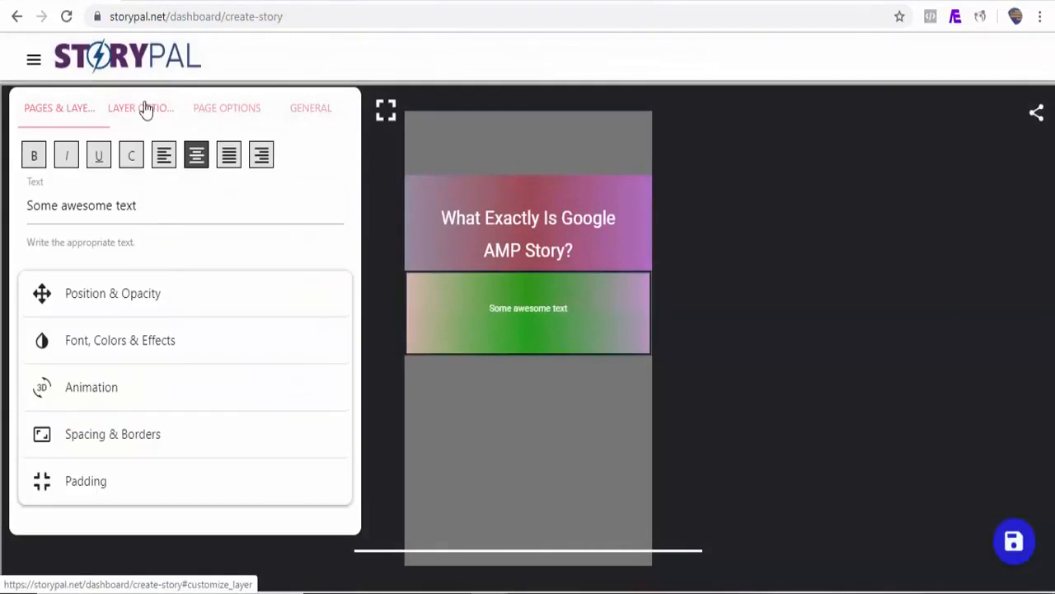
{"action": "triple_click", "coordinate": [140, 212]}
{"action": "key", "text": "ctrl+v"}
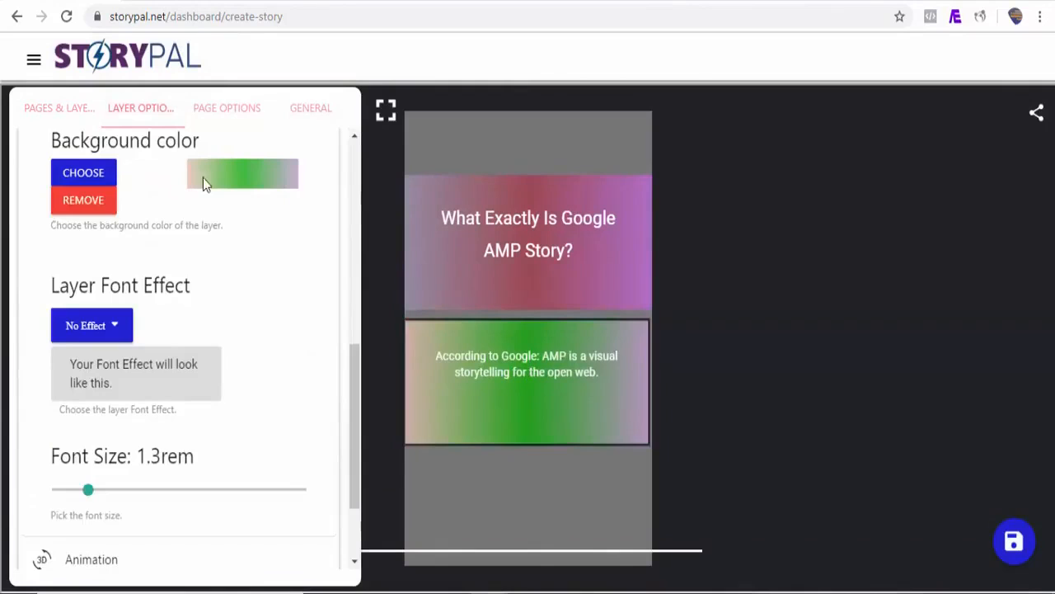
{"action": "left_click", "coordinate": [76, 206]}
Search StoryPal's own video library for "google" to find a background video for Story Page 1
{"action": "left_click", "coordinate": [226, 116]}
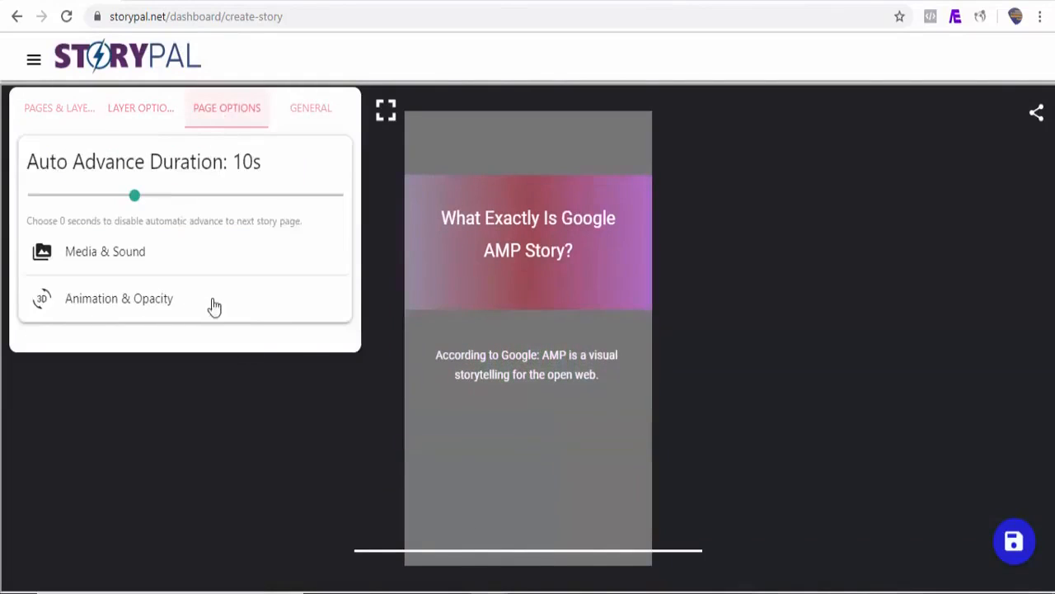
{"action": "left_click", "coordinate": [117, 259]}
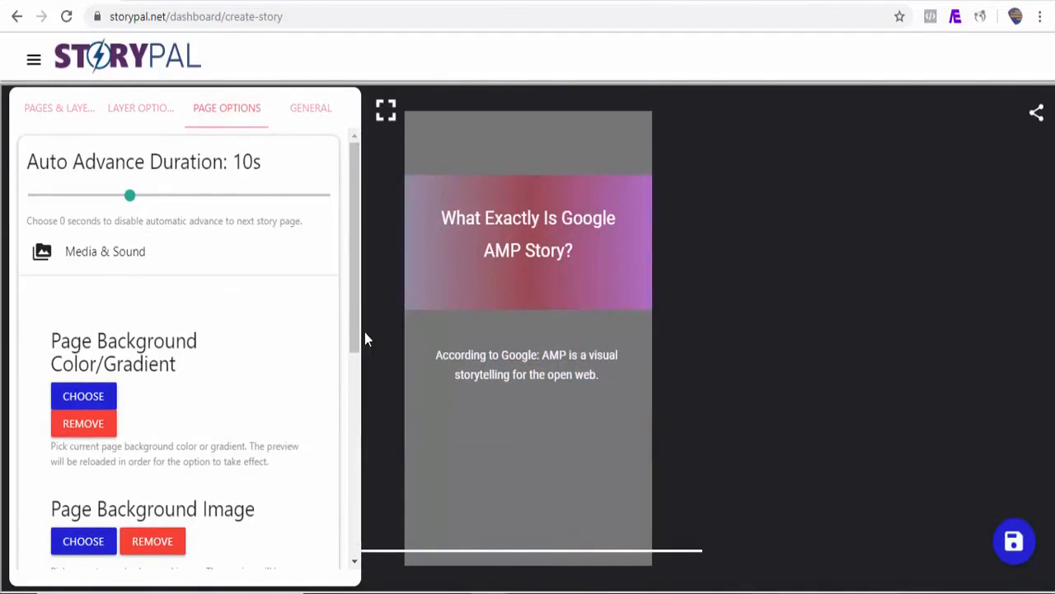
{"action": "left_click_drag", "start_coordinate": [352, 331], "coordinate": [349, 416]}
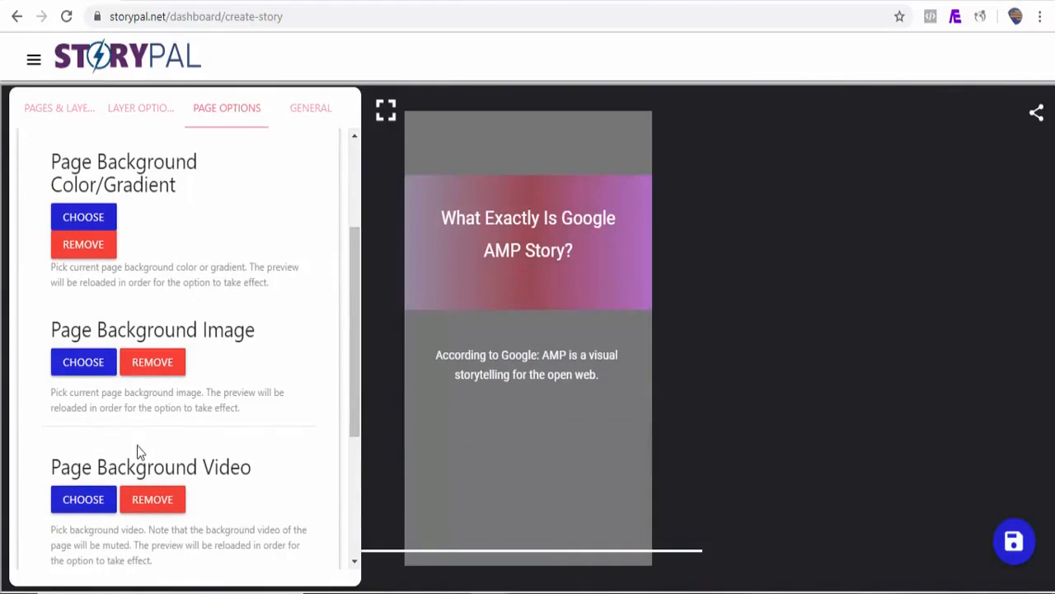
{"action": "left_click", "coordinate": [93, 506]}
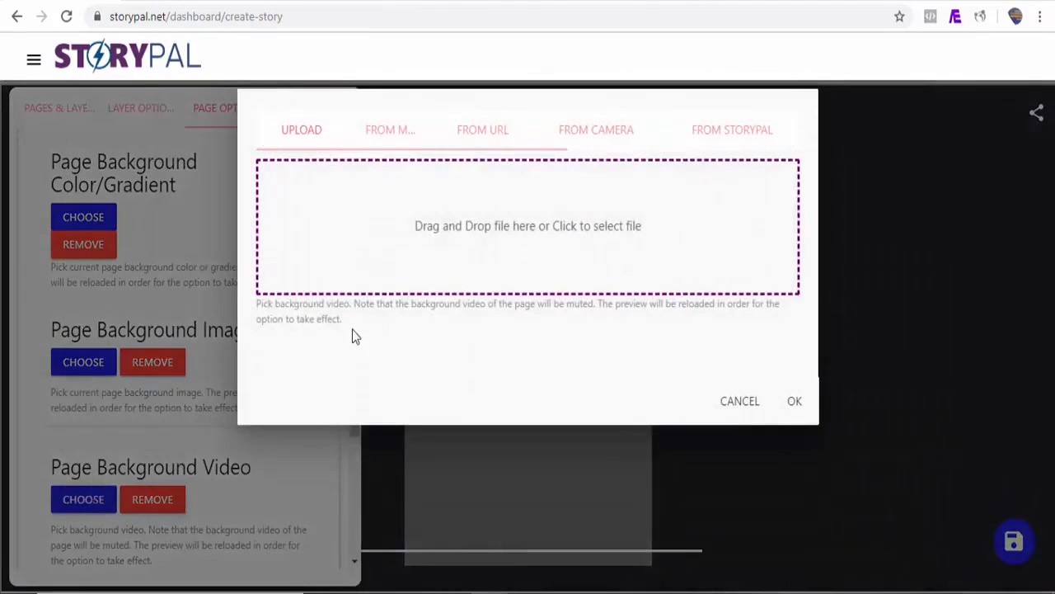
{"action": "left_click", "coordinate": [731, 141]}
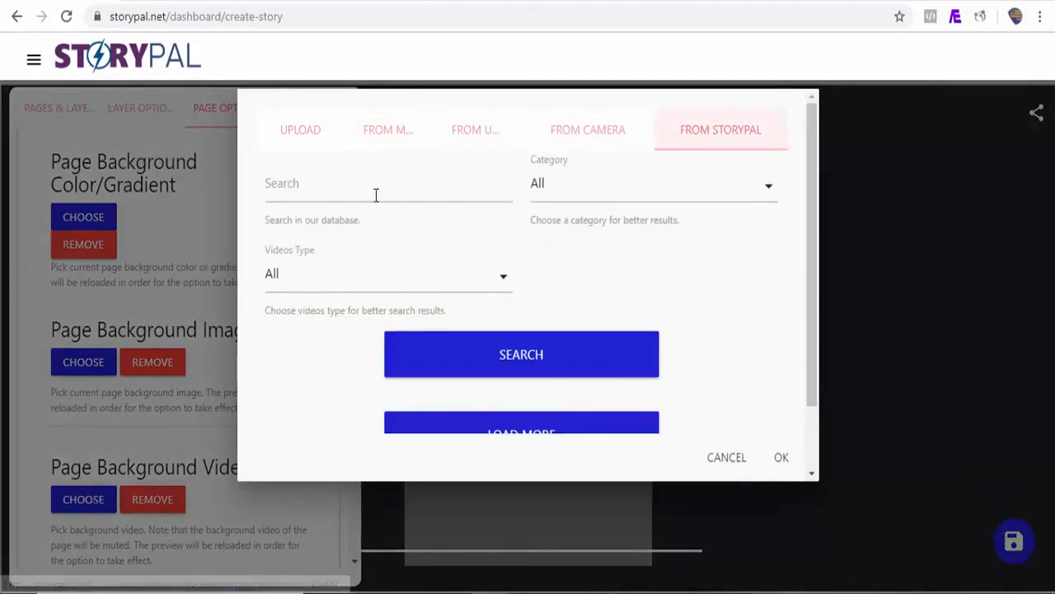
{"action": "left_click", "coordinate": [331, 193]}
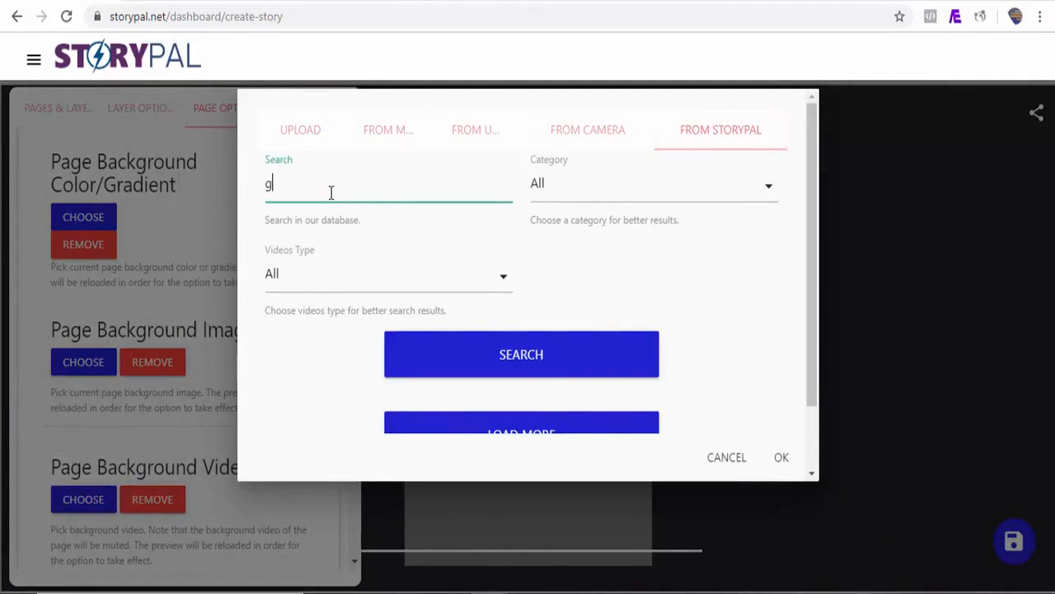
{"action": "left_click", "coordinate": [475, 369]}
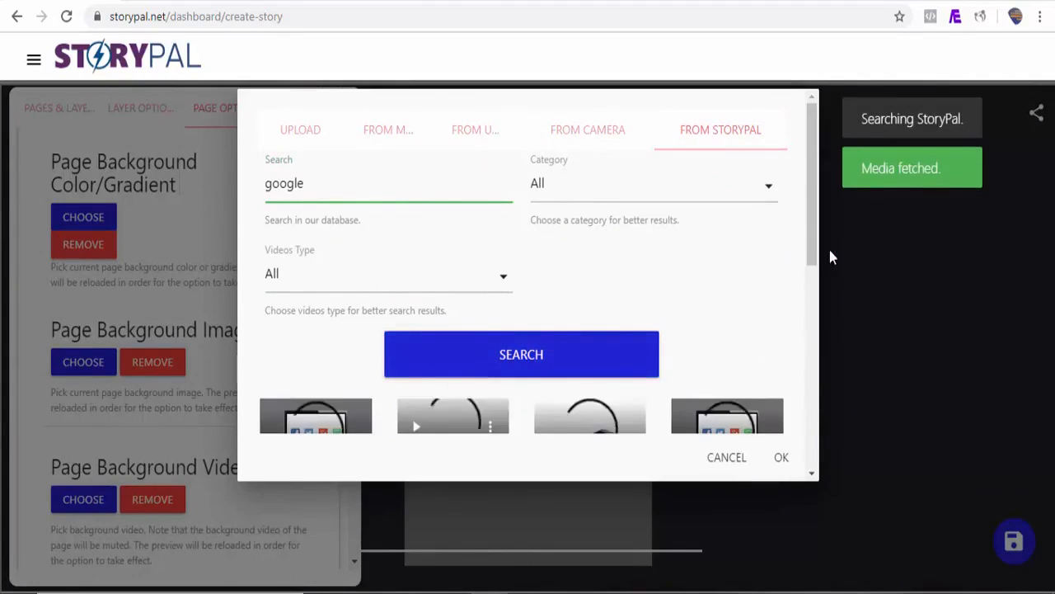
Set the video tagged "android, icons, samsung" as the page's background video
{"action": "left_click_drag", "start_coordinate": [814, 237], "coordinate": [808, 354]}
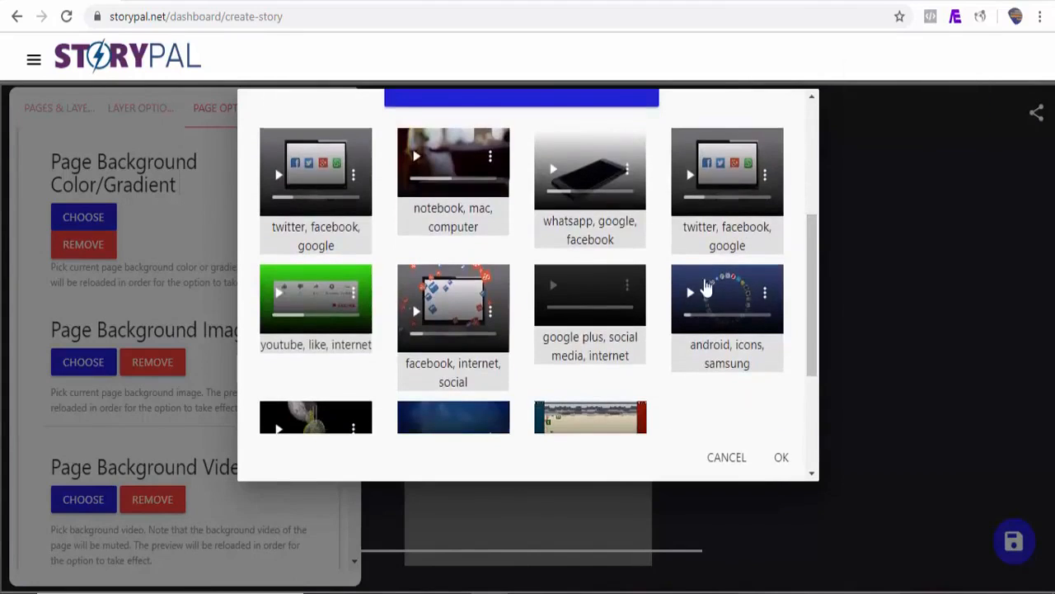
{"action": "left_click", "coordinate": [675, 275]}
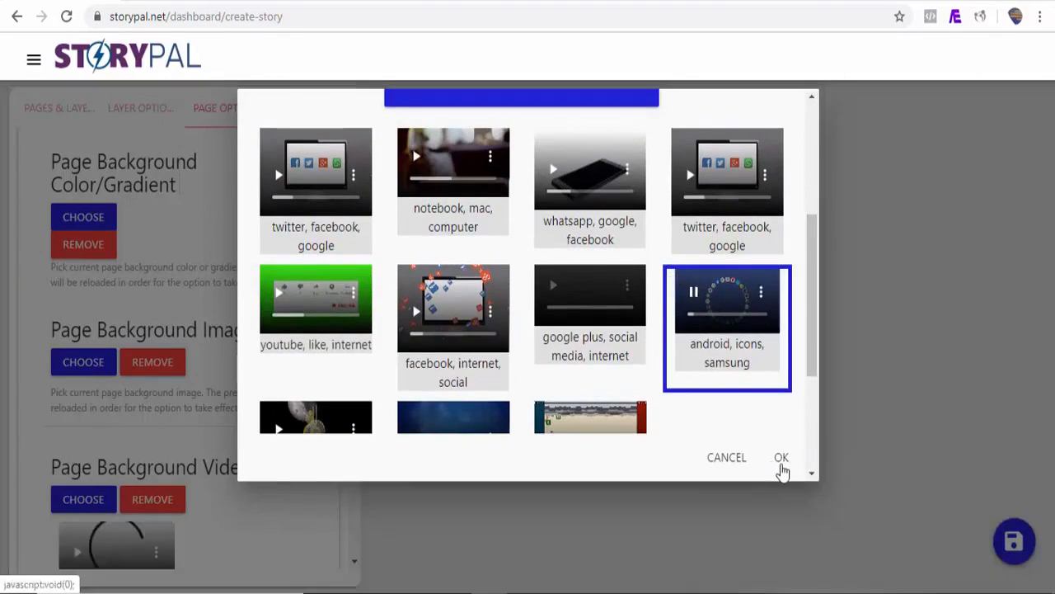
{"action": "left_click", "coordinate": [782, 463]}
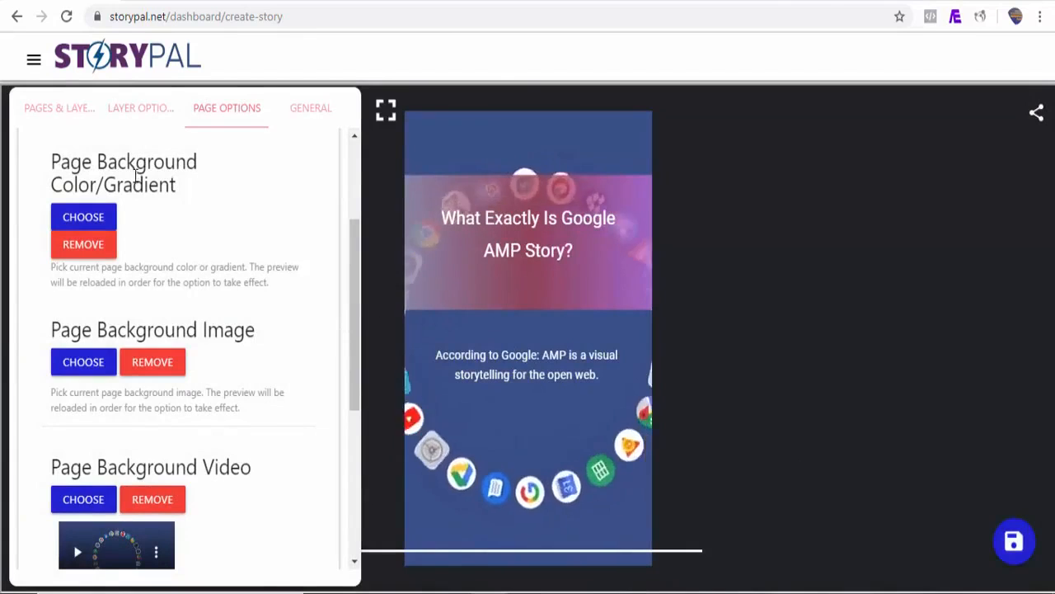
Give the heading layer the "Fly in top" animation with a delay of 0.8s
{"action": "left_click", "coordinate": [82, 119]}
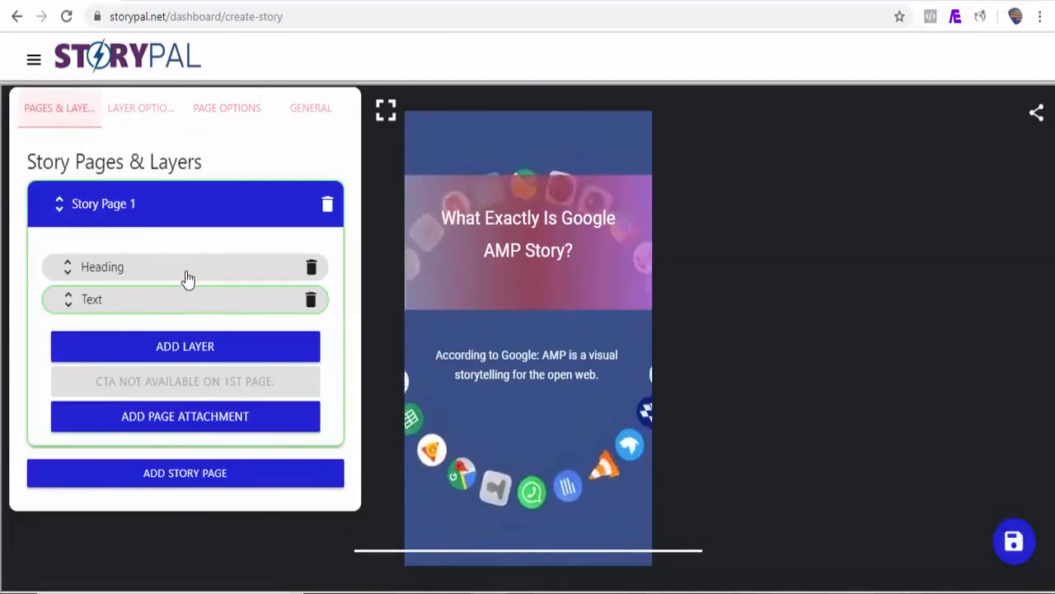
{"action": "left_click", "coordinate": [186, 279]}
{"action": "left_click", "coordinate": [151, 116]}
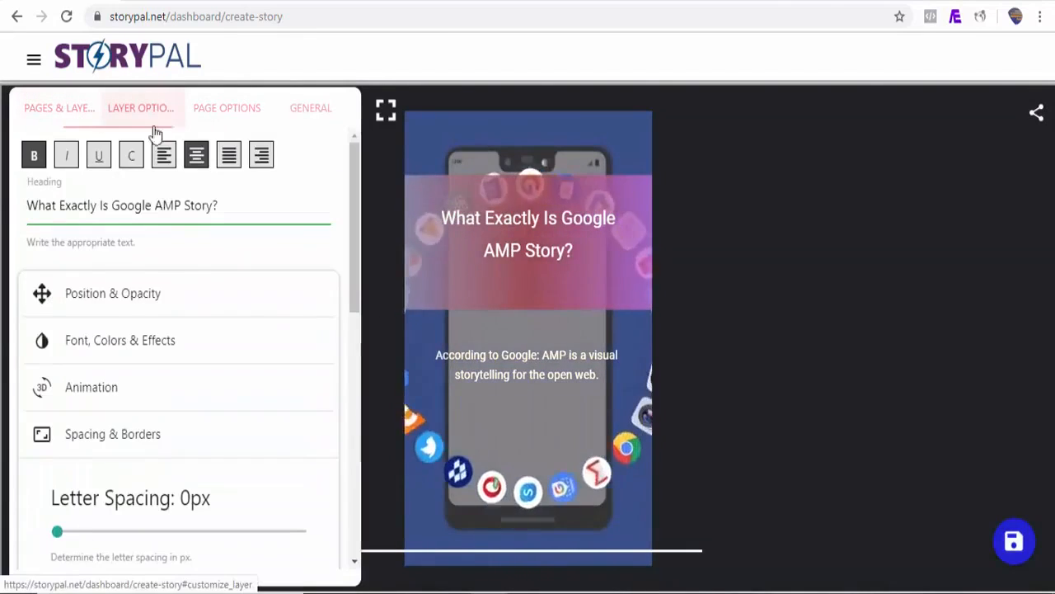
{"action": "left_click", "coordinate": [165, 408]}
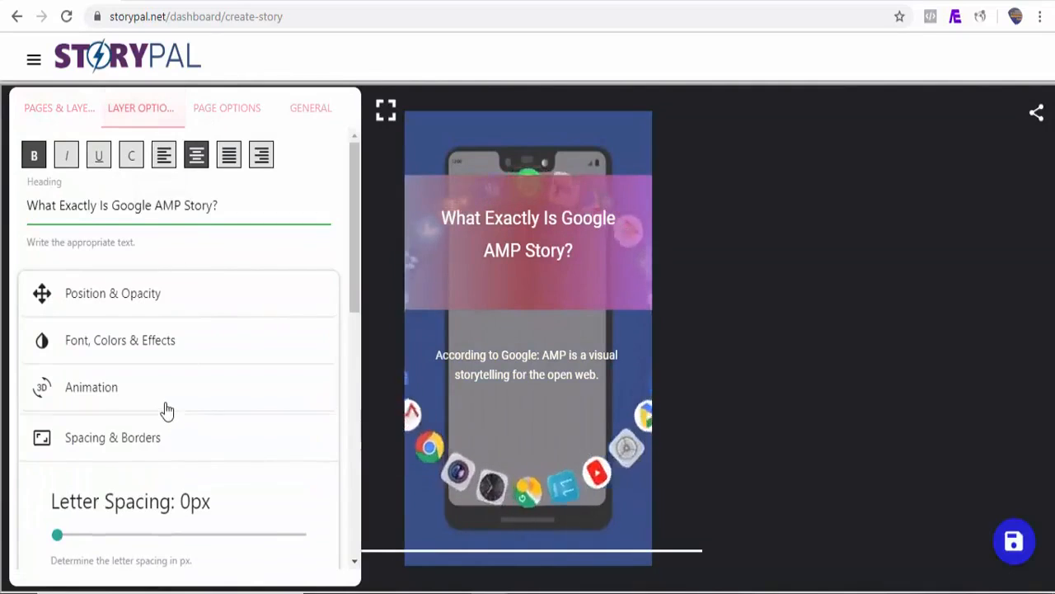
{"action": "left_click_drag", "start_coordinate": [358, 336], "coordinate": [358, 370]}
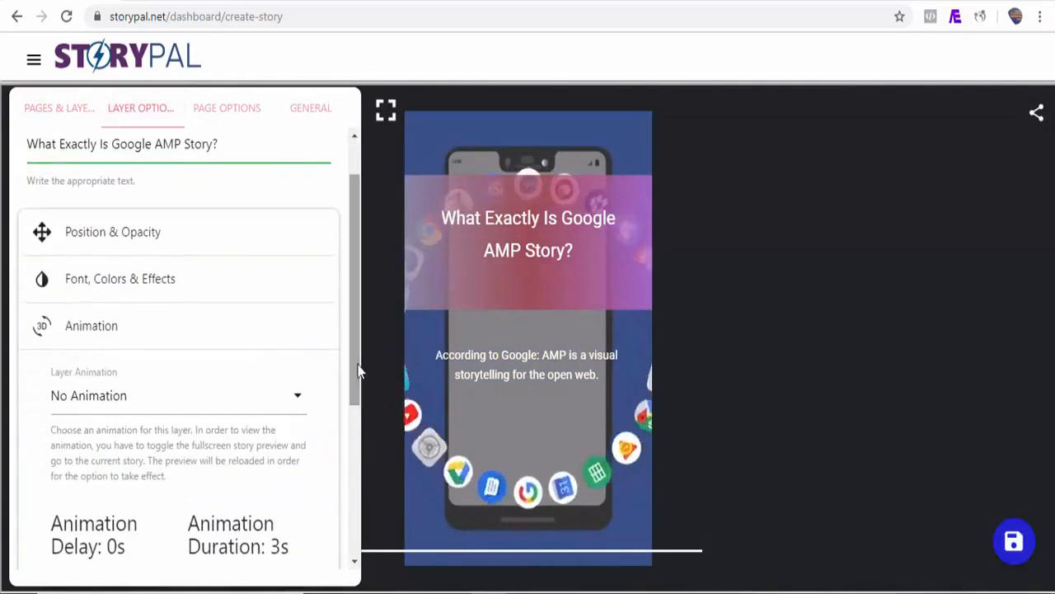
{"action": "left_click", "coordinate": [235, 403]}
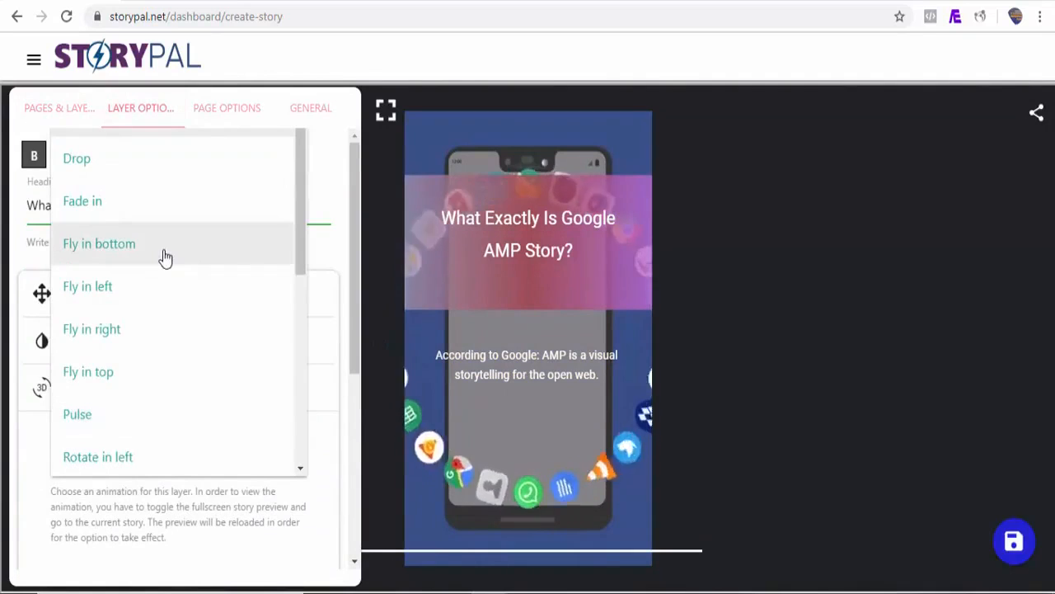
{"action": "left_click", "coordinate": [125, 381]}
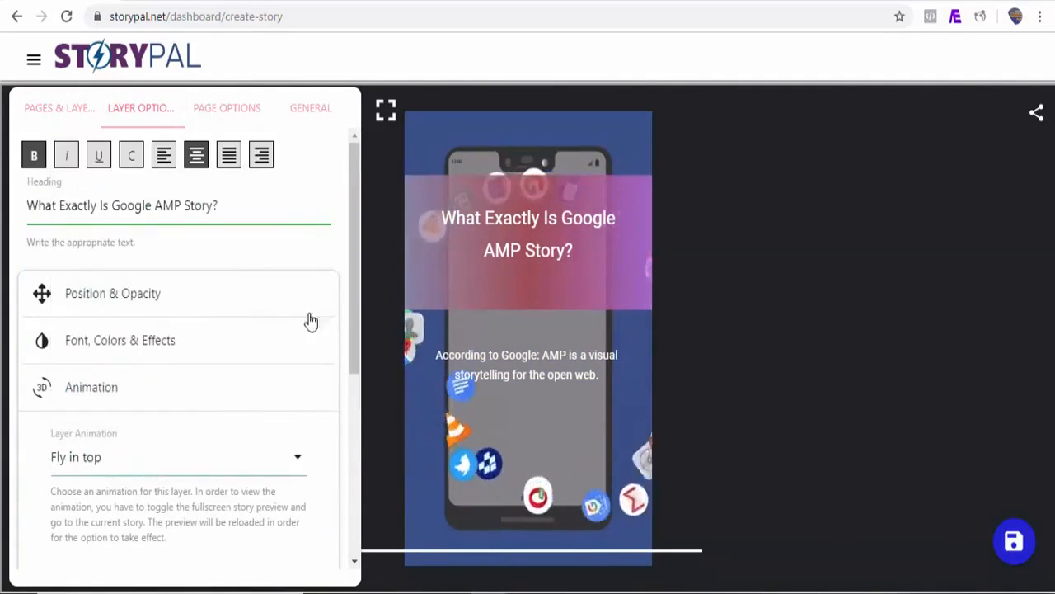
{"action": "left_click_drag", "start_coordinate": [357, 319], "coordinate": [356, 419]}
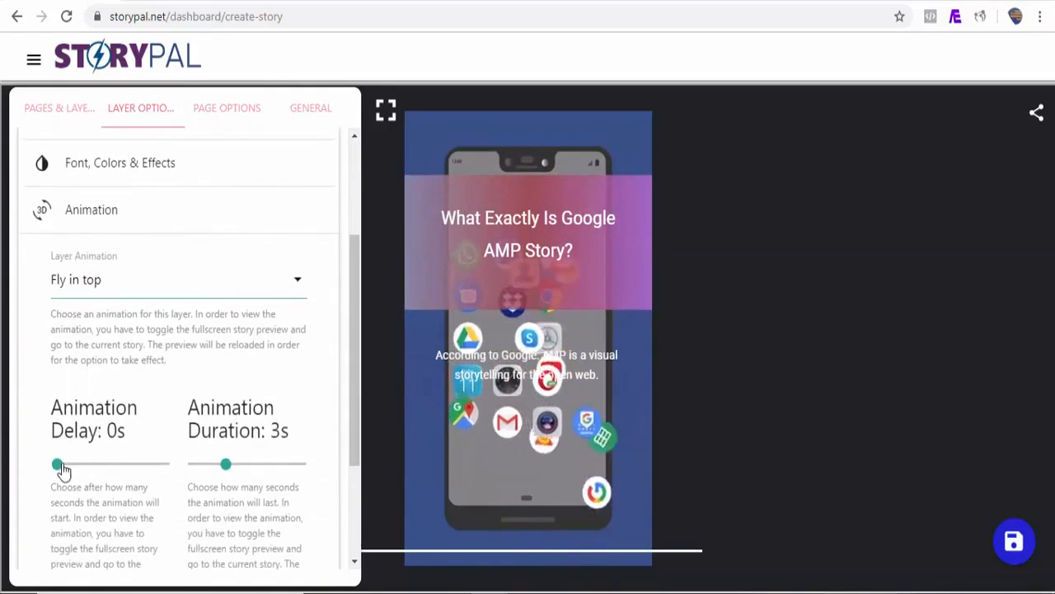
{"action": "left_click_drag", "start_coordinate": [58, 465], "coordinate": [66, 465]}
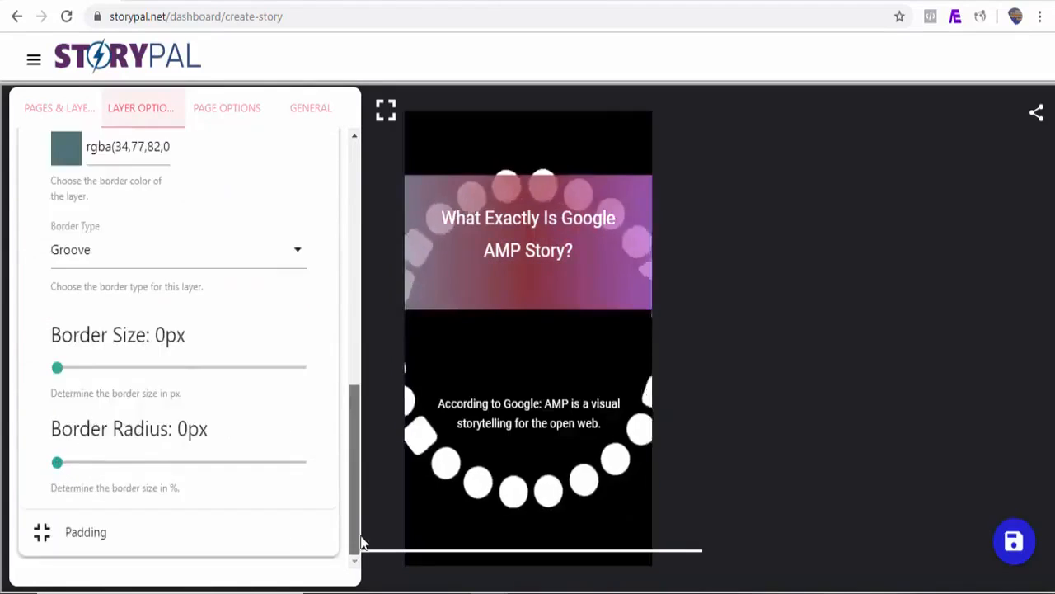
Give the text layer the "Fly in left" animation with a 2s delay, and play the story in the fullscreen preview
{"action": "left_click_drag", "start_coordinate": [358, 538], "coordinate": [340, 240]}
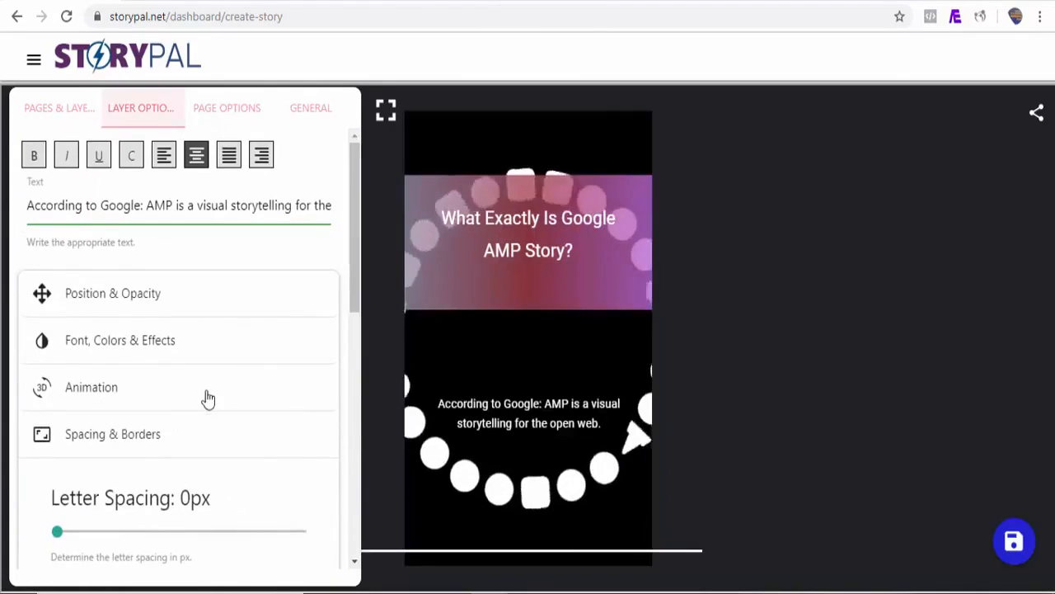
{"action": "left_click", "coordinate": [141, 395]}
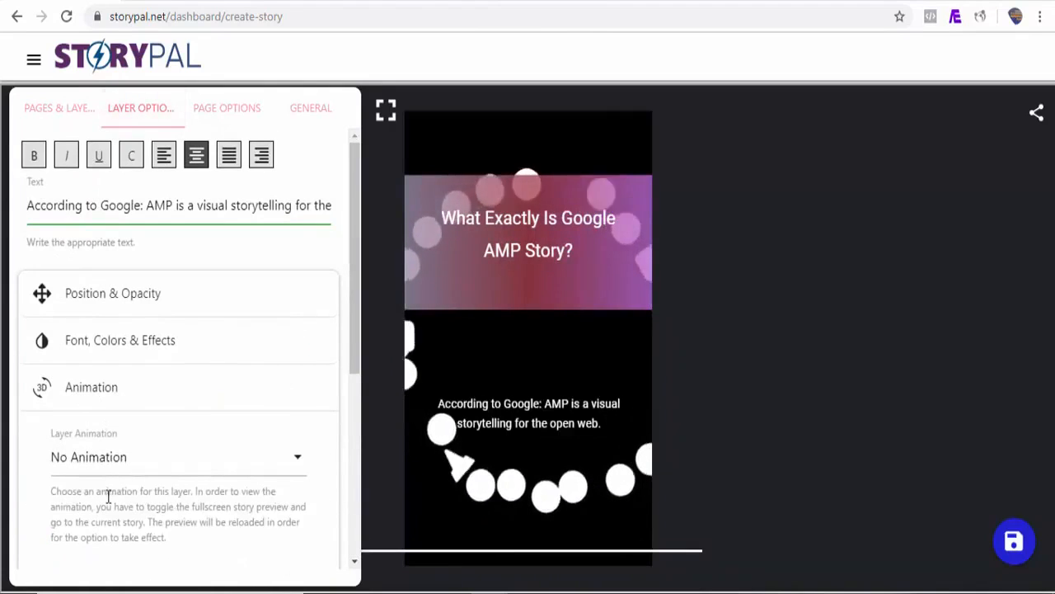
{"action": "left_click", "coordinate": [118, 468]}
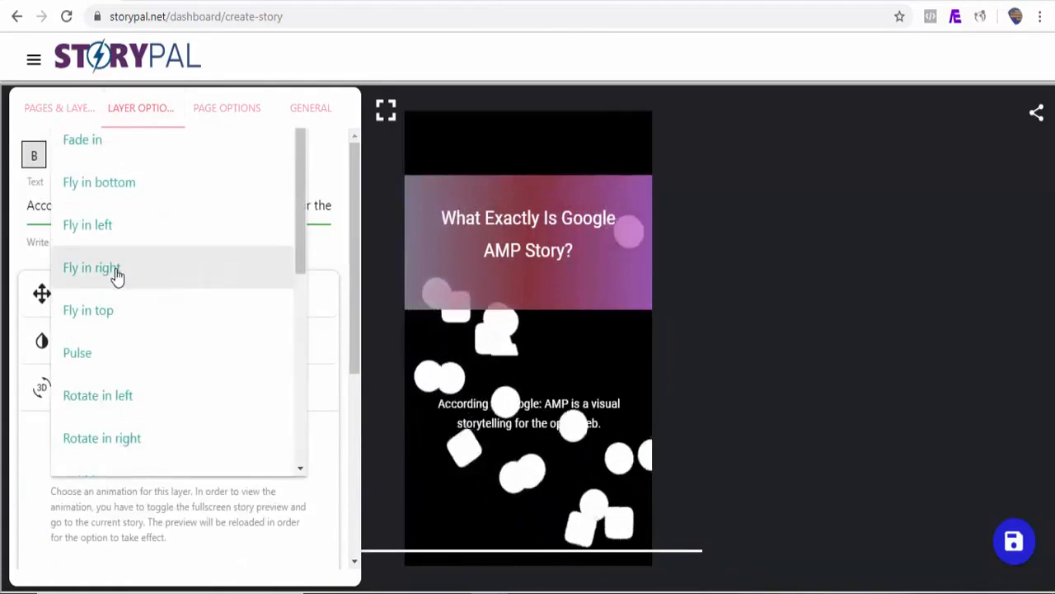
{"action": "left_click", "coordinate": [113, 235]}
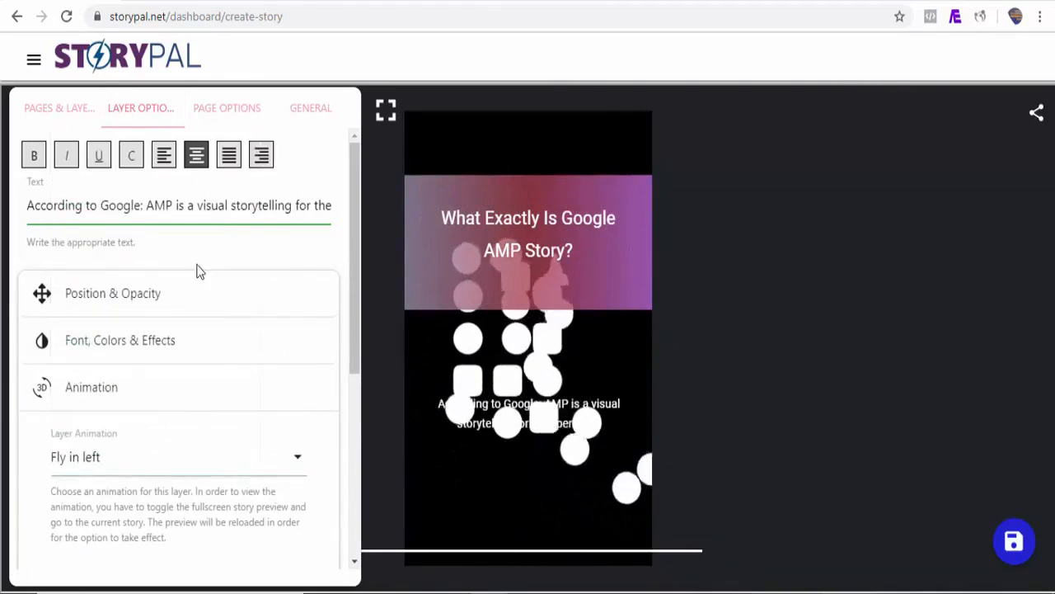
{"action": "left_click_drag", "start_coordinate": [353, 309], "coordinate": [358, 481]}
{"action": "left_click_drag", "start_coordinate": [58, 322], "coordinate": [79, 323]}
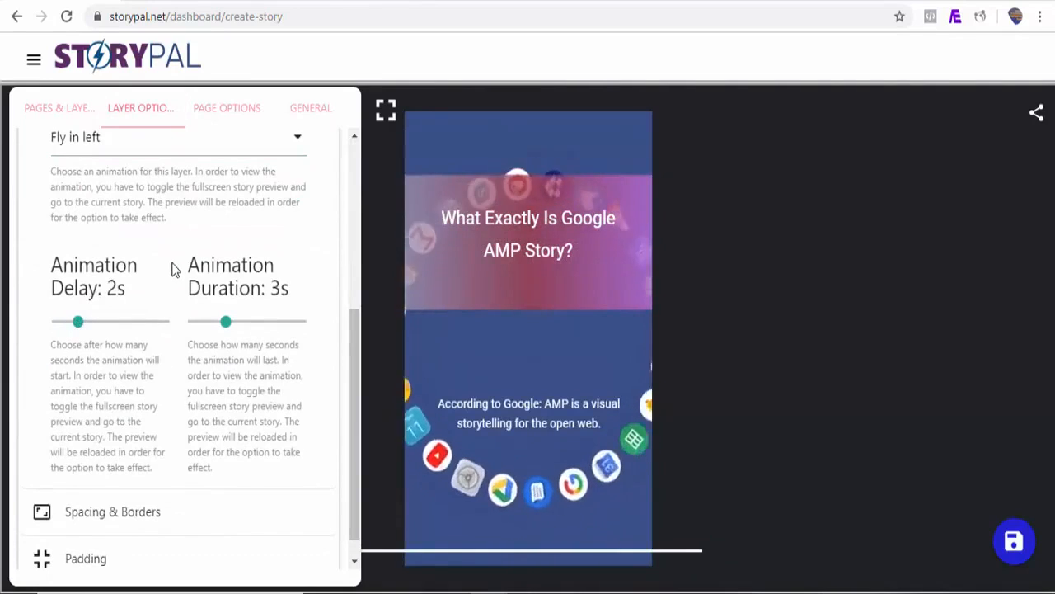
{"action": "left_click", "coordinate": [386, 110]}
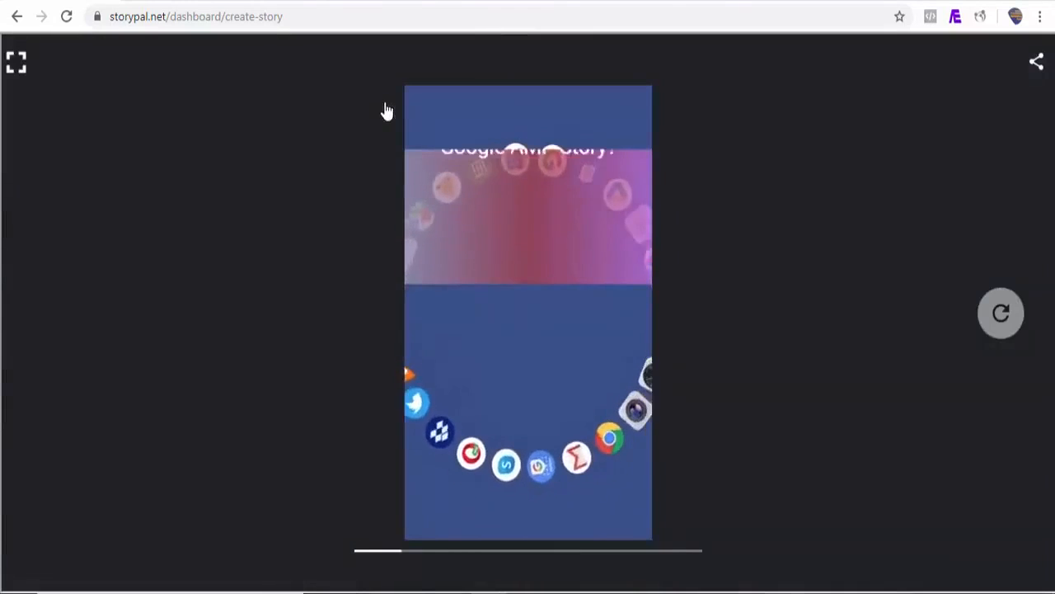
{"action": "left_click", "coordinate": [18, 63]}
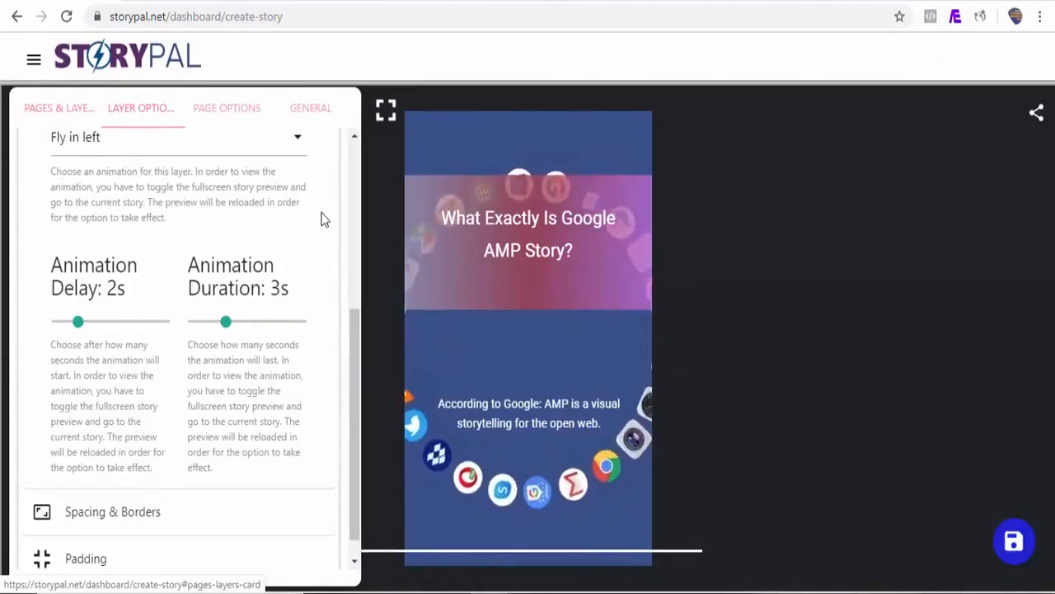
Add a second story page after Story Page 1
{"action": "left_click", "coordinate": [61, 120]}
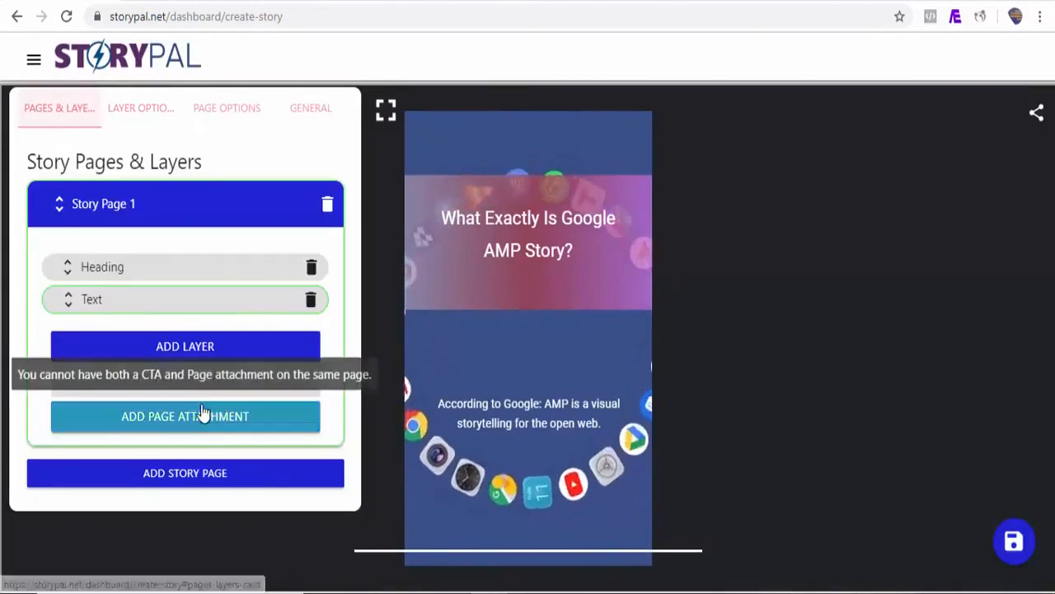
{"action": "left_click", "coordinate": [185, 472]}
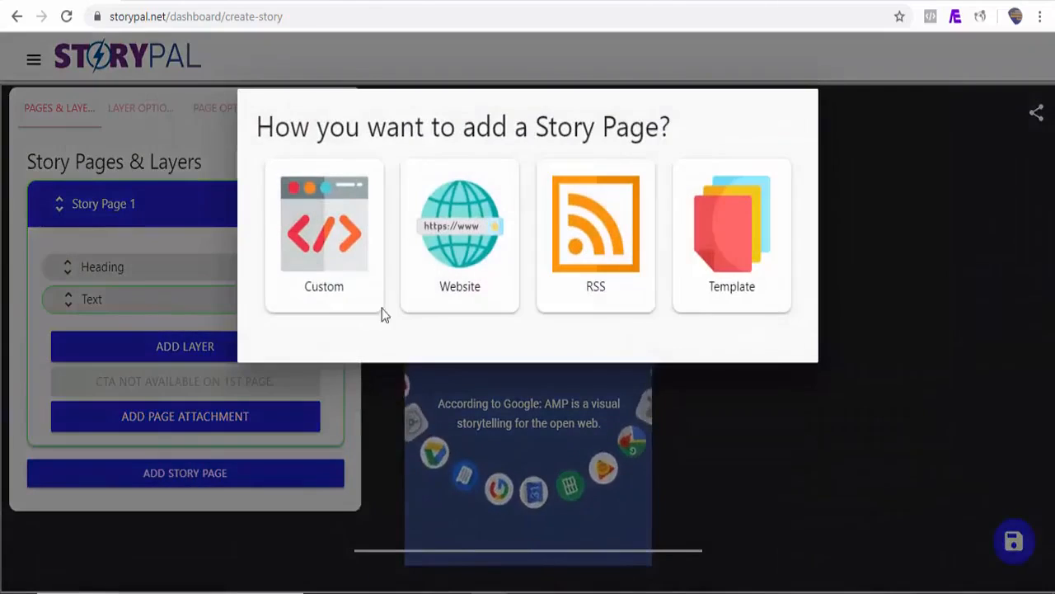
{"action": "left_click", "coordinate": [670, 71]}
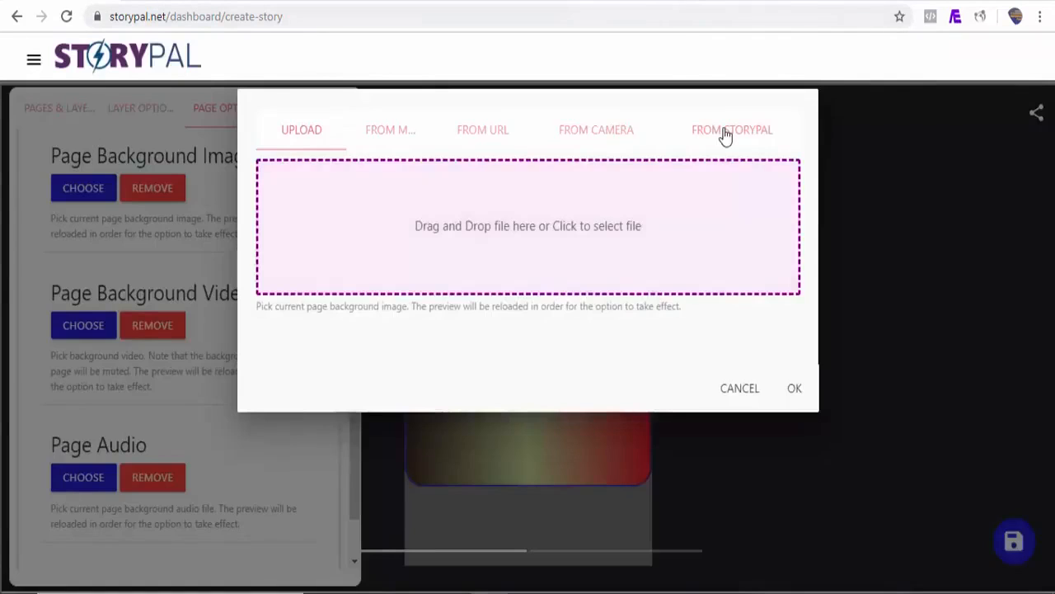
Search StoryPal's image library for vertical "google" images and set the one tagged "navigation, gps, location" as the page's background image
{"action": "left_click", "coordinate": [720, 132]}
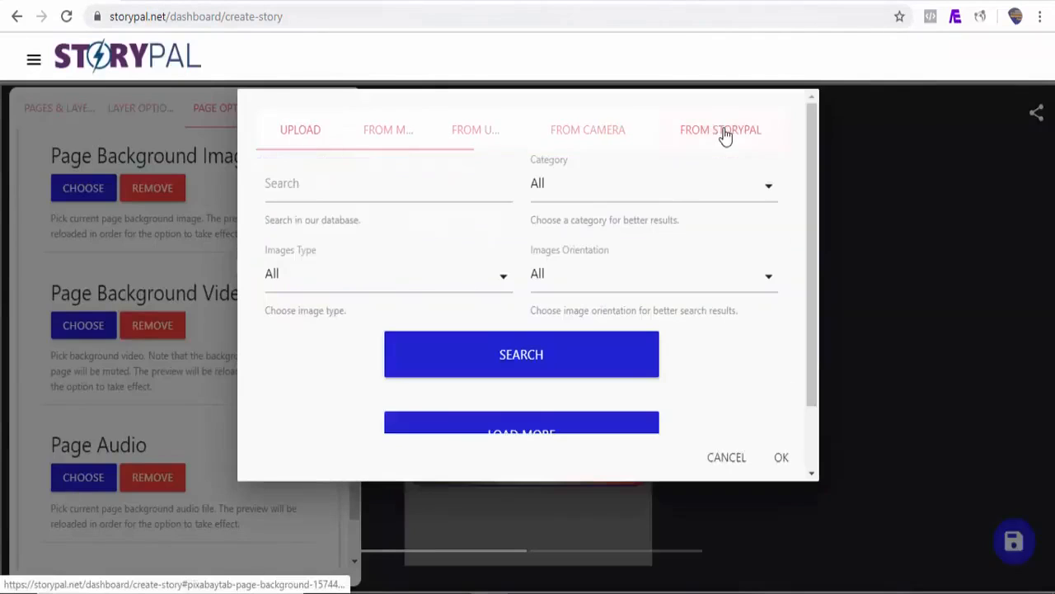
{"action": "left_click", "coordinate": [312, 200]}
{"action": "type", "text": "google"}
{"action": "left_click", "coordinate": [698, 284]}
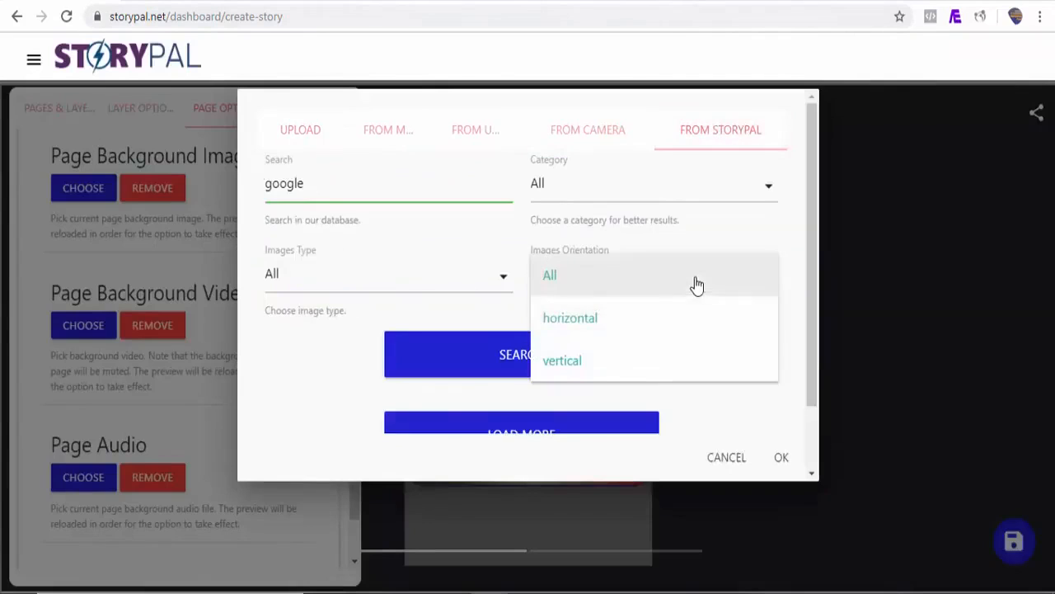
{"action": "left_click", "coordinate": [622, 360]}
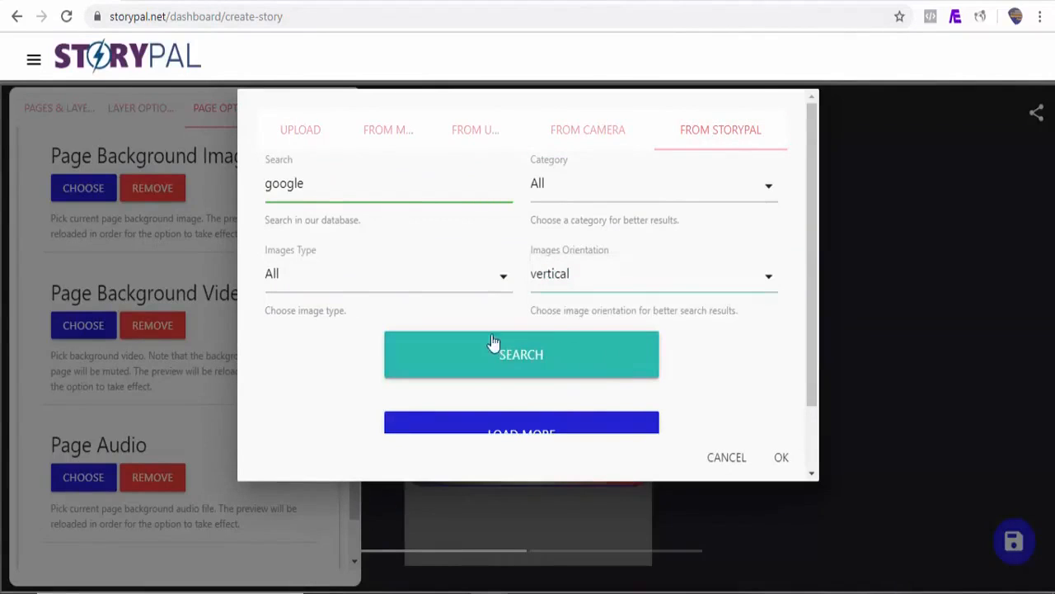
{"action": "left_click", "coordinate": [566, 370]}
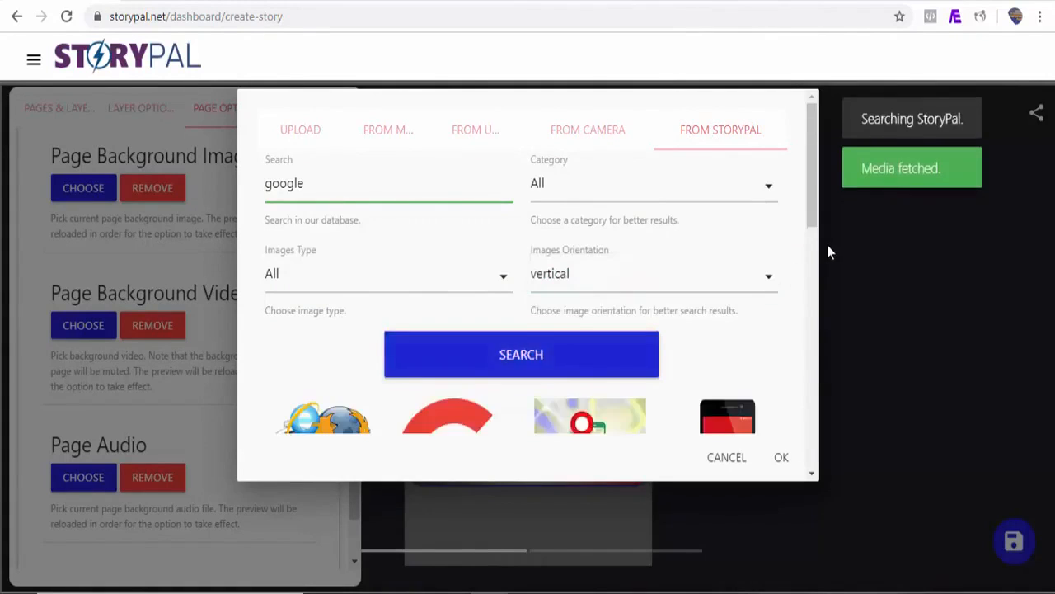
{"action": "left_click_drag", "start_coordinate": [813, 215], "coordinate": [813, 352]}
{"action": "left_click", "coordinate": [731, 331]}
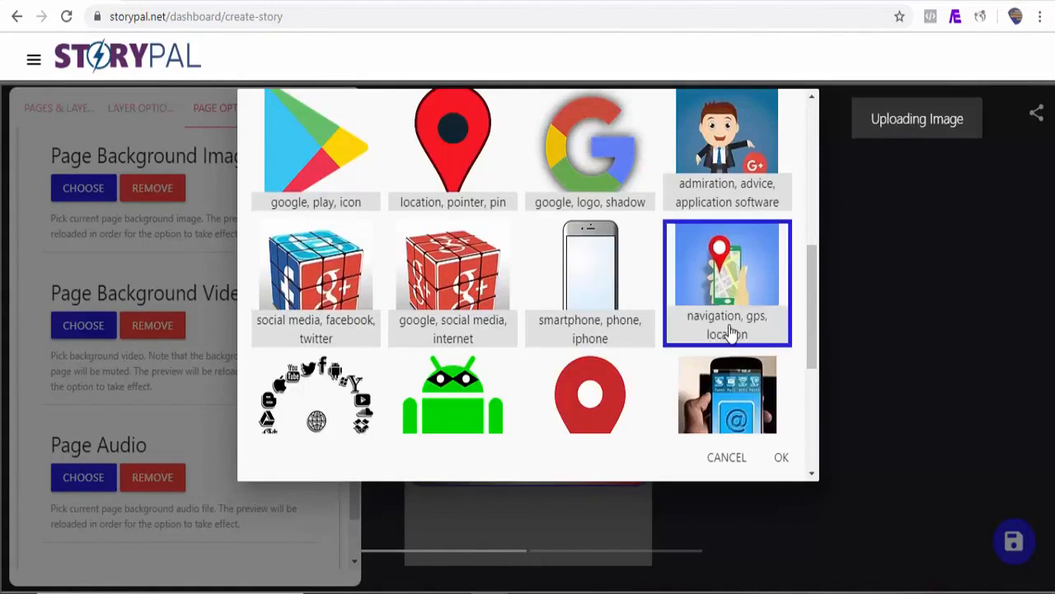
{"action": "left_click", "coordinate": [784, 458]}
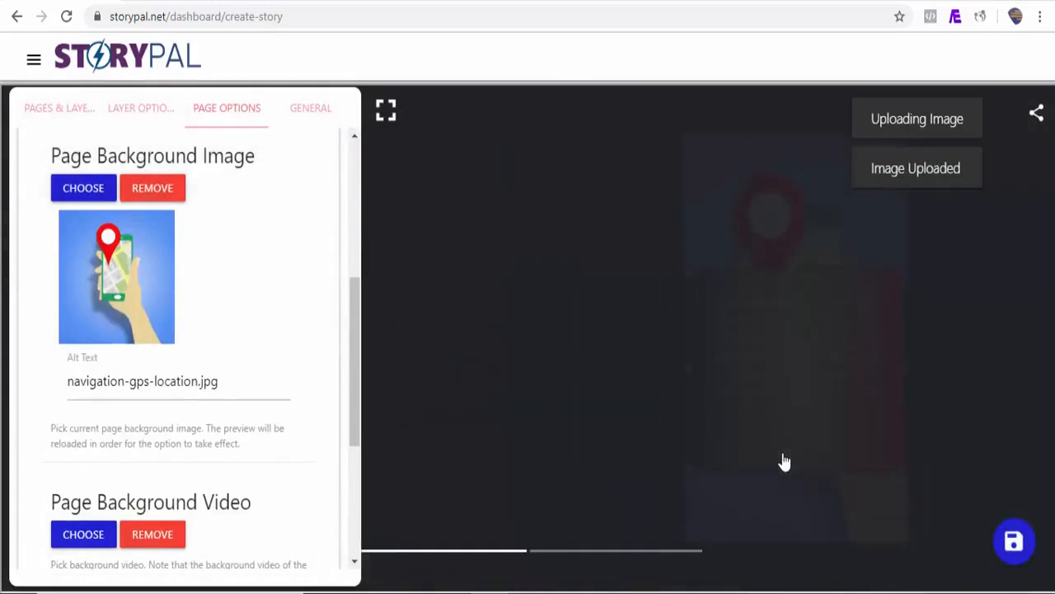
Add a third story page containing the pasted article paragraph that begins "This where StoryPal comes in"
{"action": "left_click", "coordinate": [59, 108]}
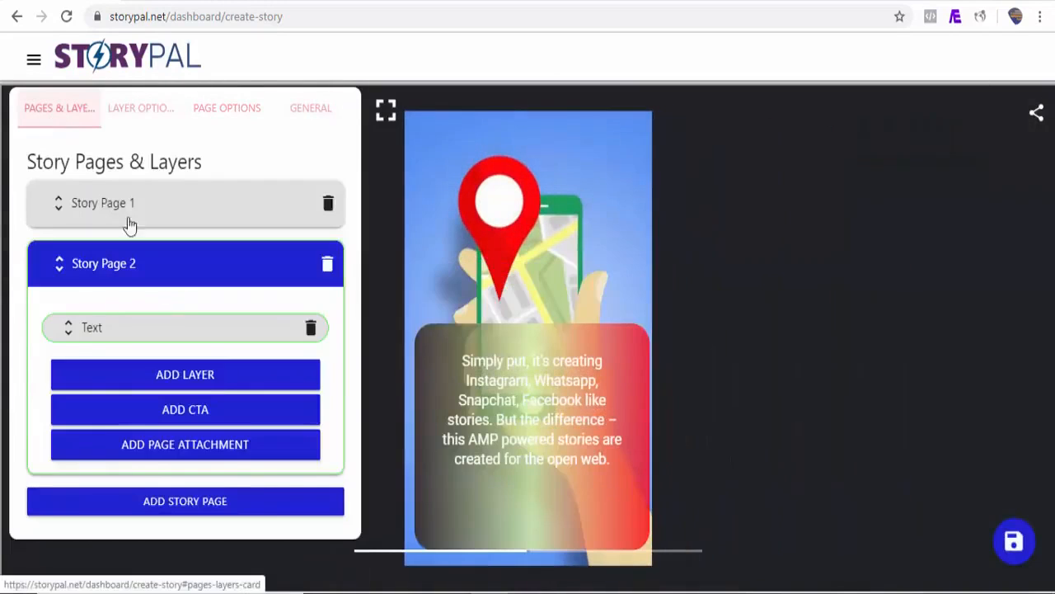
{"action": "left_click", "coordinate": [202, 505]}
{"action": "left_click", "coordinate": [366, 260]}
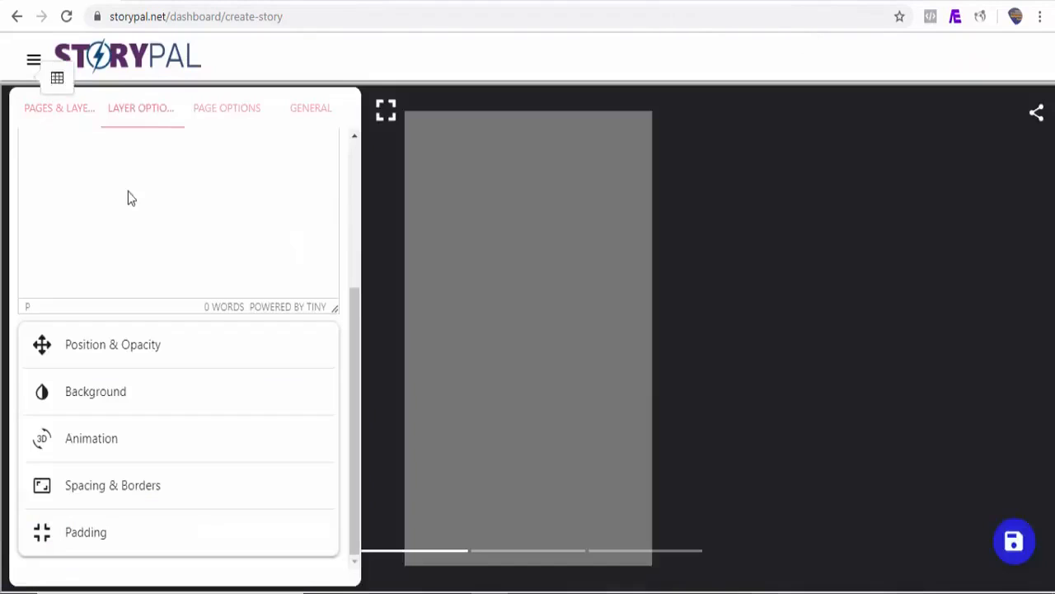
{"action": "type", "text": "This where StoryPal comes in, since it helps you to easily create visual narratives, with engaging animations and tappable interactions. The new AMP story format is 100% free and part of the open web which is available for everyone to use on their websites. This can be shared and instantly embedded across the web without being confined to a closed ecosystem or niche."}
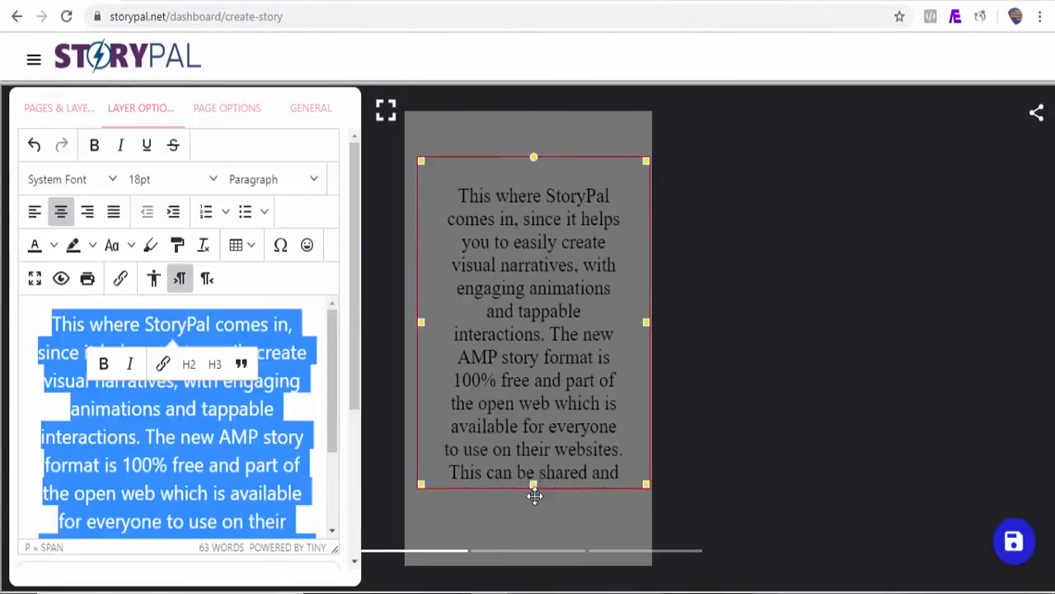
Format the paragraph as centered 18pt text, and enlarge and reposition its layer so the whole paragraph fits the page
{"action": "left_click_drag", "start_coordinate": [534, 495], "coordinate": [538, 529]}
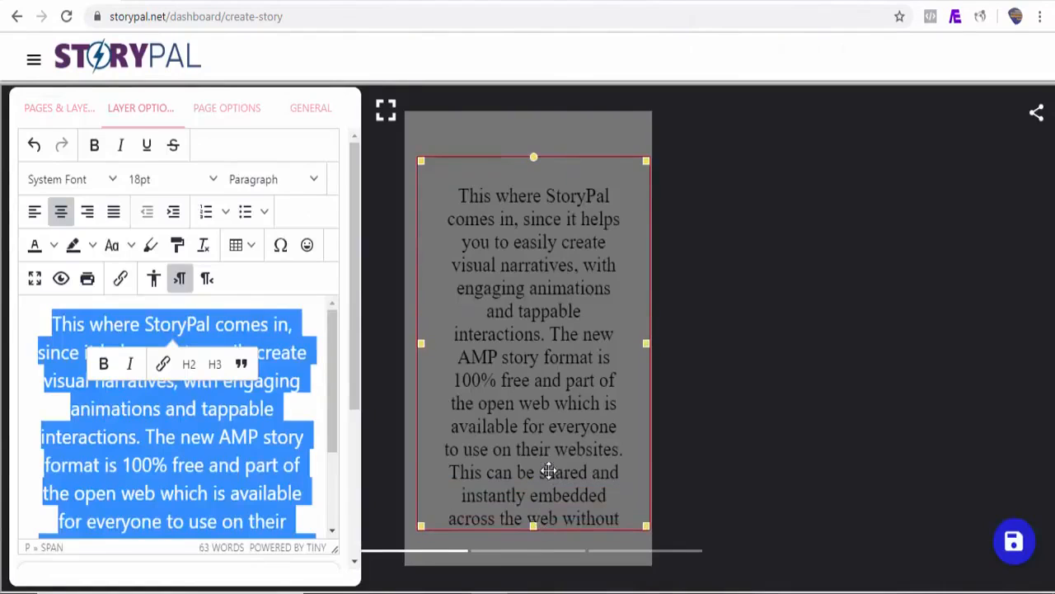
{"action": "left_click_drag", "start_coordinate": [548, 471], "coordinate": [543, 401]}
{"action": "left_click_drag", "start_coordinate": [529, 456], "coordinate": [542, 561]}
{"action": "left_click_drag", "start_coordinate": [555, 498], "coordinate": [557, 525]}
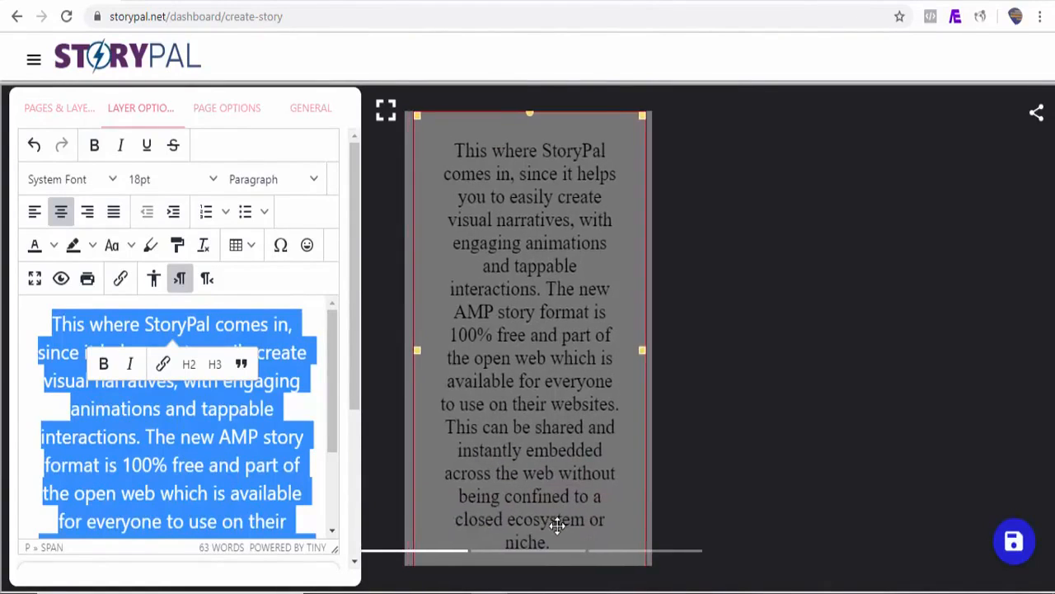
Color the paragraph's text yellow and give it a dark blue highlight
{"action": "left_click", "coordinate": [54, 246]}
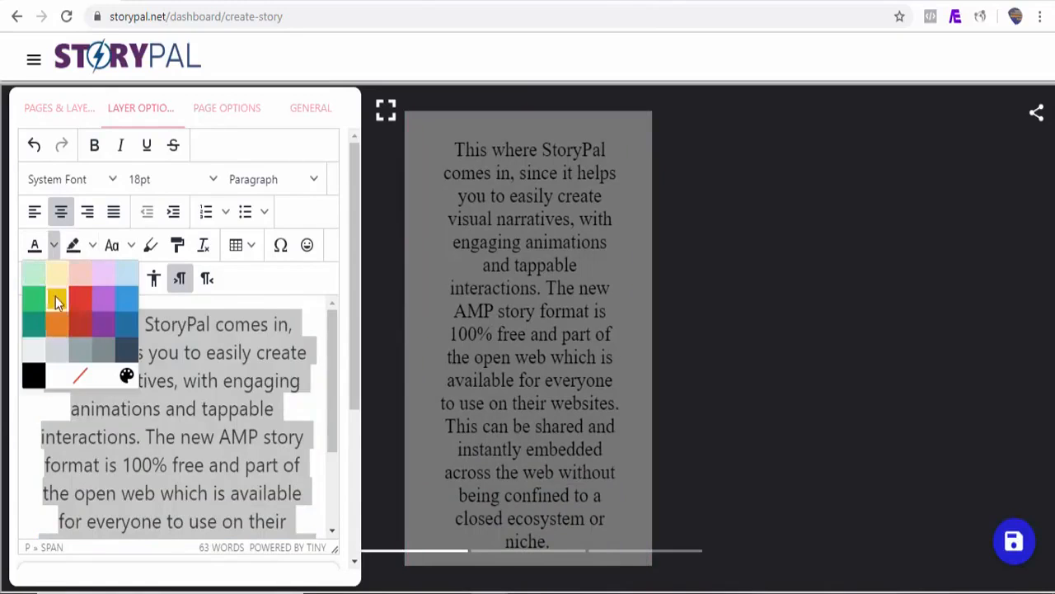
{"action": "left_click", "coordinate": [56, 302]}
{"action": "left_click", "coordinate": [92, 244]}
{"action": "left_click", "coordinate": [168, 333]}
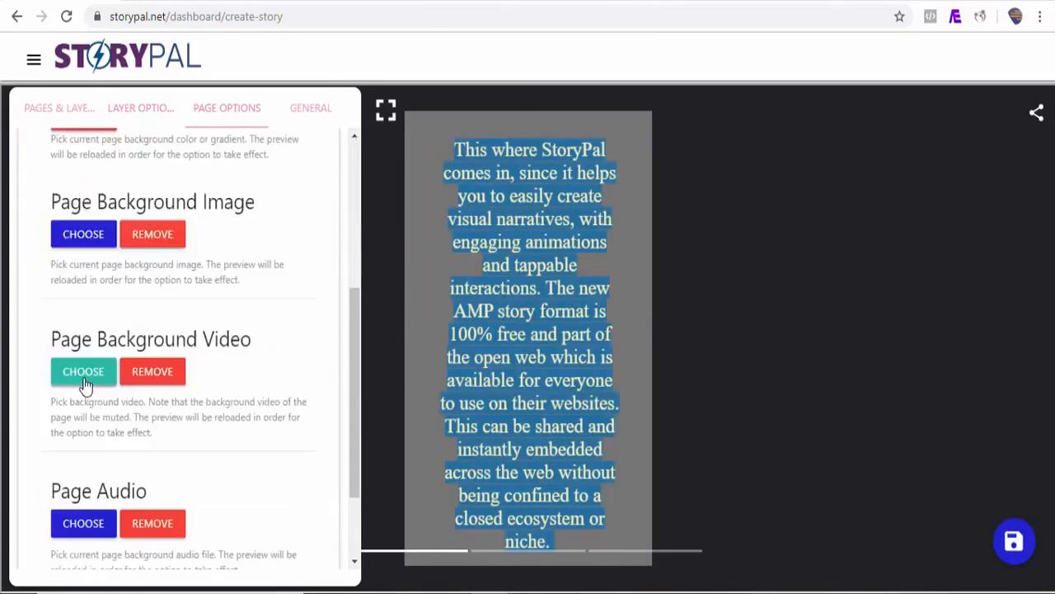
Set the StoryPal video tagged "heart, valentines, love" as the third page's background video
{"action": "left_click", "coordinate": [82, 376]}
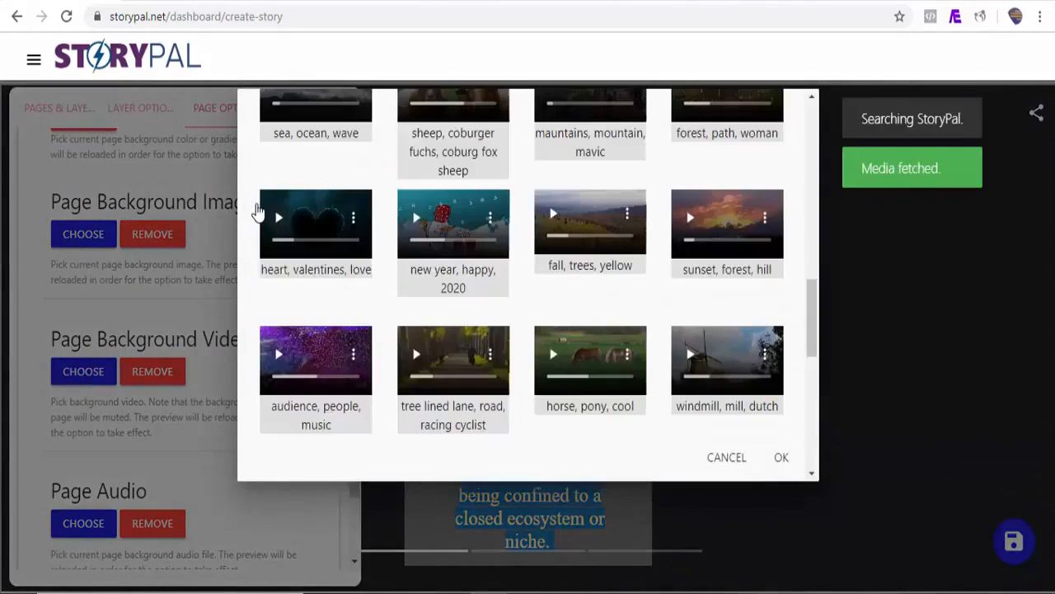
{"action": "left_click", "coordinate": [257, 212]}
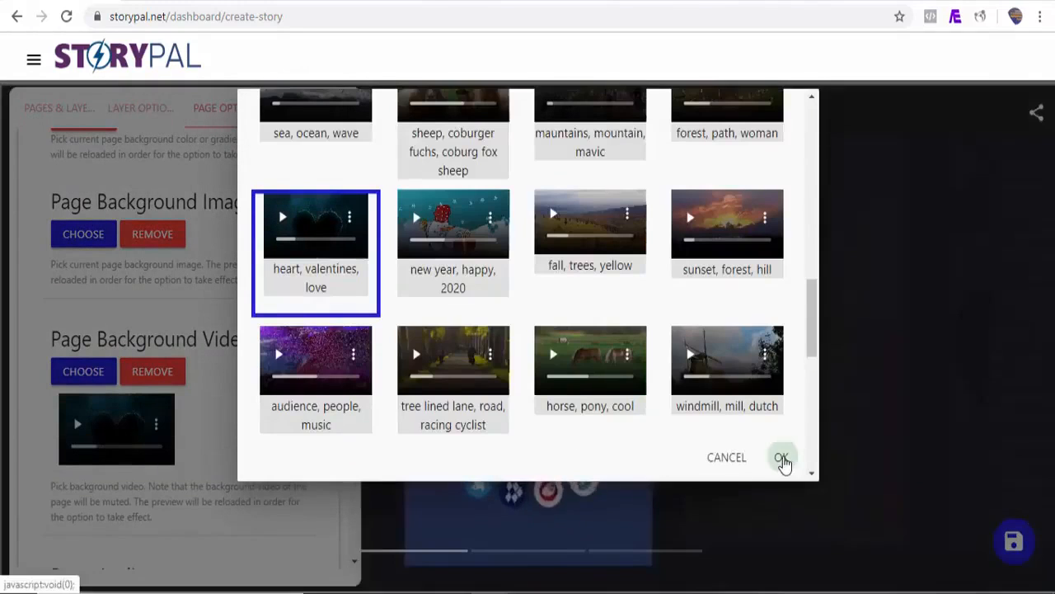
{"action": "left_click", "coordinate": [782, 459]}
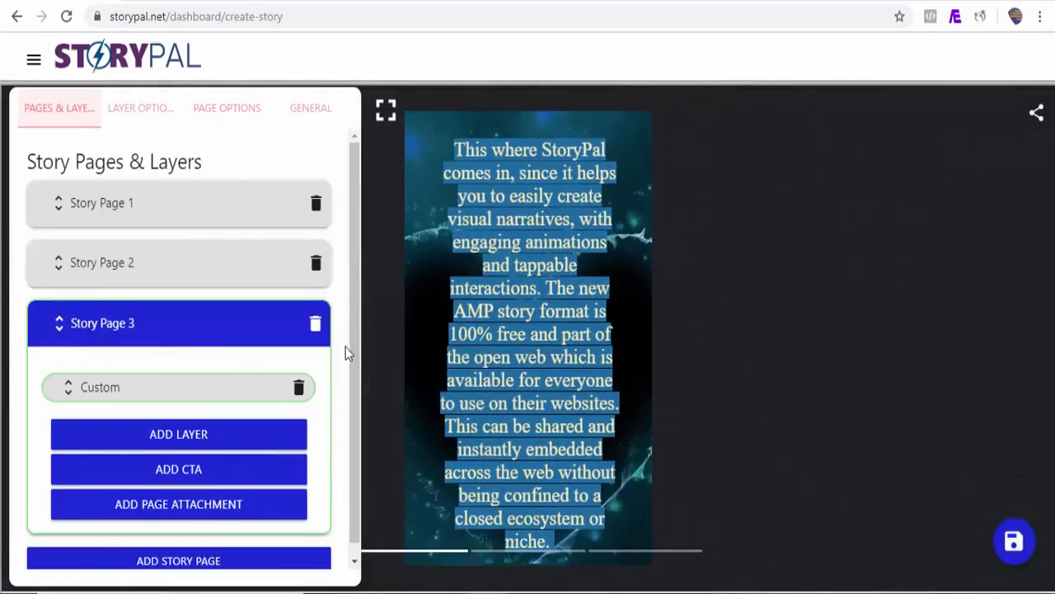
{"action": "left_click_drag", "start_coordinate": [353, 344], "coordinate": [356, 289]}
Play the story in the fullscreen preview through to the third page, and return to the editor
{"action": "left_click", "coordinate": [390, 116]}
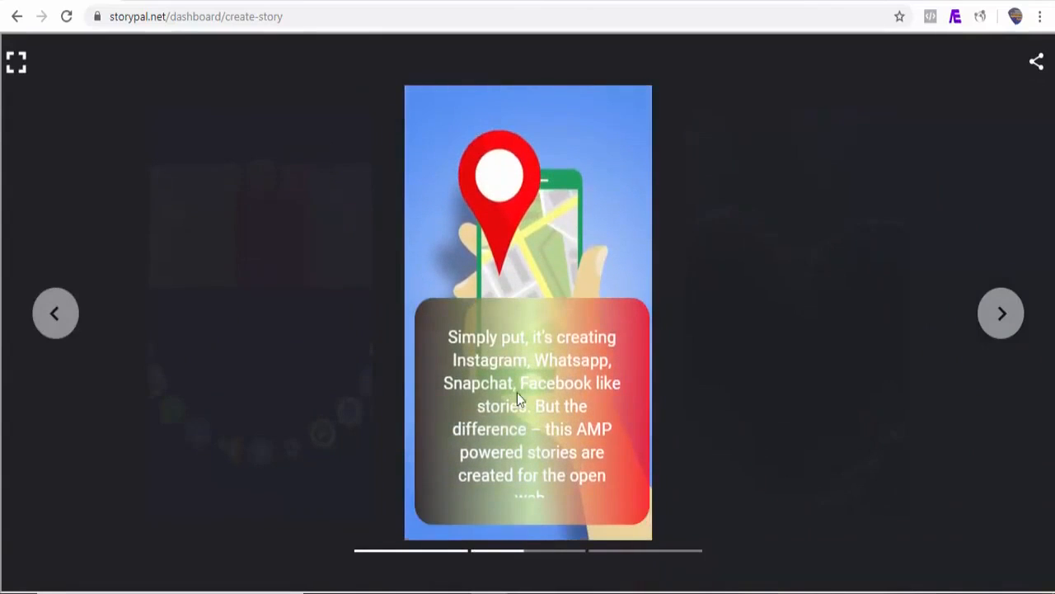
{"action": "left_click", "coordinate": [1001, 322]}
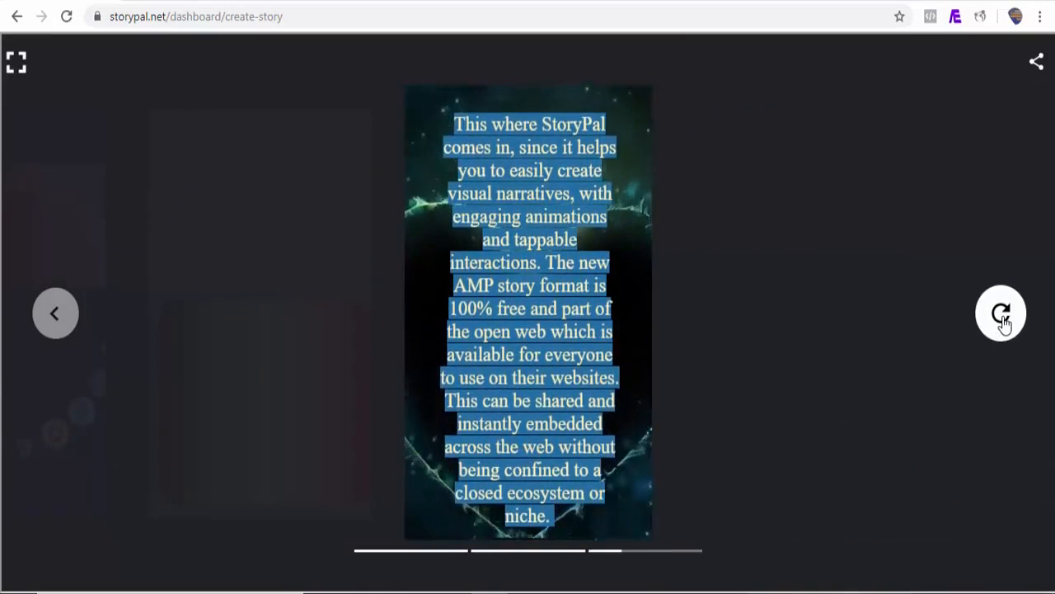
{"action": "left_click", "coordinate": [17, 66]}
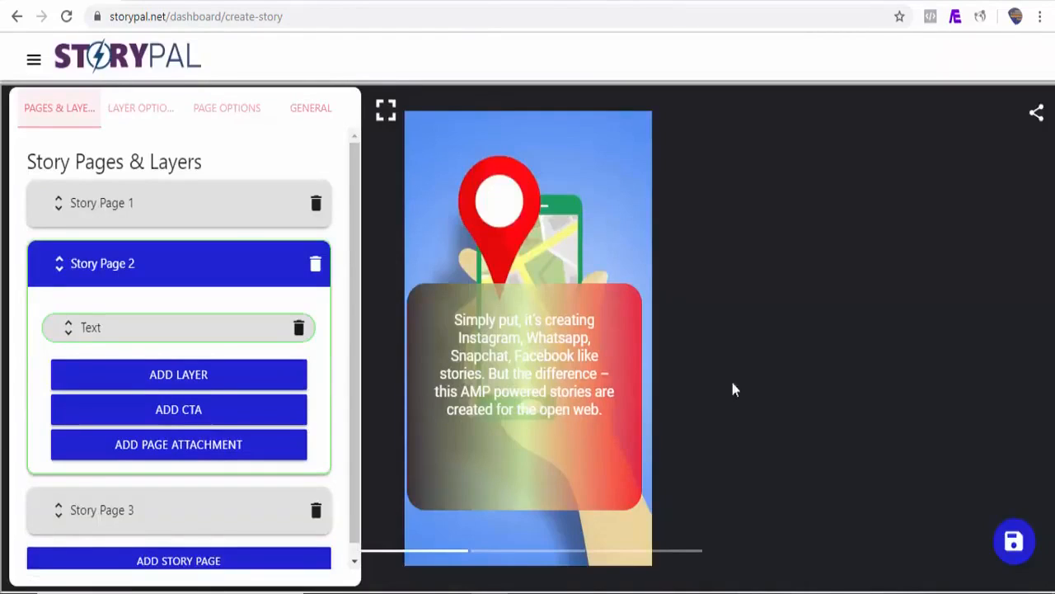
In the story's general information, set the title to "What Exactly Is Google AMP Story?" and the publisher to "StoryPal"
{"action": "left_click", "coordinate": [314, 114]}
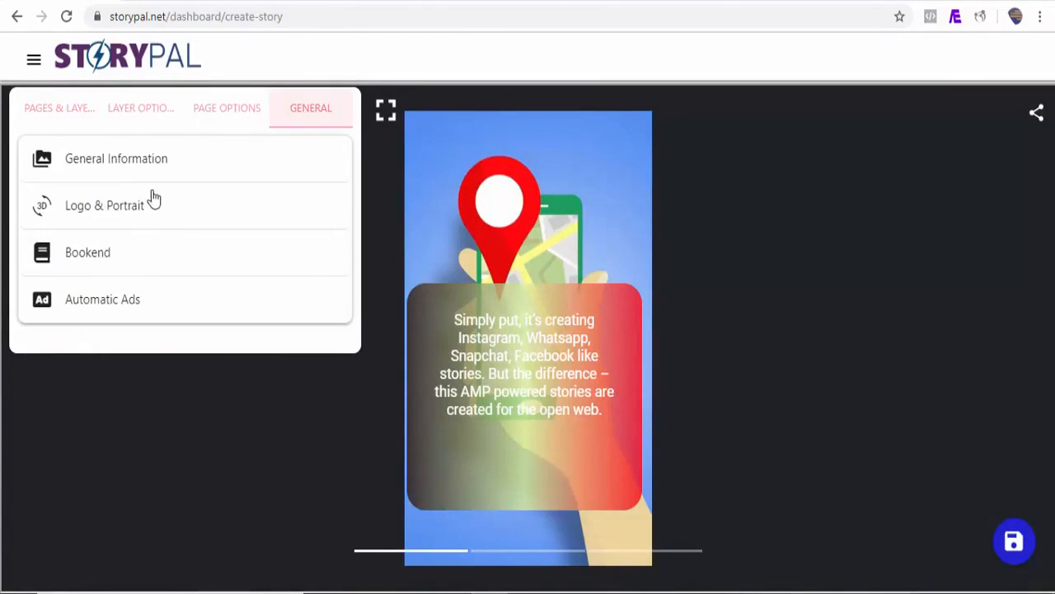
{"action": "left_click", "coordinate": [115, 168]}
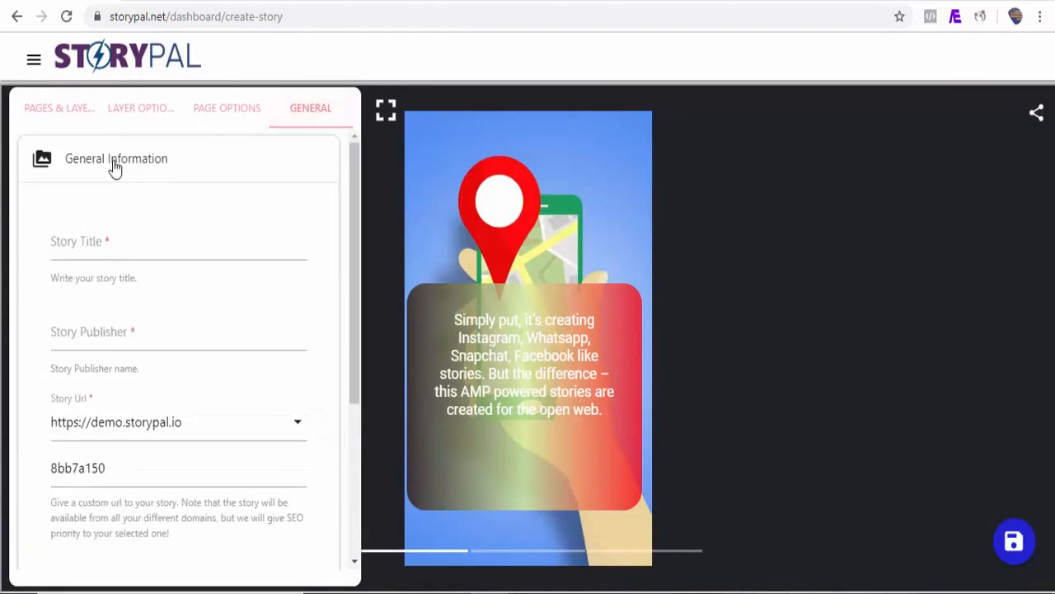
{"action": "left_click", "coordinate": [128, 257]}
{"action": "type", "text": "What Exactly Is Google AMP Story?"}
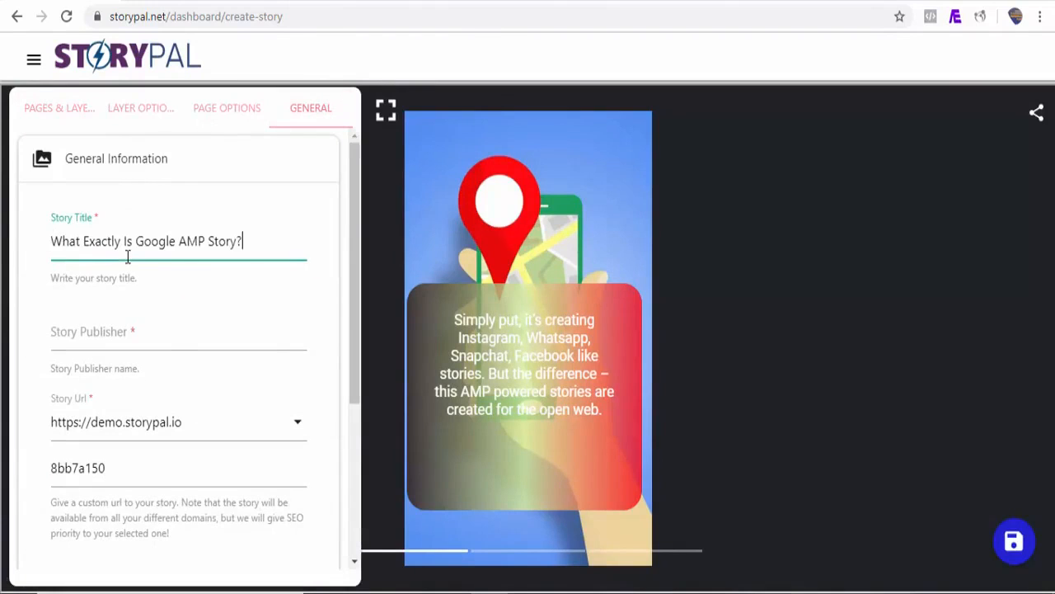
{"action": "left_click", "coordinate": [155, 340]}
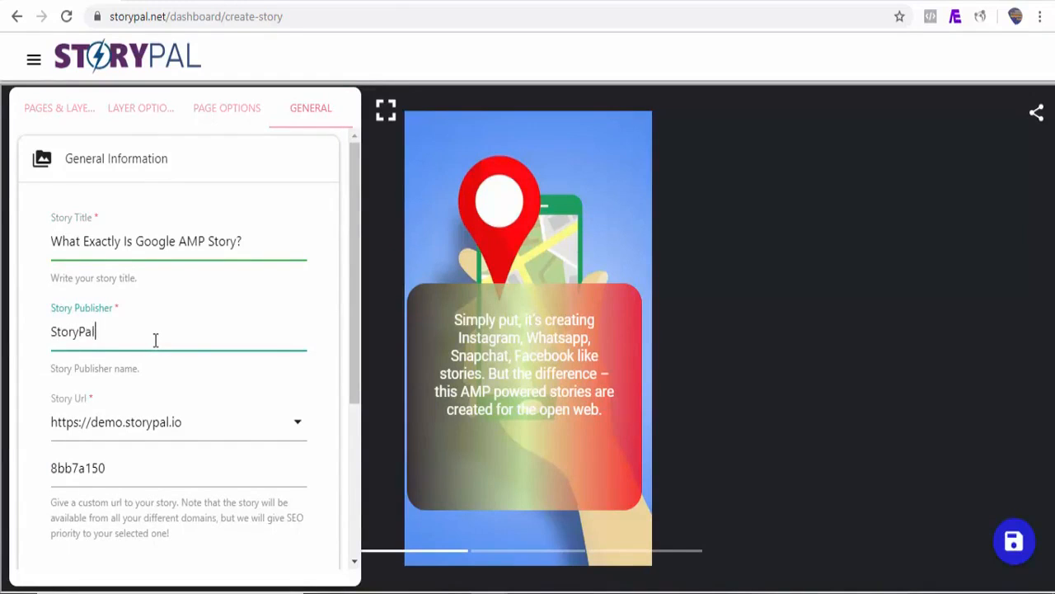
{"action": "scroll", "coordinate": [355, 398], "scroll_direction": "down", "scroll_amount": 1}
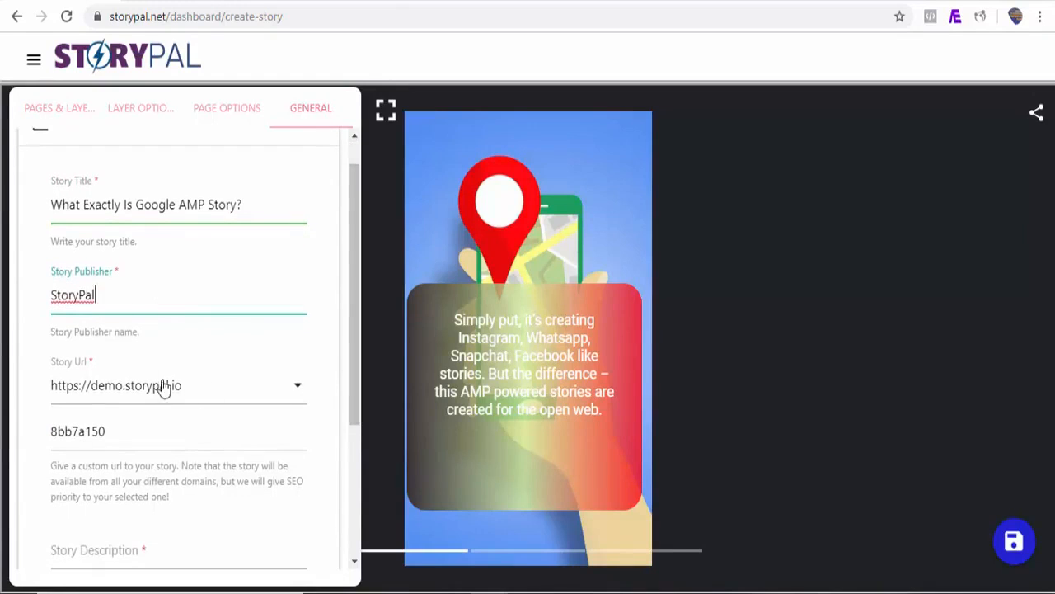
{"action": "left_click", "coordinate": [270, 395]}
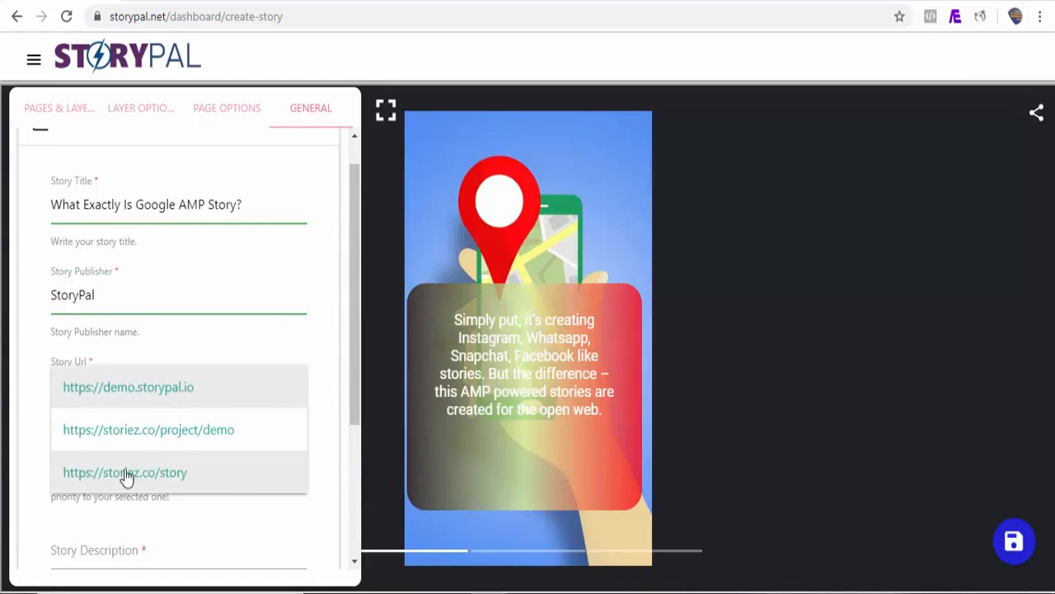
{"action": "left_click", "coordinate": [164, 477]}
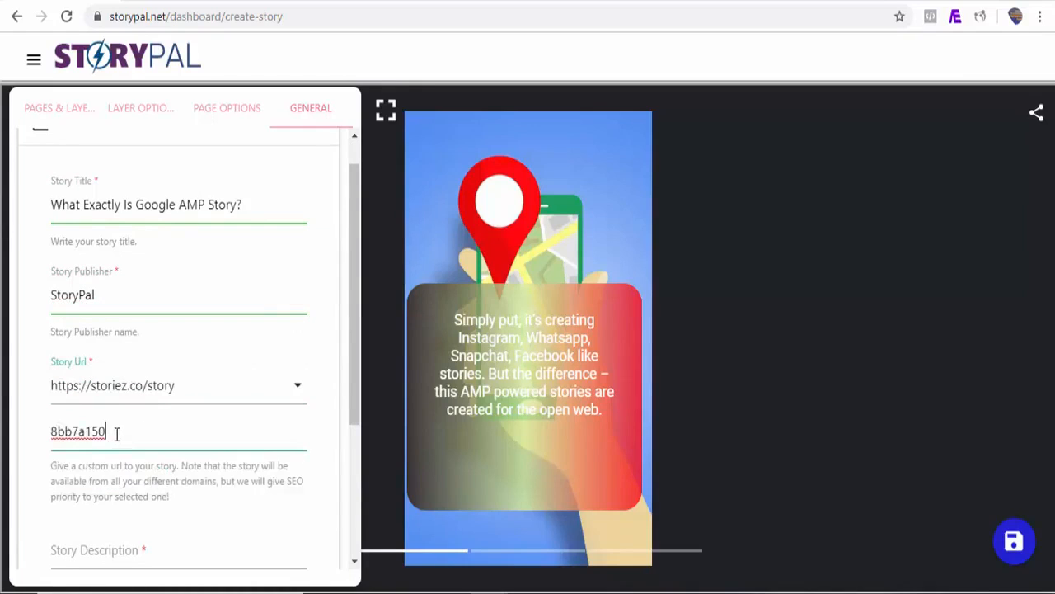
{"action": "left_click_drag", "start_coordinate": [116, 434], "coordinate": [46, 445]}
{"action": "type", "text": "what-is-google-amp"}
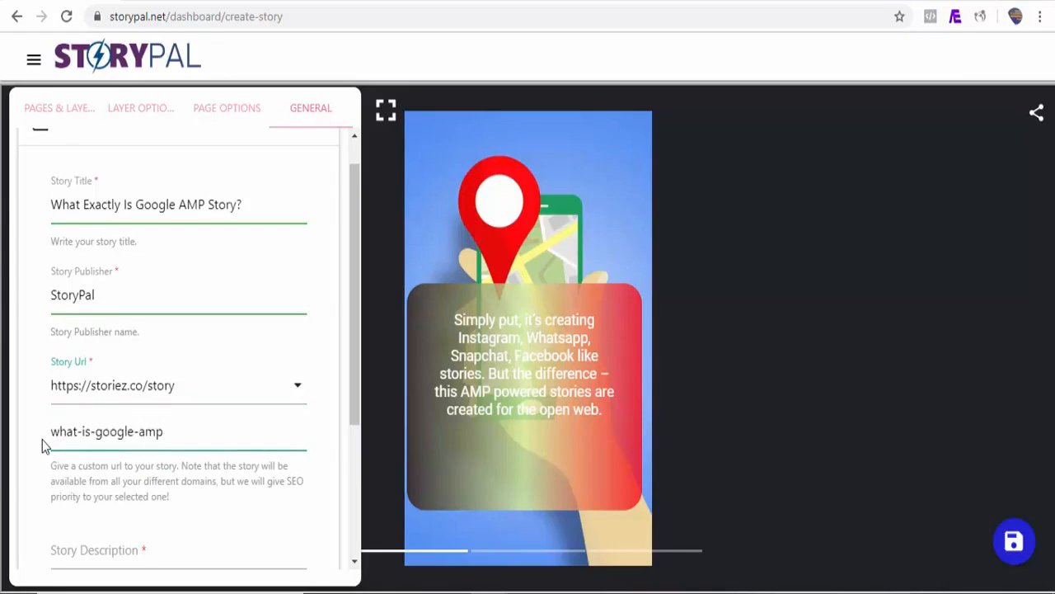
{"action": "type", "text": "-story"}
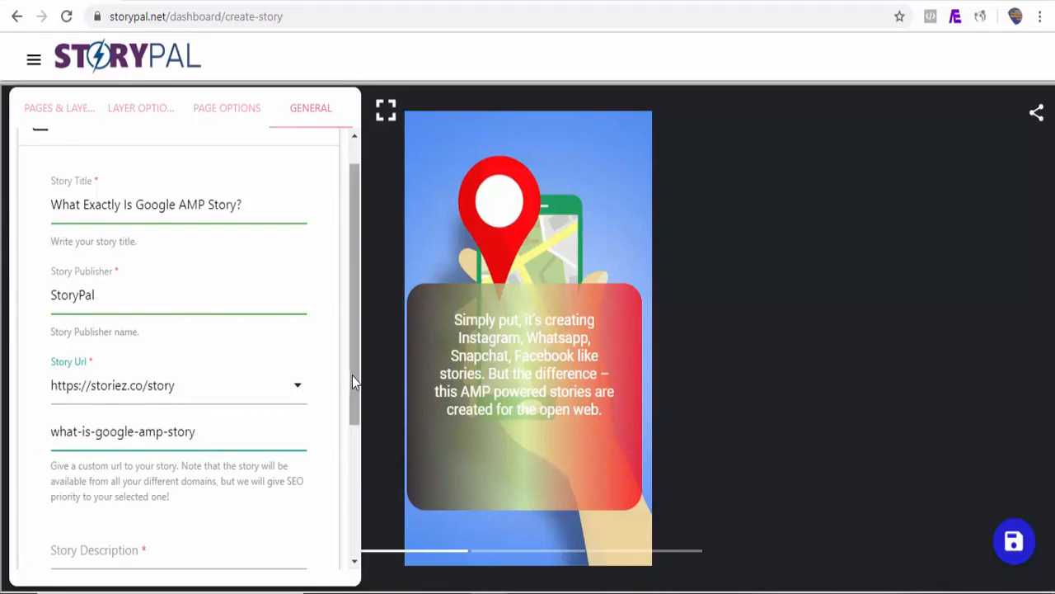
Fill in the story description with "What Exactly Is Google AMP Story?"
{"action": "left_click_drag", "start_coordinate": [351, 376], "coordinate": [350, 453]}
{"action": "left_click", "coordinate": [176, 440]}
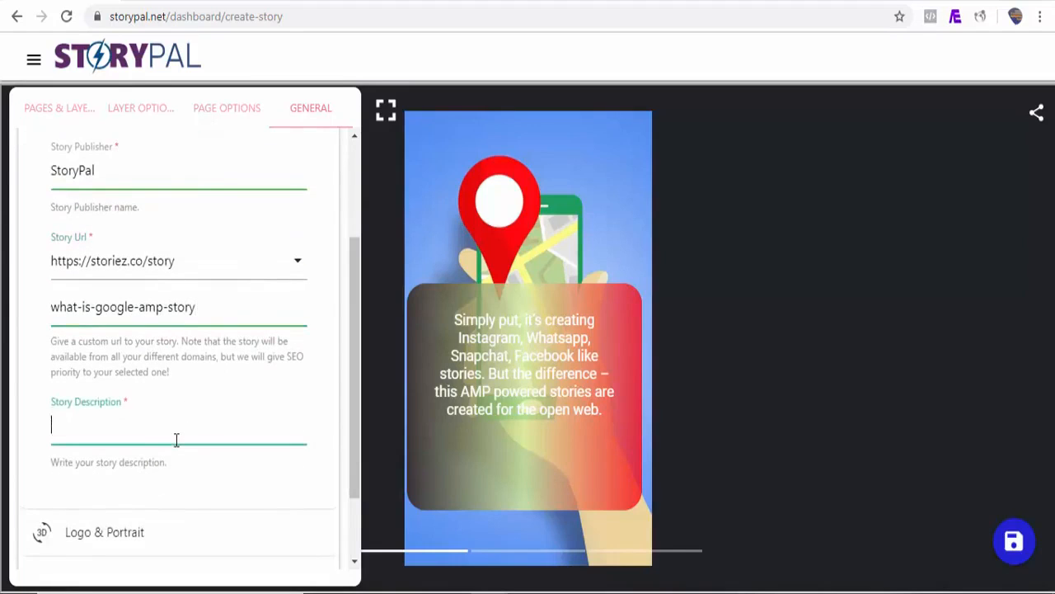
{"action": "type", "text": "What Exactly Is Google AMP Story?"}
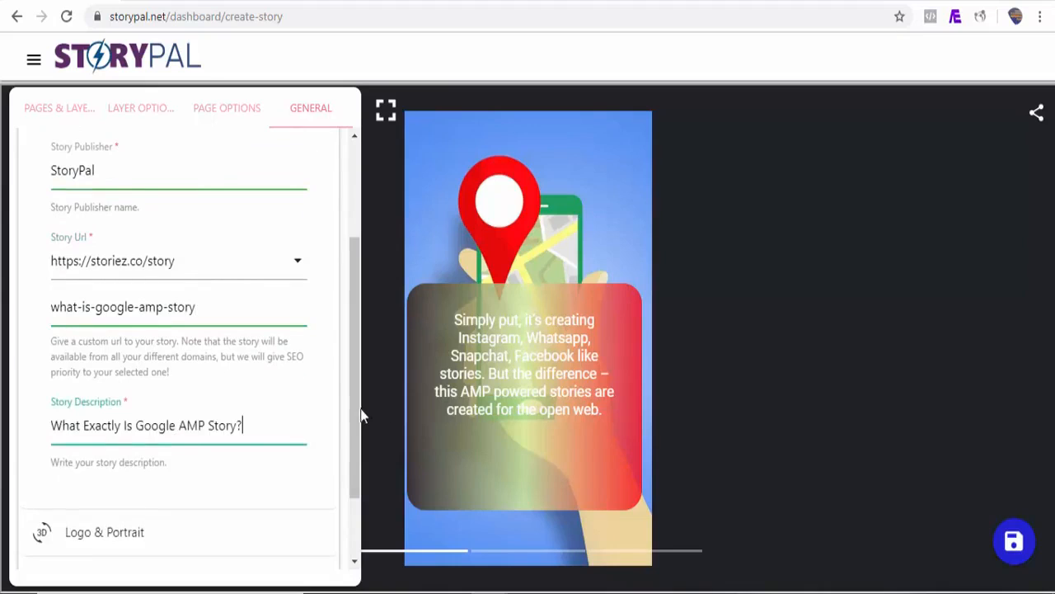
Set pro.png from the existing media as the story's publisher logo
{"action": "scroll", "coordinate": [360, 416], "scroll_direction": "down", "scroll_amount": 2}
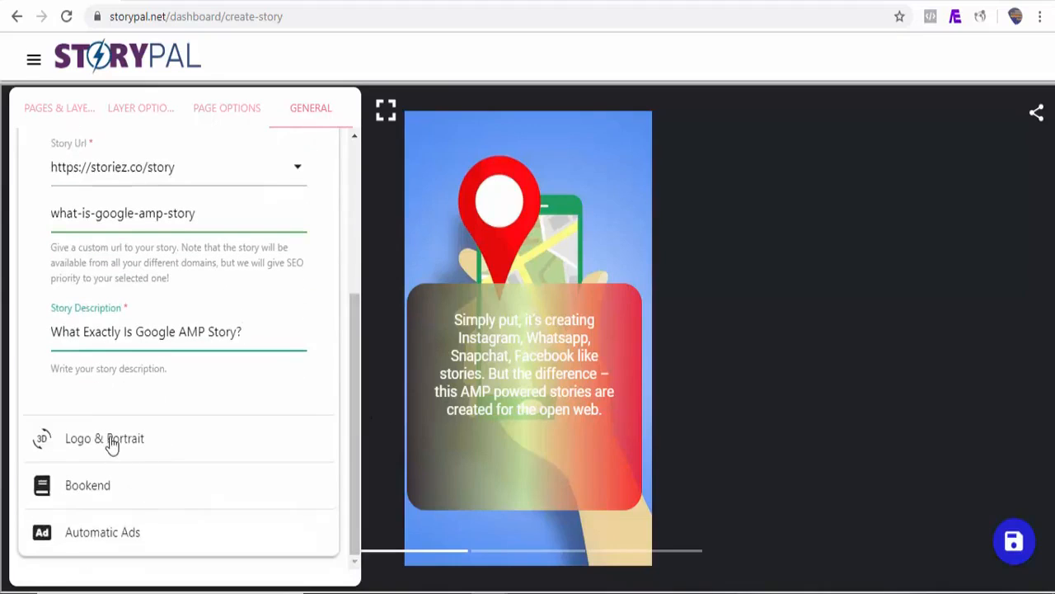
{"action": "left_click", "coordinate": [112, 441]}
{"action": "left_click", "coordinate": [86, 262]}
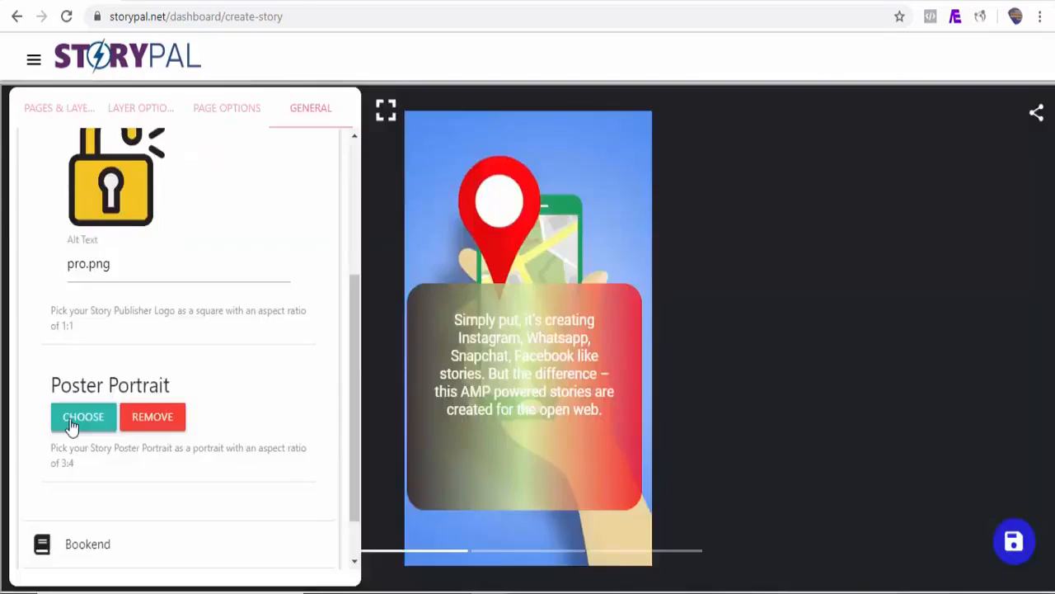
Set twitter-chirp-tweet.jpg from the existing media as the story's poster portrait
{"action": "left_click", "coordinate": [72, 421]}
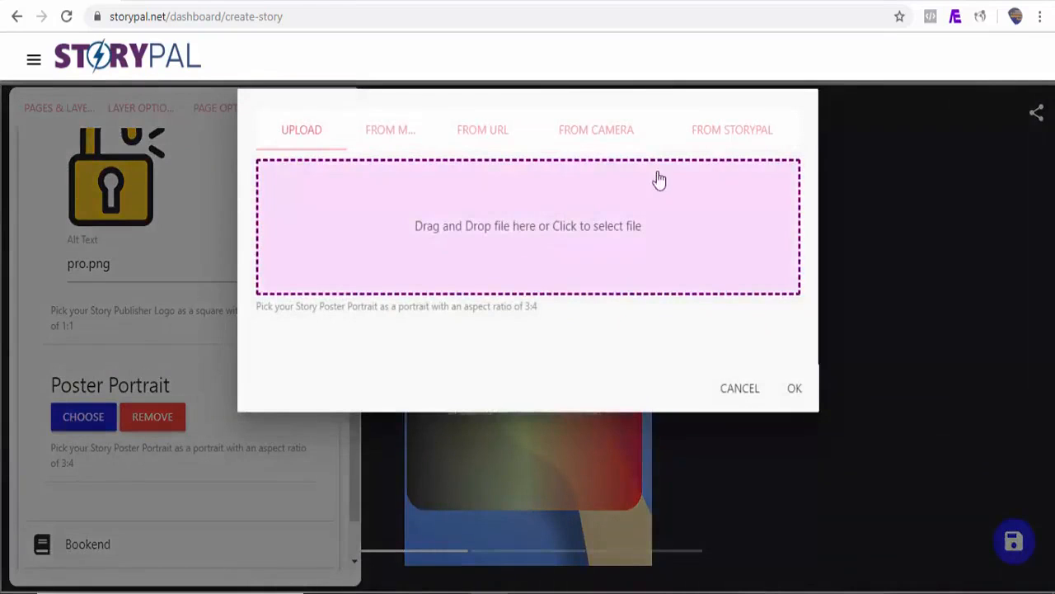
{"action": "left_click", "coordinate": [378, 132]}
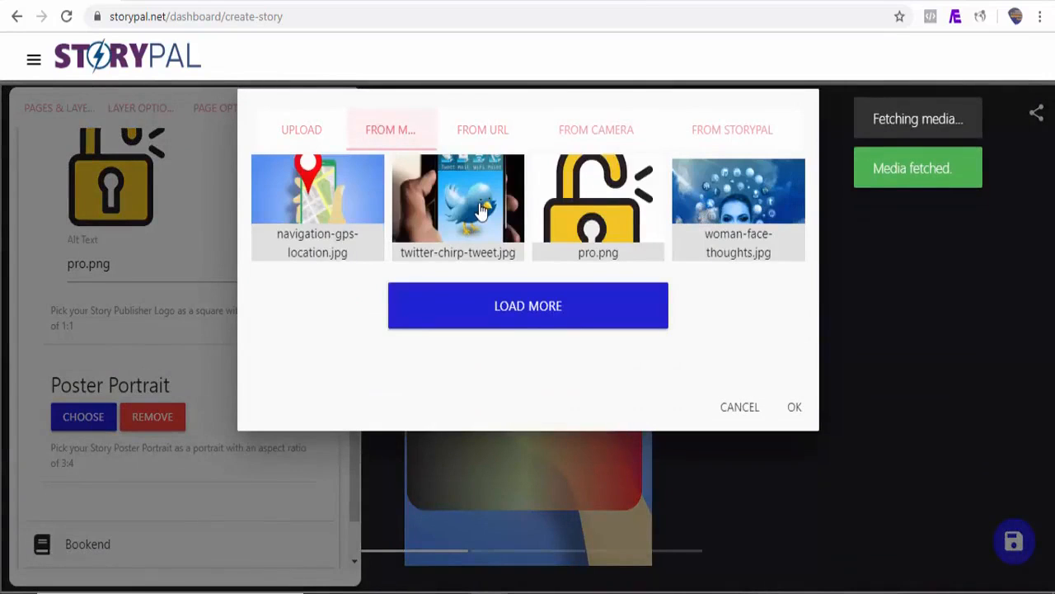
{"action": "left_click", "coordinate": [431, 208]}
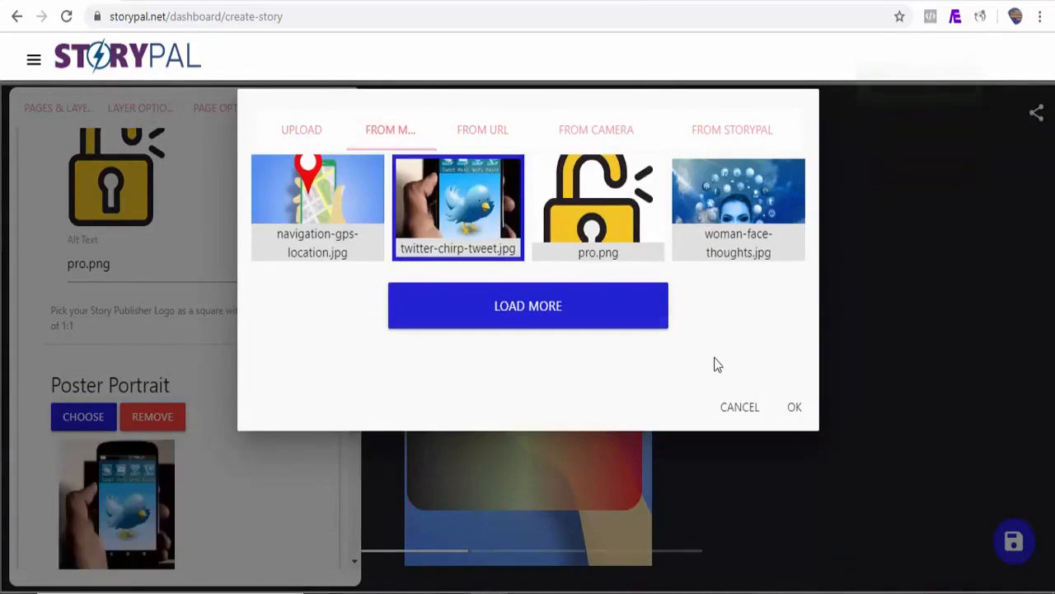
{"action": "left_click", "coordinate": [796, 409]}
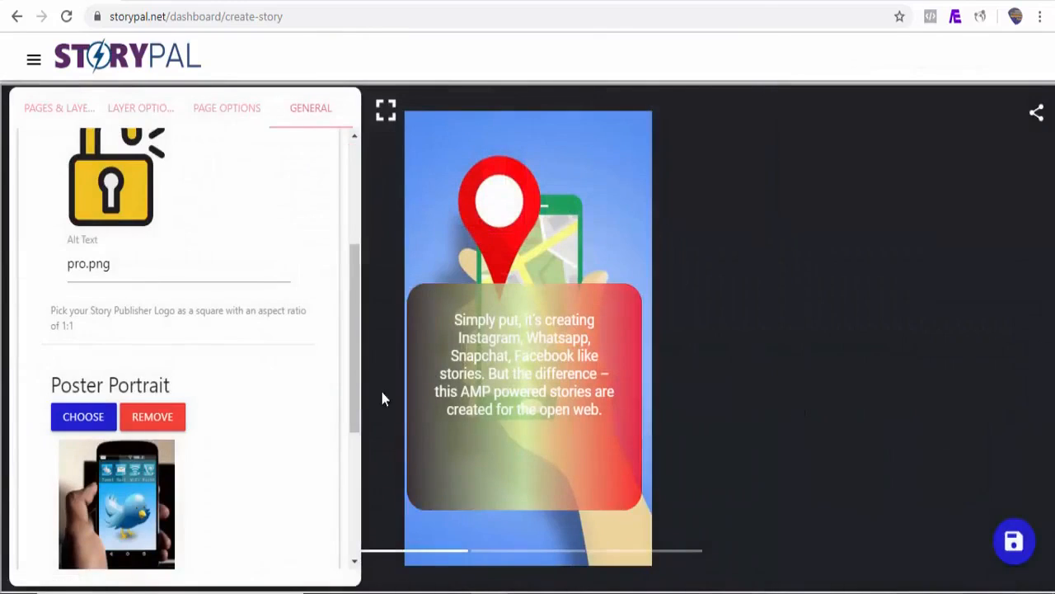
Save the finished story and open its published version from the list of all stories
{"action": "left_click", "coordinate": [1020, 549]}
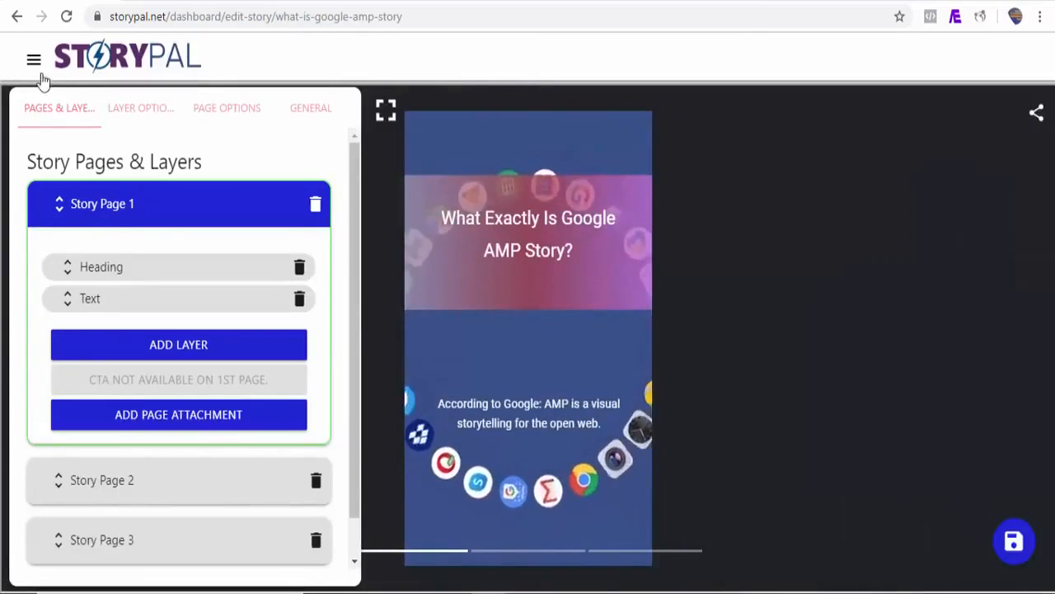
{"action": "left_click", "coordinate": [34, 63]}
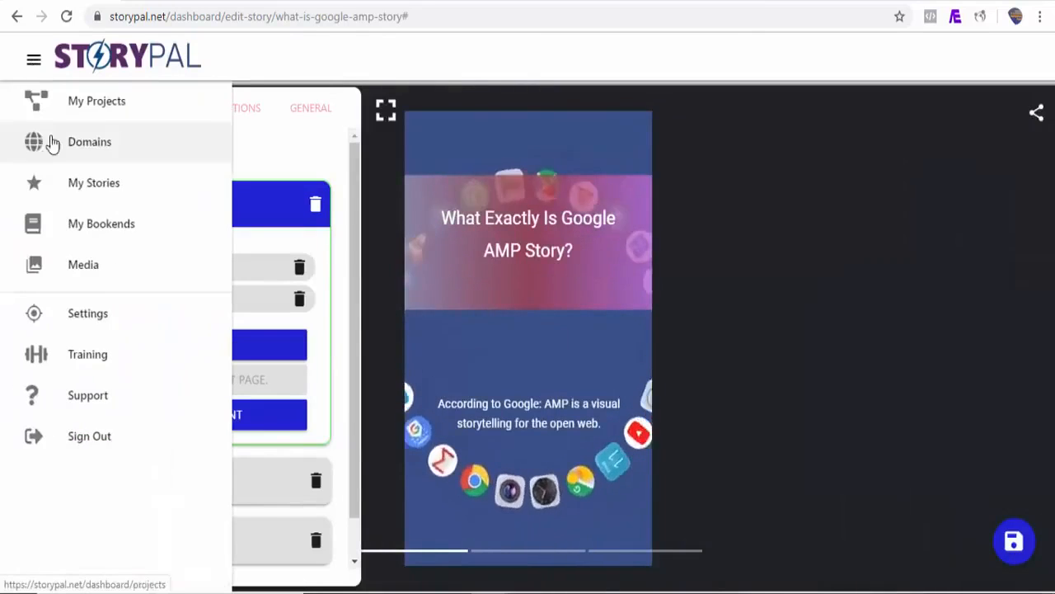
{"action": "left_click", "coordinate": [97, 197]}
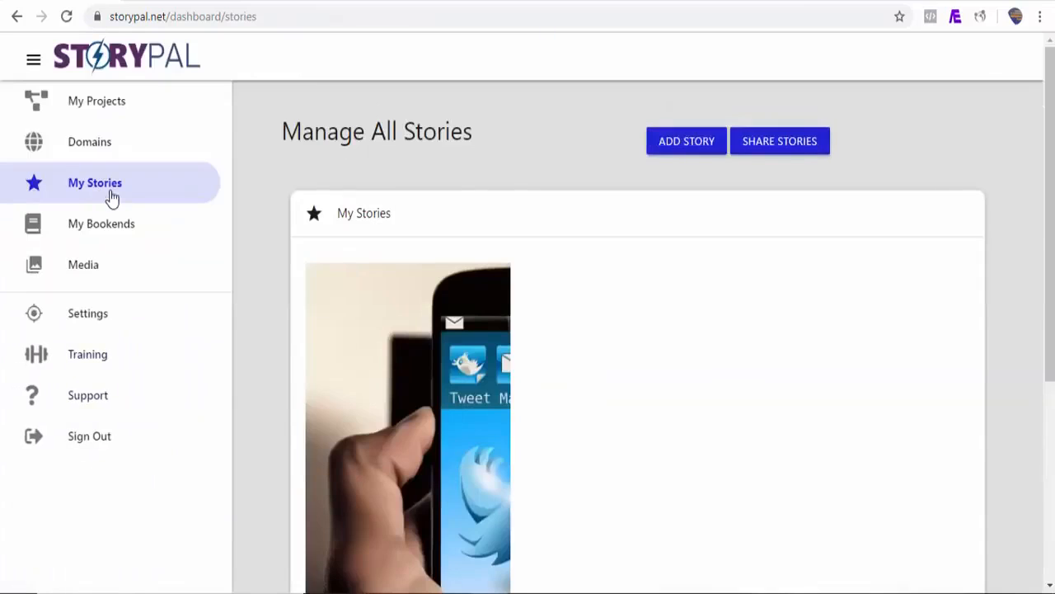
{"action": "scroll", "coordinate": [355, 493], "scroll_direction": "down", "scroll_amount": 2}
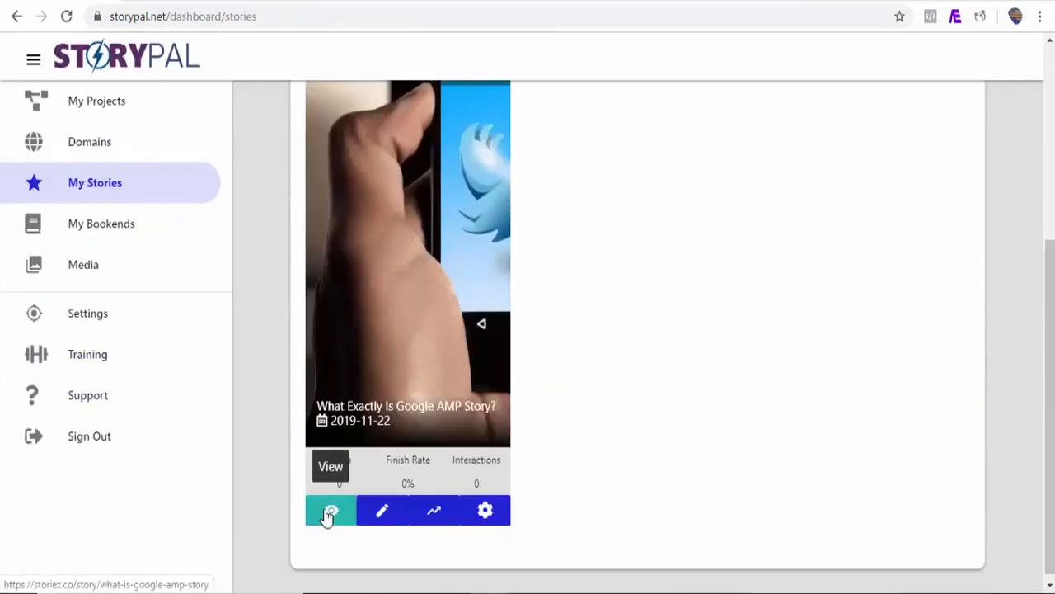
{"action": "left_click", "coordinate": [330, 511]}
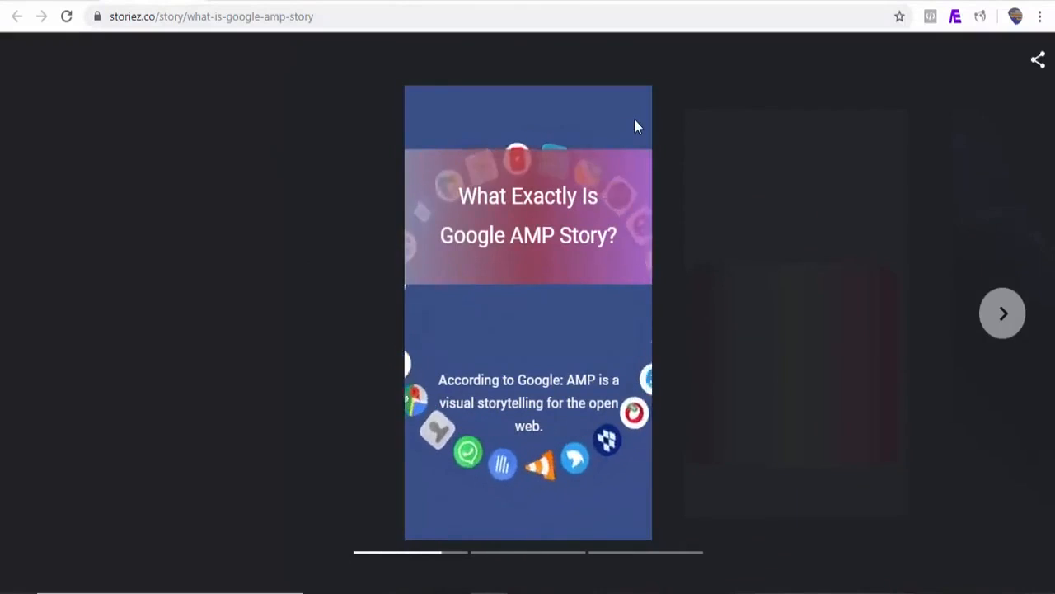
Page through all three pages of the published story and replay it
{"action": "left_click", "coordinate": [1005, 313]}
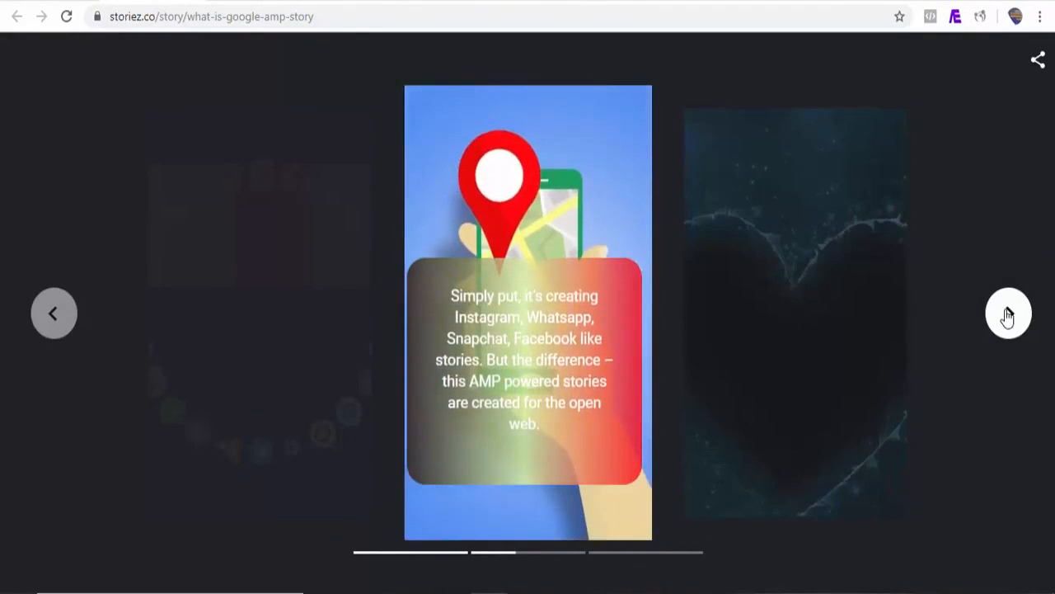
{"action": "left_click", "coordinate": [1014, 316]}
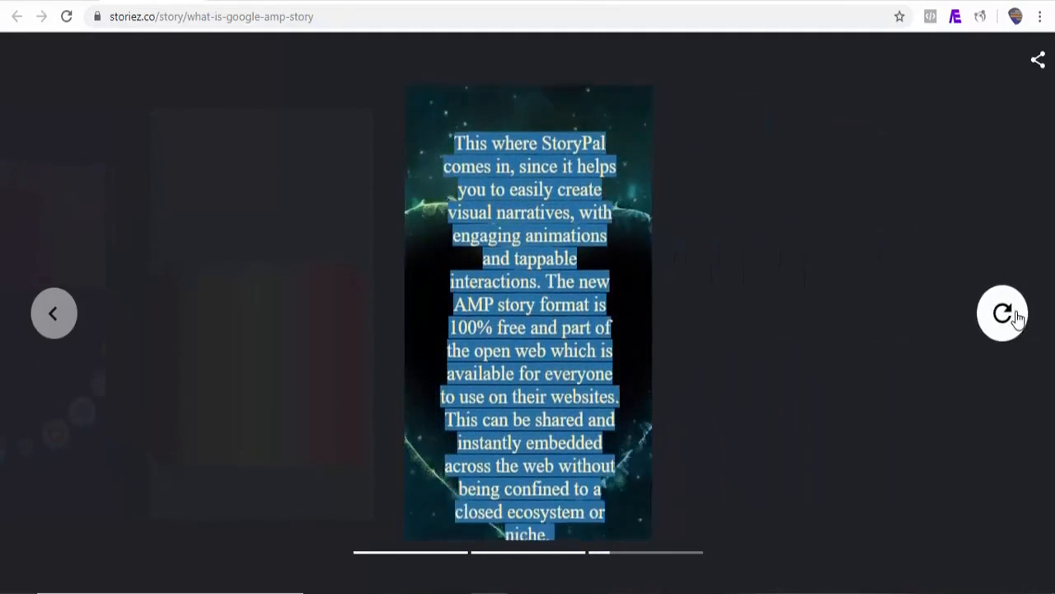
{"action": "left_click", "coordinate": [1004, 314]}
{"action": "left_click", "coordinate": [1006, 314]}
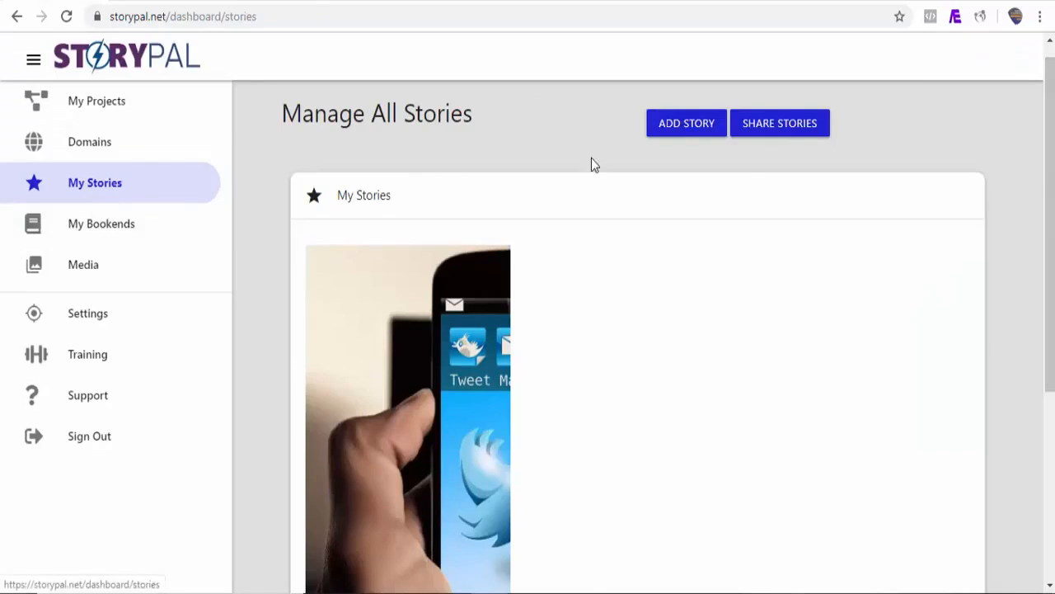
Start a new story from a website source and copy the URL of Vanity Fair's article "Inside the Fall of WeWork"
{"action": "left_click", "coordinate": [679, 123]}
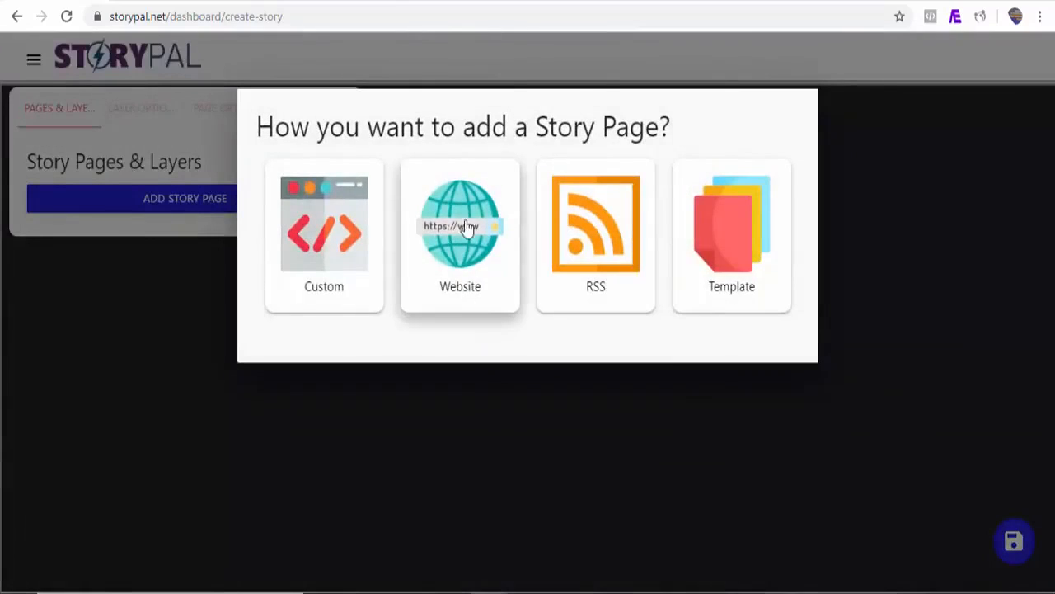
{"action": "left_click", "coordinate": [459, 251]}
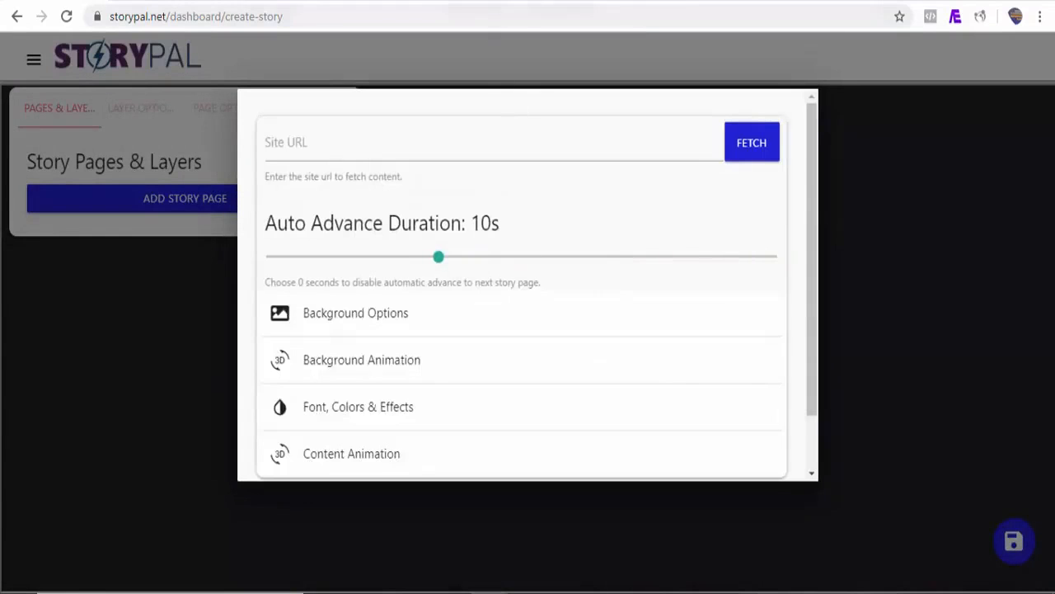
{"action": "left_click", "coordinate": [577, 2]}
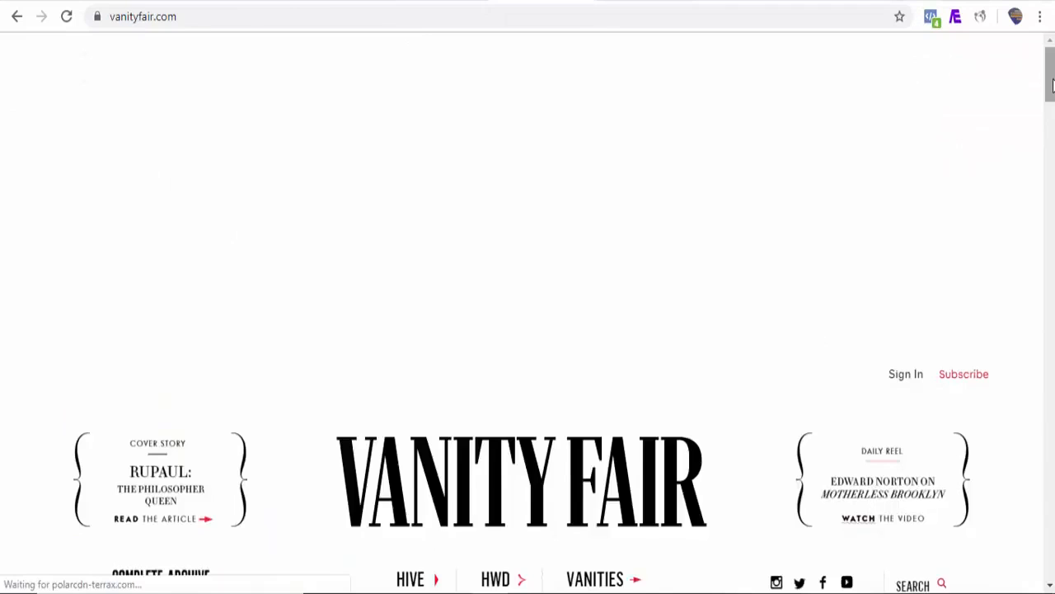
{"action": "scroll", "coordinate": [1052, 85], "scroll_direction": "down", "scroll_amount": 6}
{"action": "left_click", "coordinate": [902, 236]}
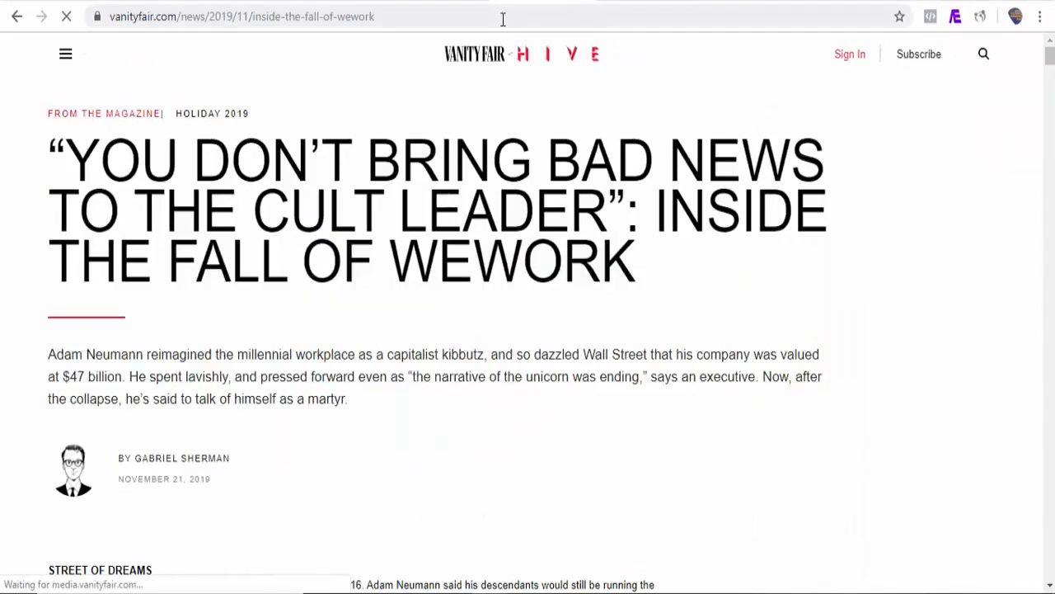
{"action": "left_click", "coordinate": [394, 21]}
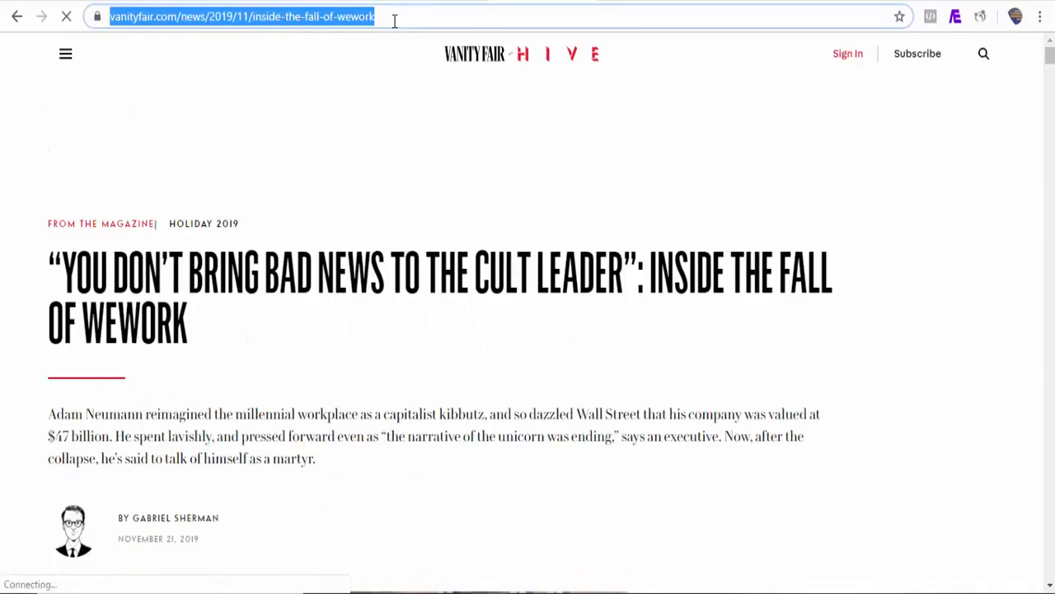
{"action": "right_click", "coordinate": [394, 22]}
{"action": "left_click", "coordinate": [427, 115]}
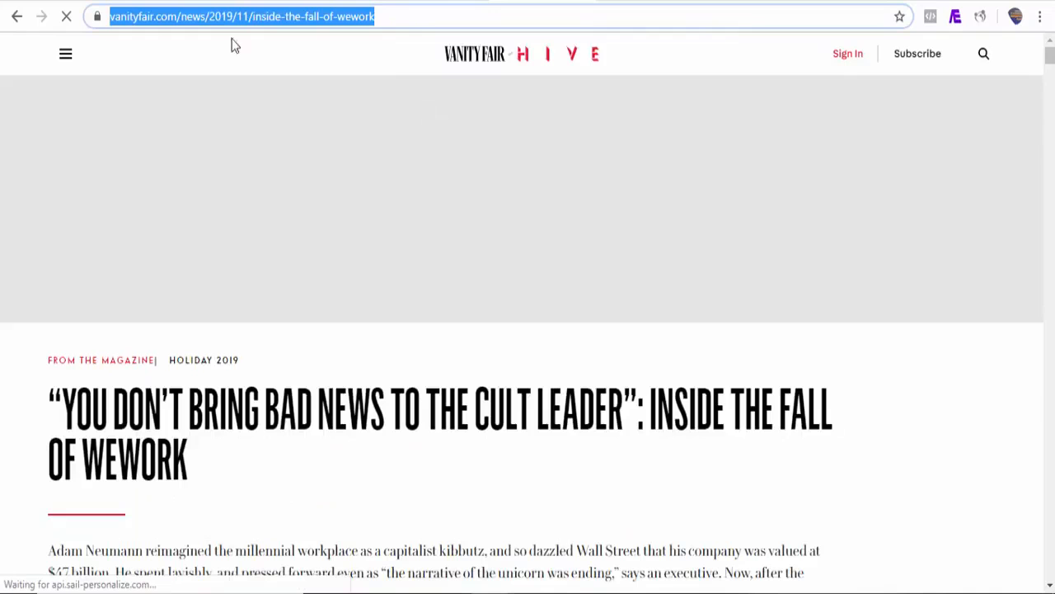
{"action": "left_click", "coordinate": [62, 2]}
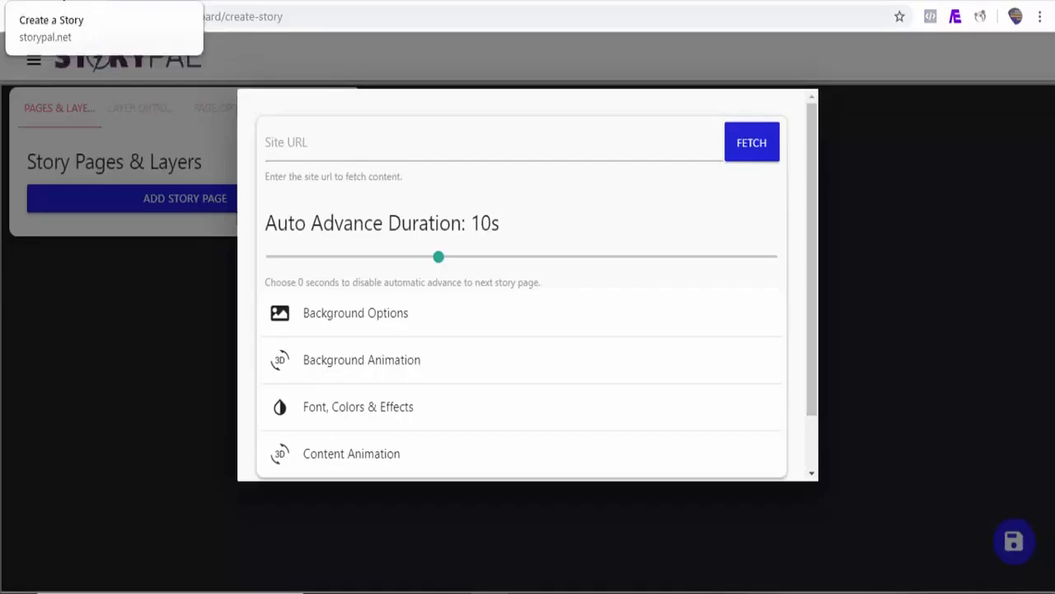
{"action": "left_click", "coordinate": [352, 145]}
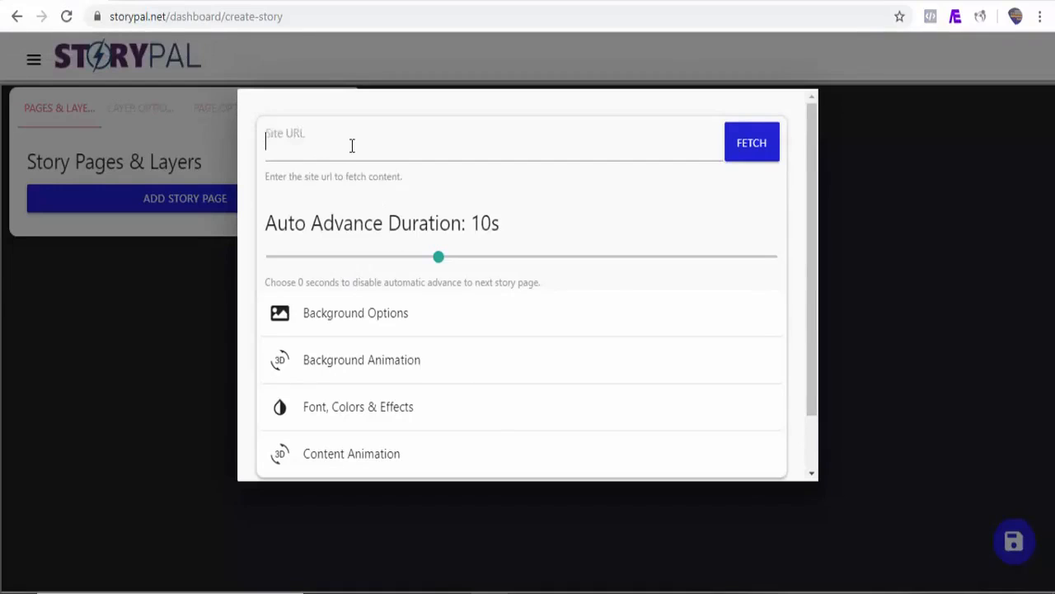
{"action": "key", "text": "ctrl+v"}
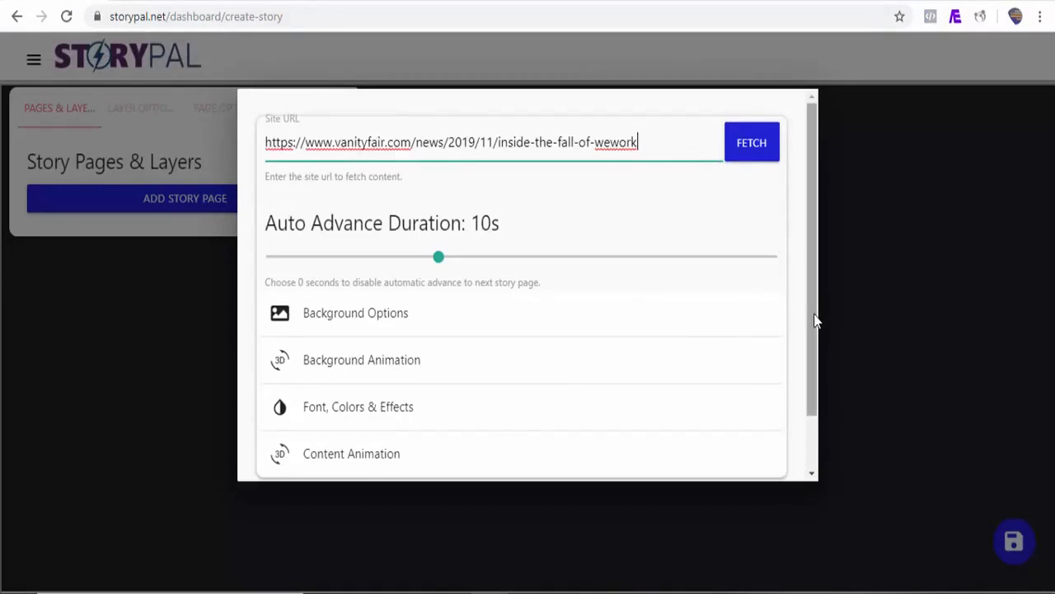
Set the background animation of the website-sourced pages to Drop
{"action": "left_click_drag", "start_coordinate": [814, 318], "coordinate": [814, 357]}
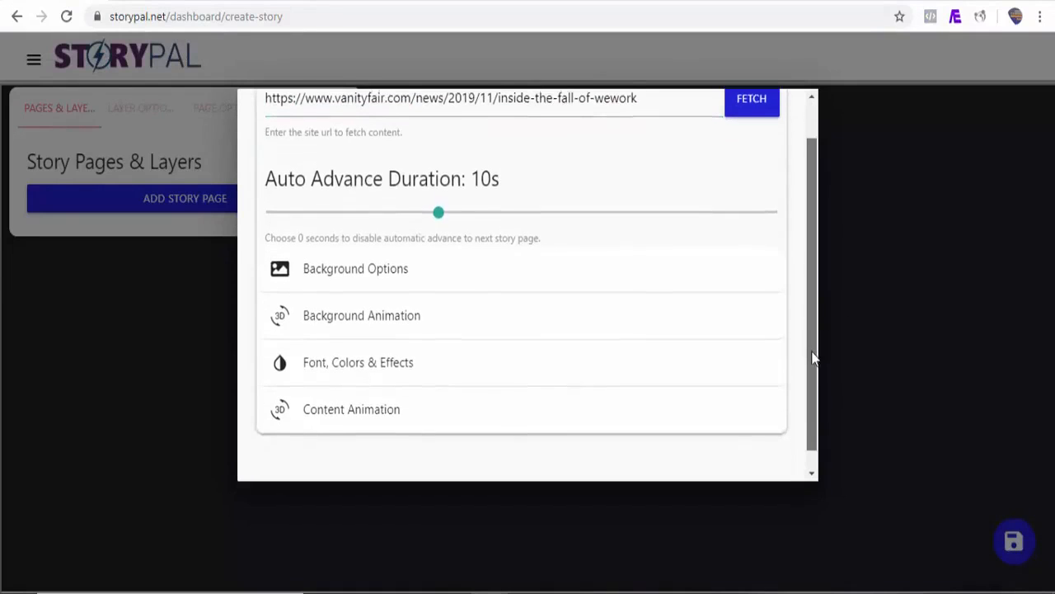
{"action": "left_click", "coordinate": [393, 267]}
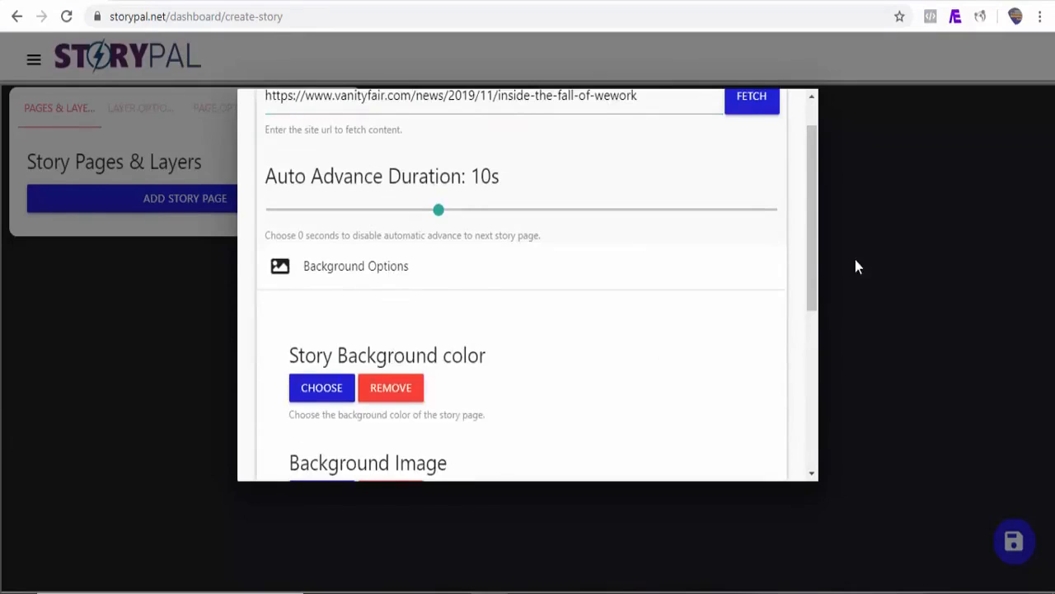
{"action": "left_click", "coordinate": [381, 268]}
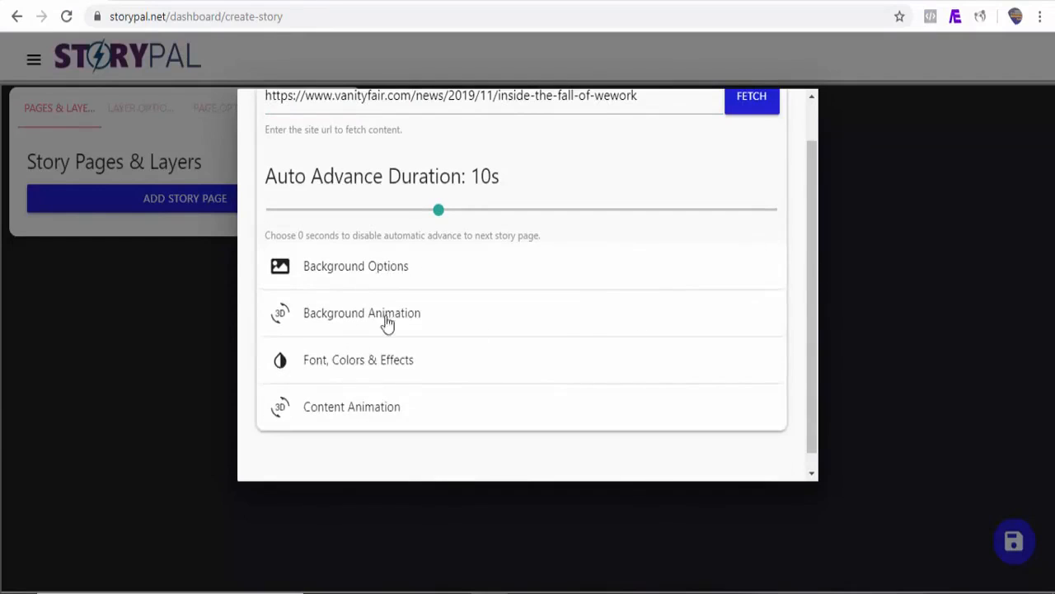
{"action": "left_click", "coordinate": [367, 314]}
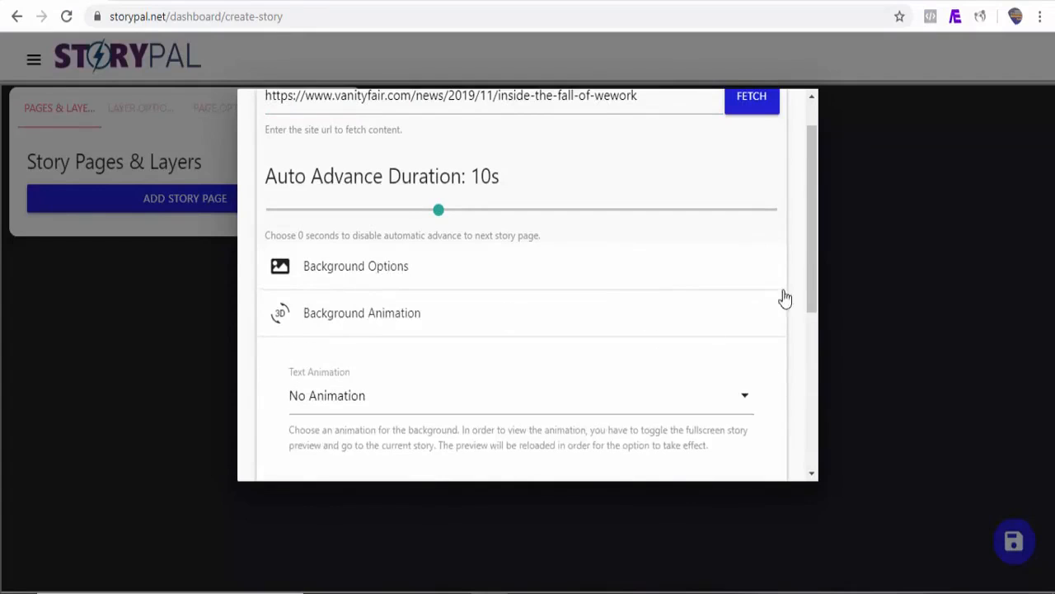
{"action": "left_click_drag", "start_coordinate": [817, 278], "coordinate": [817, 321]}
{"action": "left_click", "coordinate": [665, 314]}
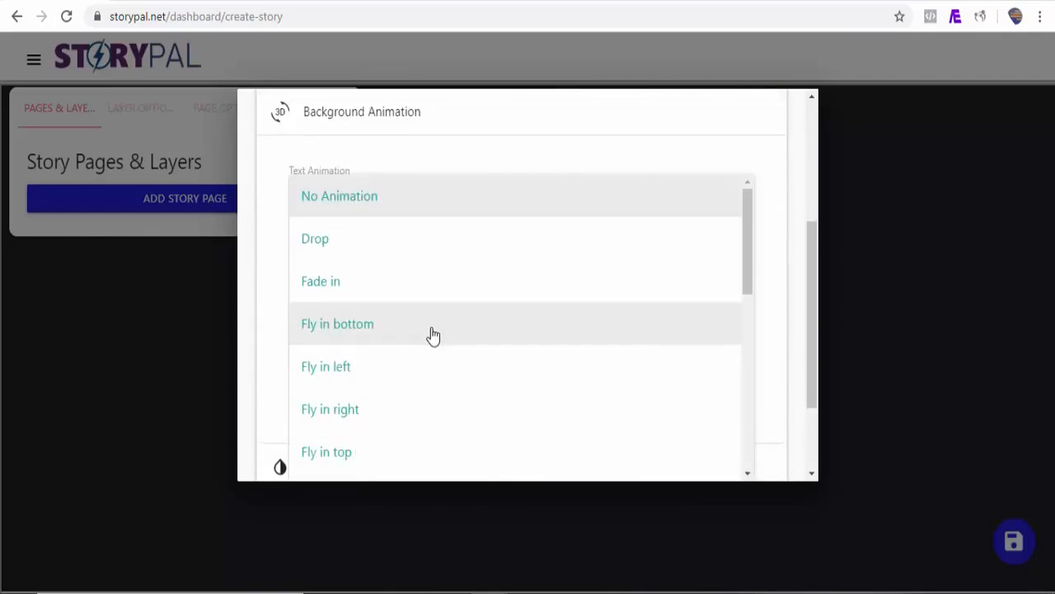
{"action": "left_click", "coordinate": [344, 252]}
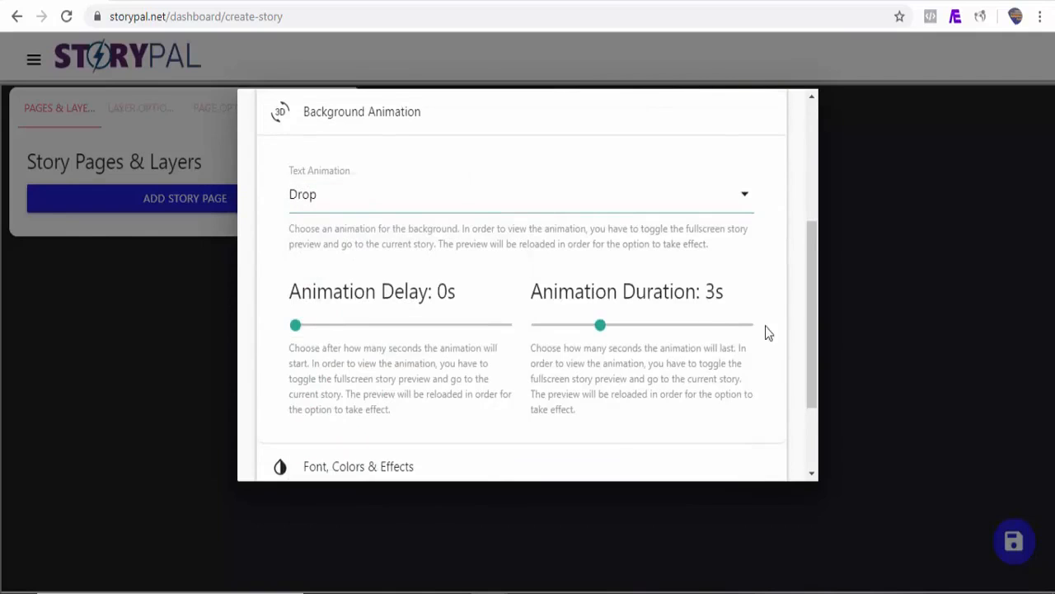
Set the content animation of the fetched text to Fly in right with a 1.1 s delay
{"action": "left_click_drag", "start_coordinate": [812, 286], "coordinate": [814, 360]}
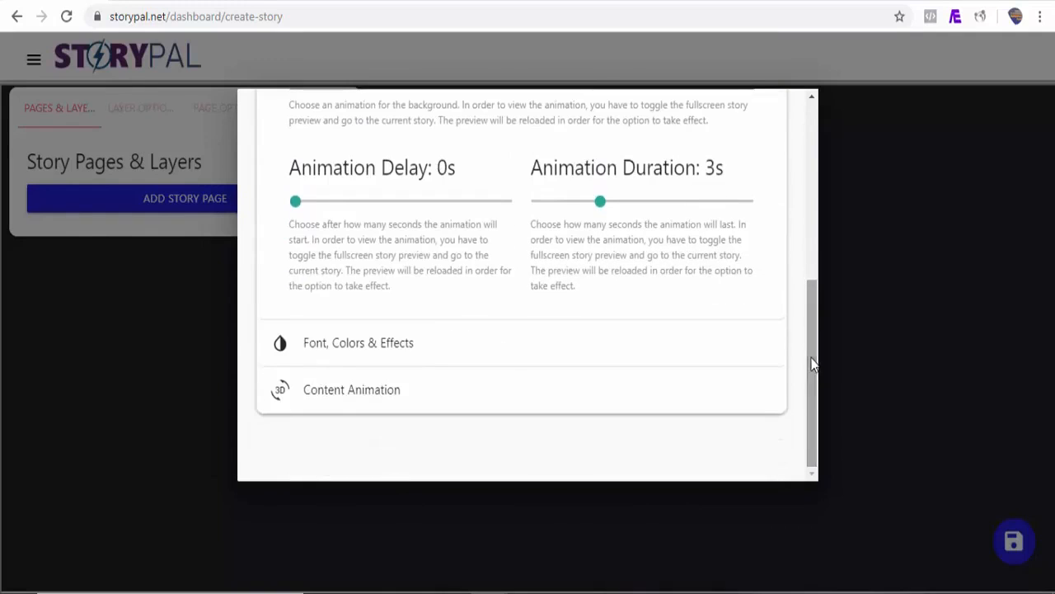
{"action": "left_click", "coordinate": [400, 350]}
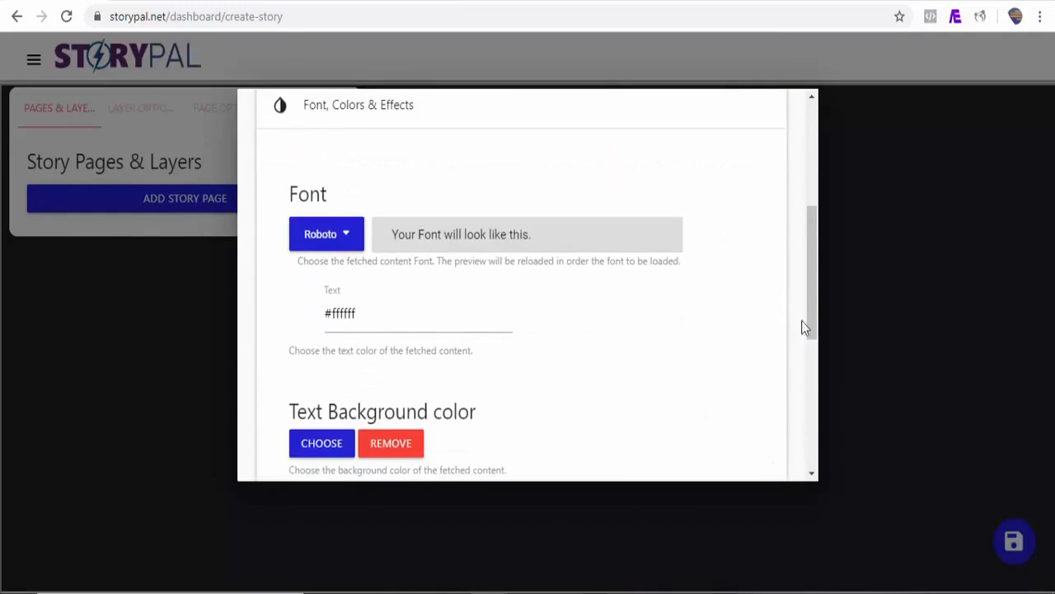
{"action": "left_click_drag", "start_coordinate": [812, 327], "coordinate": [812, 443]}
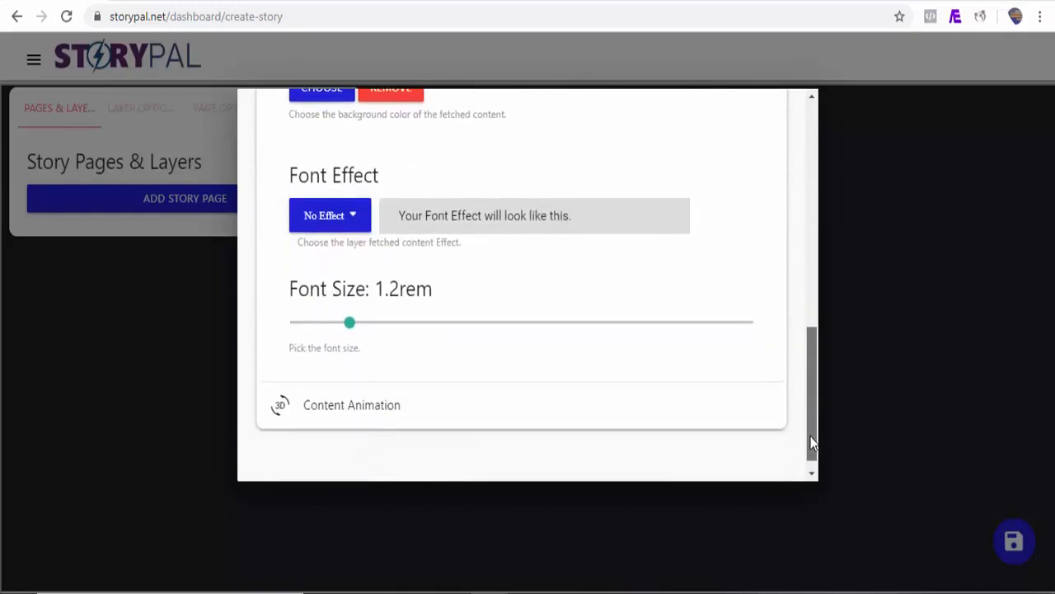
{"action": "left_click", "coordinate": [361, 408]}
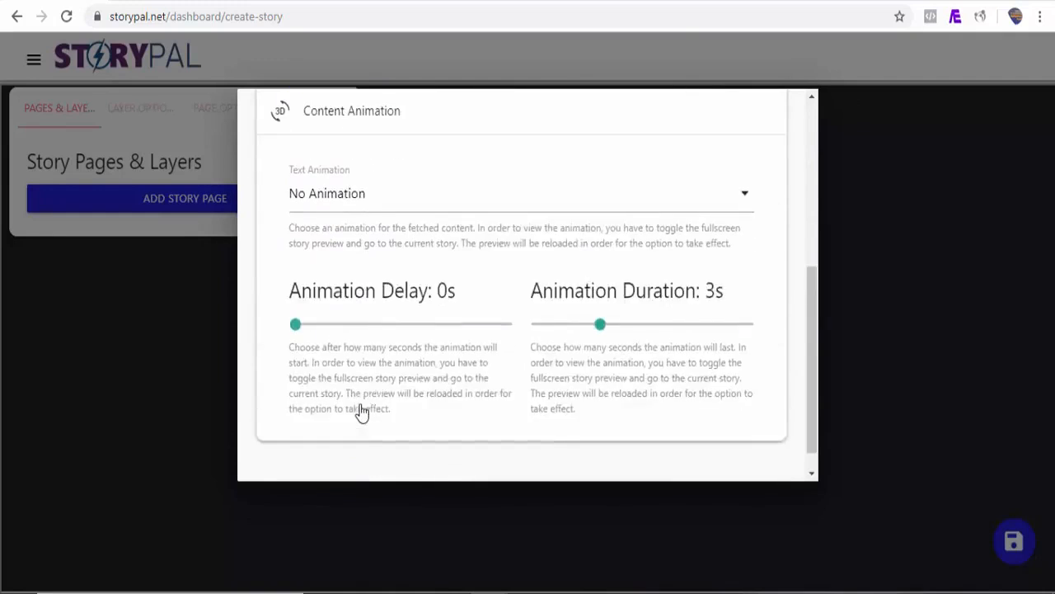
{"action": "left_click_drag", "start_coordinate": [295, 325], "coordinate": [318, 325]}
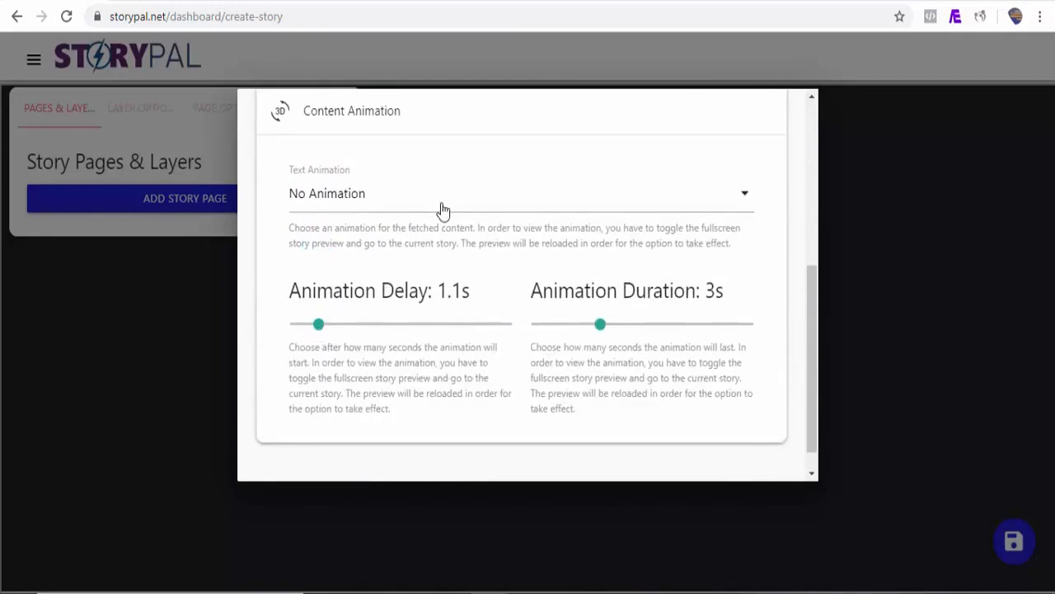
{"action": "scroll", "coordinate": [443, 209], "scroll_direction": "down", "scroll_amount": 1}
{"action": "left_click", "coordinate": [416, 173]}
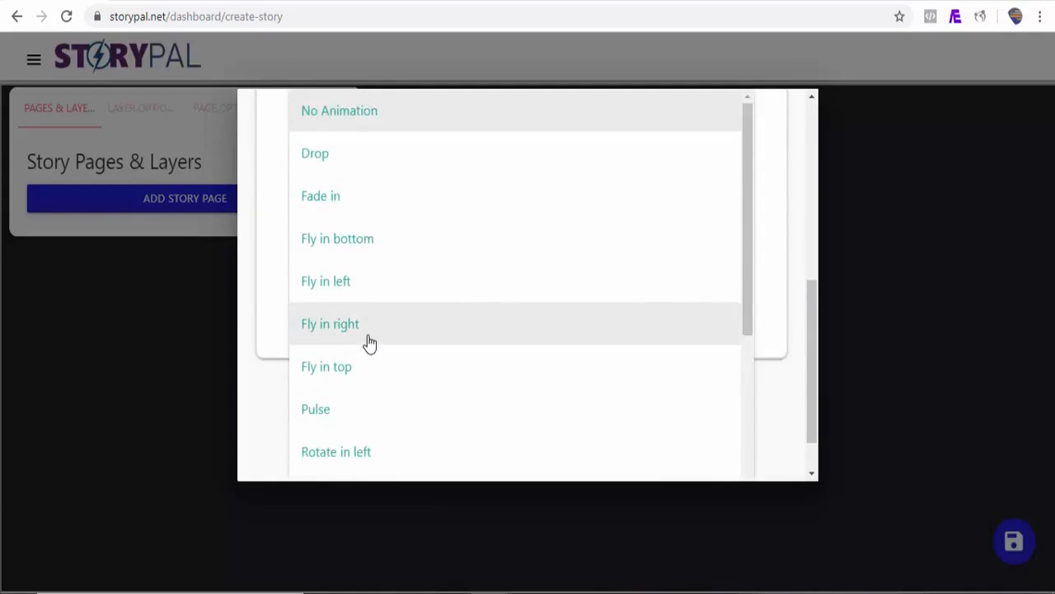
{"action": "left_click", "coordinate": [370, 344]}
Fetch the website's content and decline automatic story creation so that headings and paragraphs can be added manually
{"action": "left_click_drag", "start_coordinate": [807, 389], "coordinate": [800, 160]}
{"action": "left_click", "coordinate": [758, 147]}
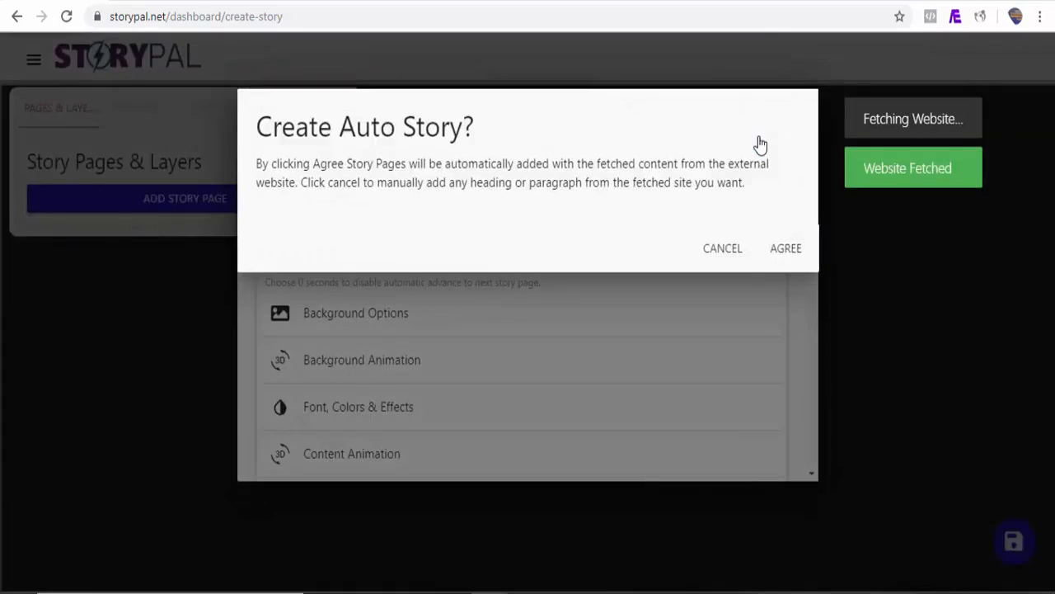
{"action": "left_click", "coordinate": [722, 256]}
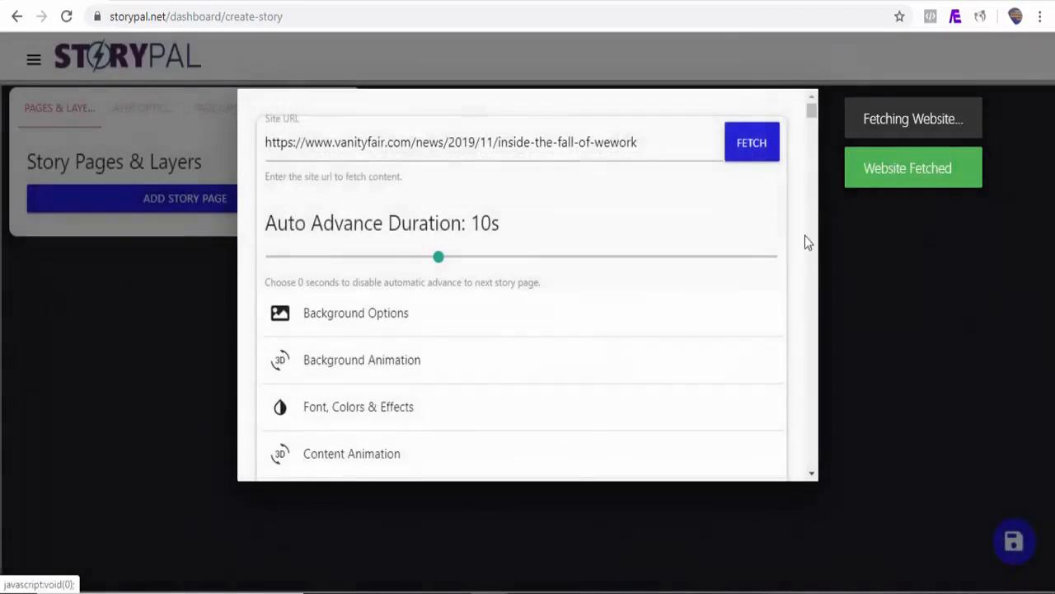
Add the fetched article's heading, first two paragraphs and the "For an embattled CEO" paragraph as story pages, and close the fetched content
{"action": "left_click_drag", "start_coordinate": [811, 113], "coordinate": [811, 135]}
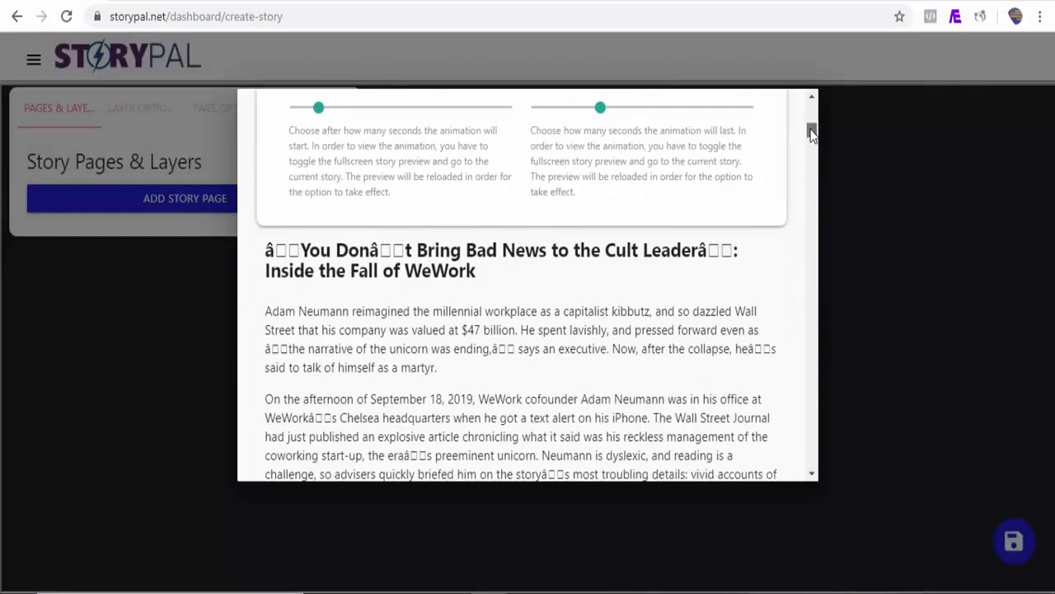
{"action": "scroll", "coordinate": [811, 134], "scroll_direction": "down", "scroll_amount": 1}
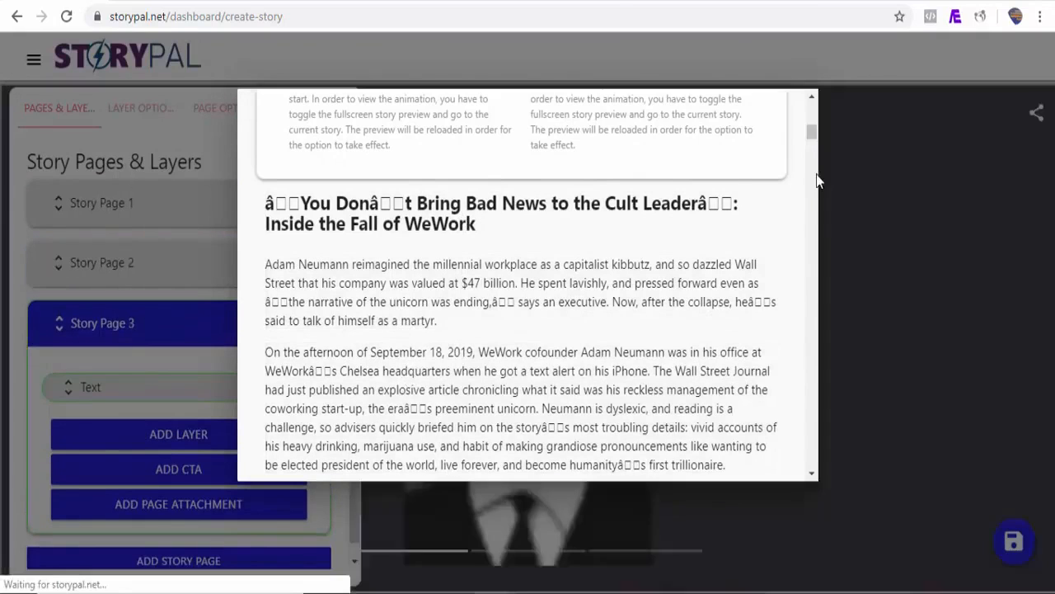
{"action": "scroll", "coordinate": [812, 136], "scroll_direction": "up", "scroll_amount": 4}
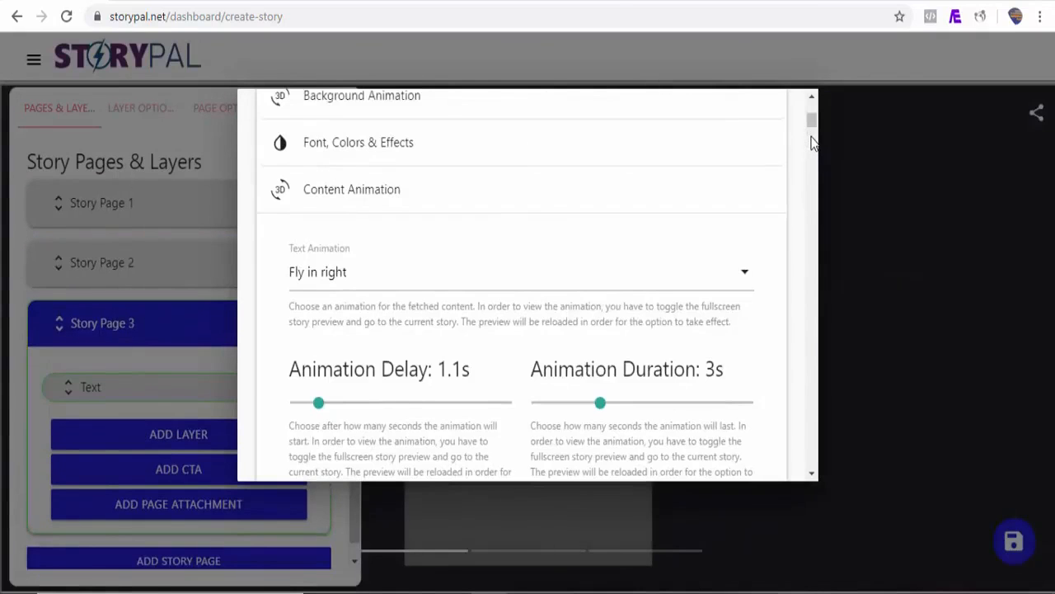
{"action": "left_click_drag", "start_coordinate": [812, 128], "coordinate": [809, 155]}
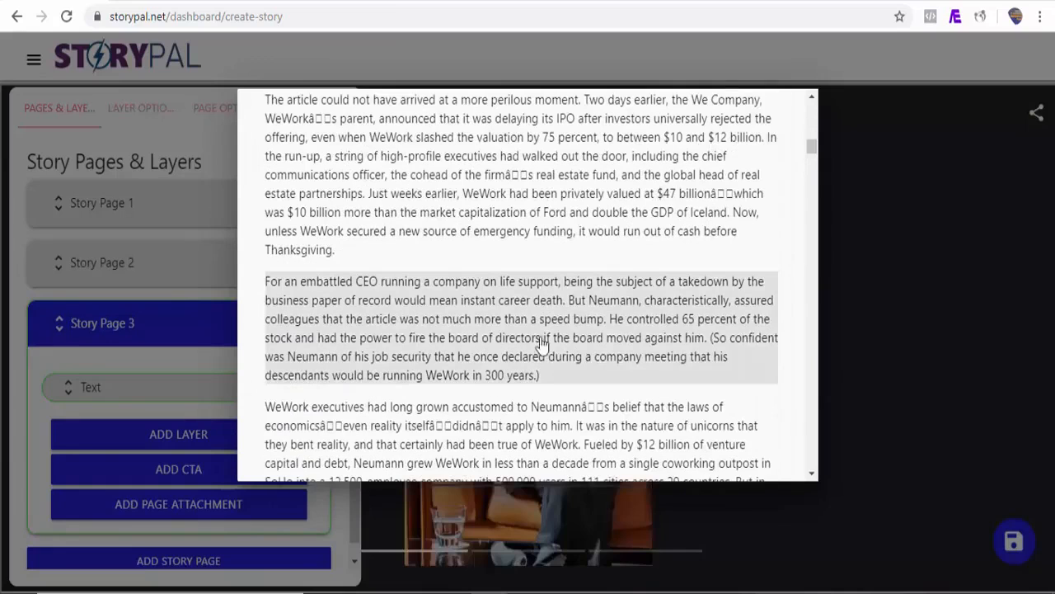
{"action": "left_click", "coordinate": [495, 346]}
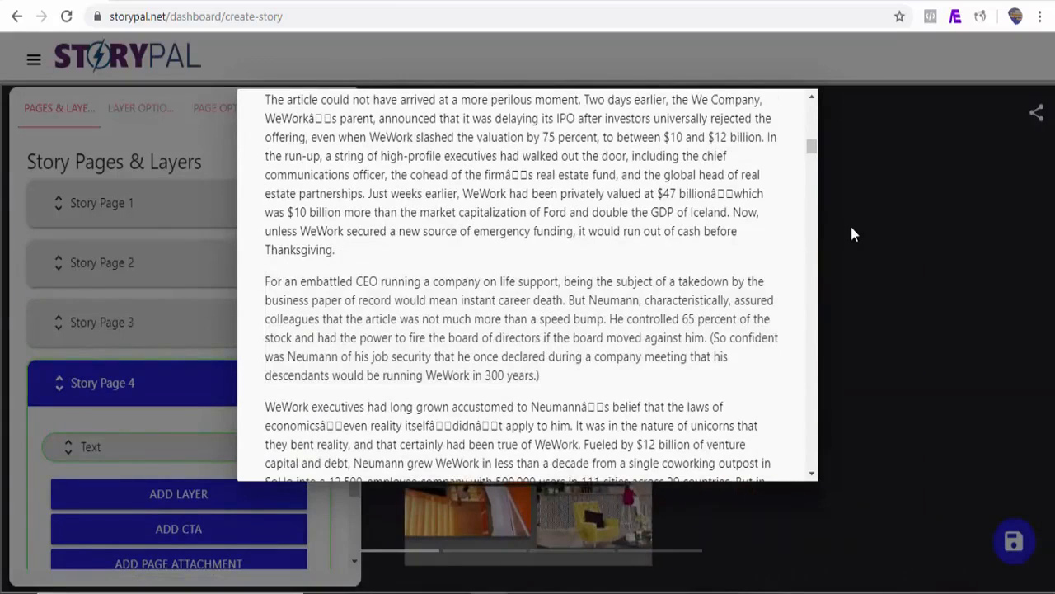
{"action": "left_click", "coordinate": [850, 223]}
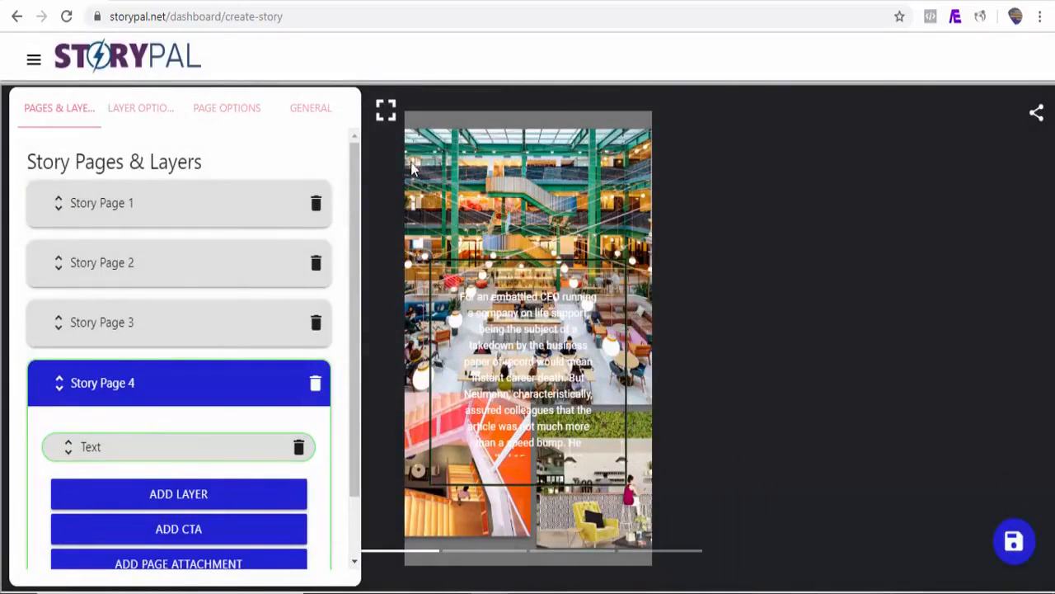
Preview all four pages of the WeWork story in fullscreen, and return to the editor
{"action": "left_click", "coordinate": [387, 114]}
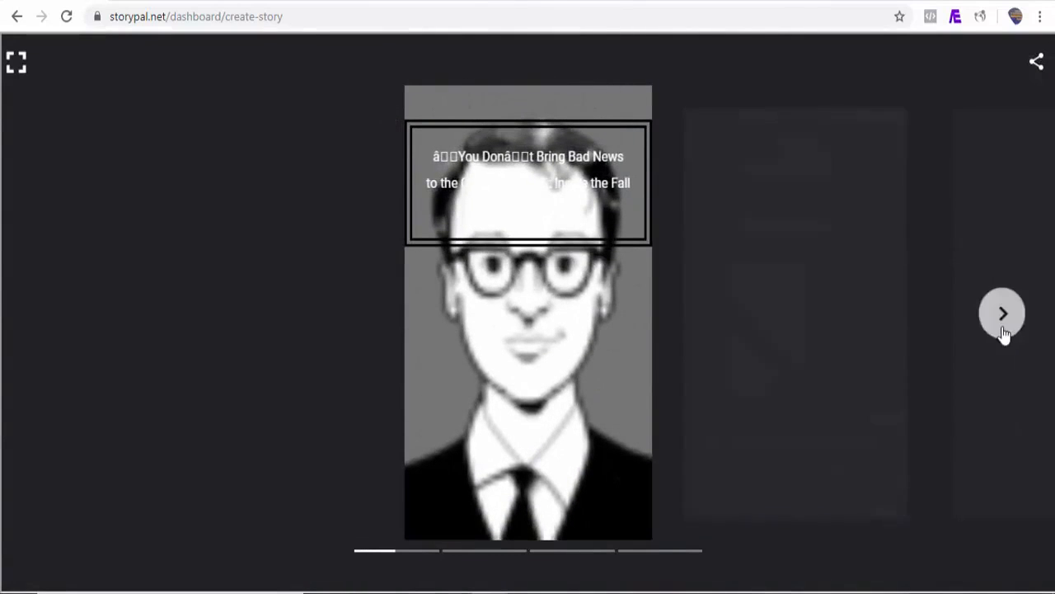
{"action": "left_click", "coordinate": [1004, 329]}
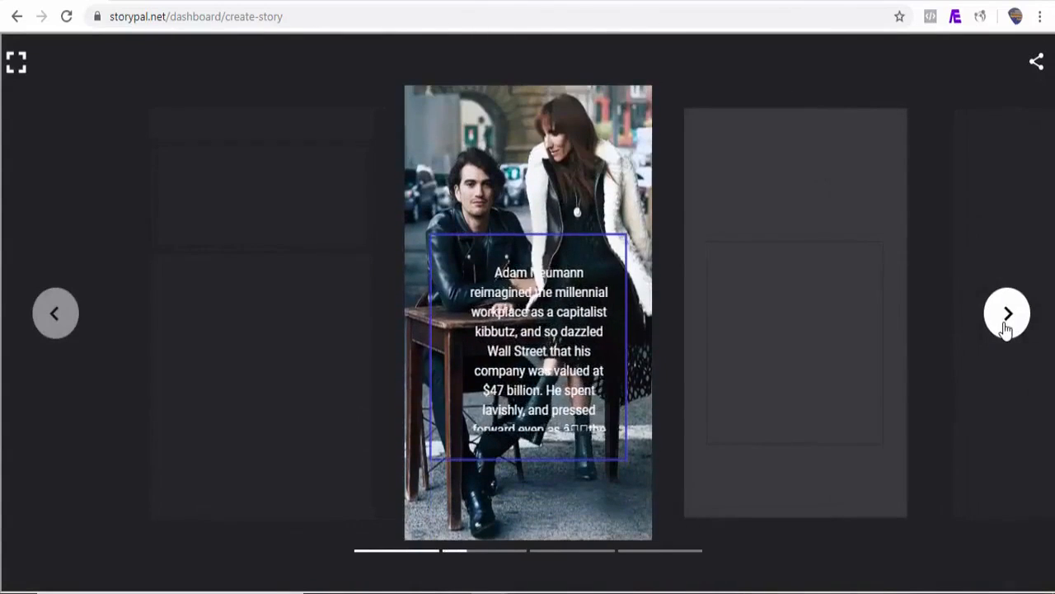
{"action": "left_click", "coordinate": [1004, 328]}
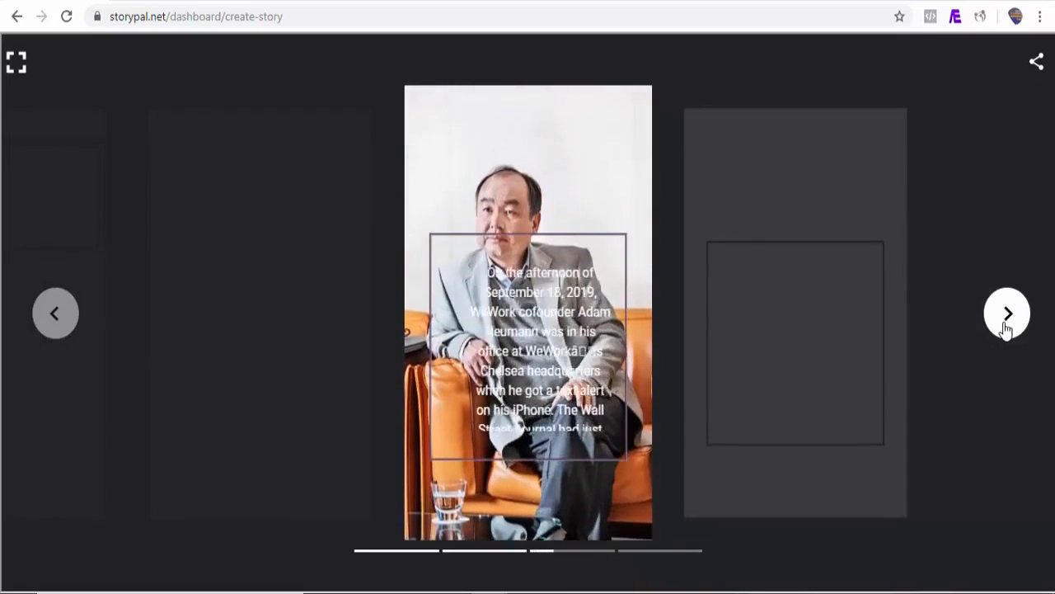
{"action": "left_click", "coordinate": [1004, 329]}
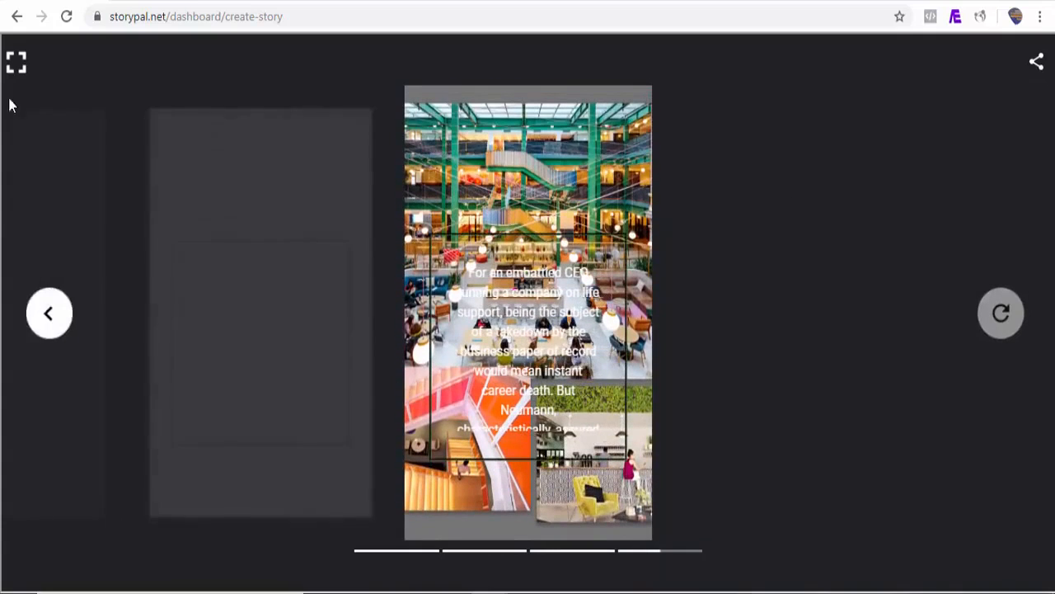
{"action": "left_click", "coordinate": [16, 66]}
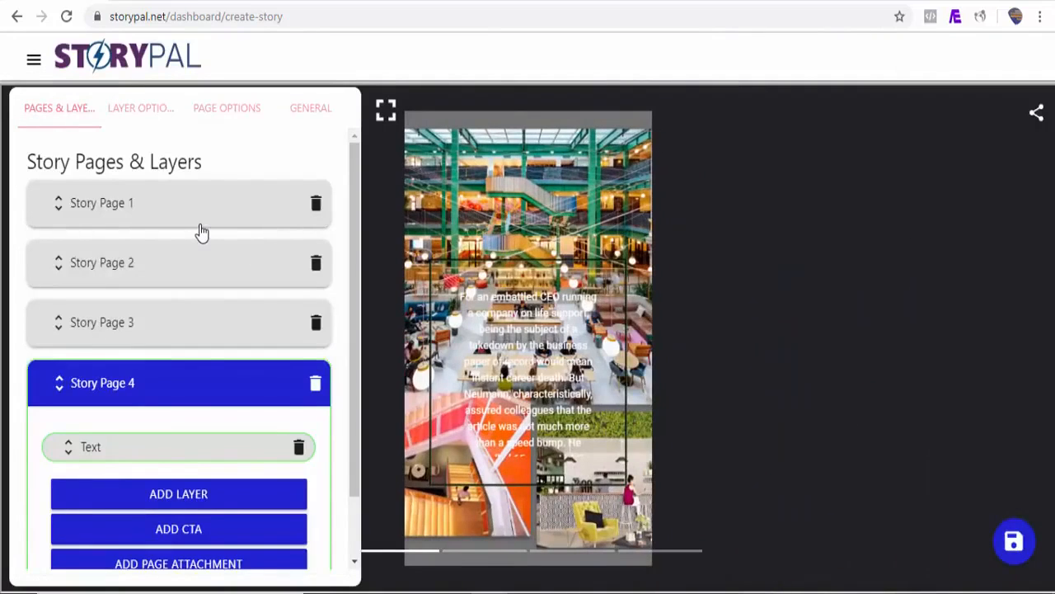
Open Story Page 1 and review the four restyled pages in a fullscreen preview from the first to the last
{"action": "left_click", "coordinate": [200, 226]}
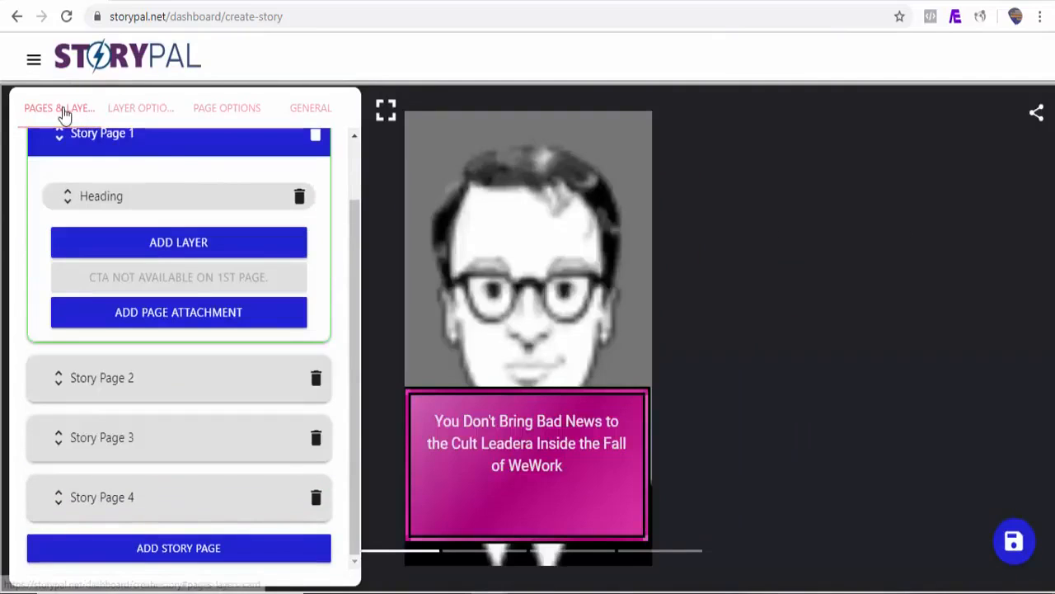
{"action": "left_click", "coordinate": [385, 110]}
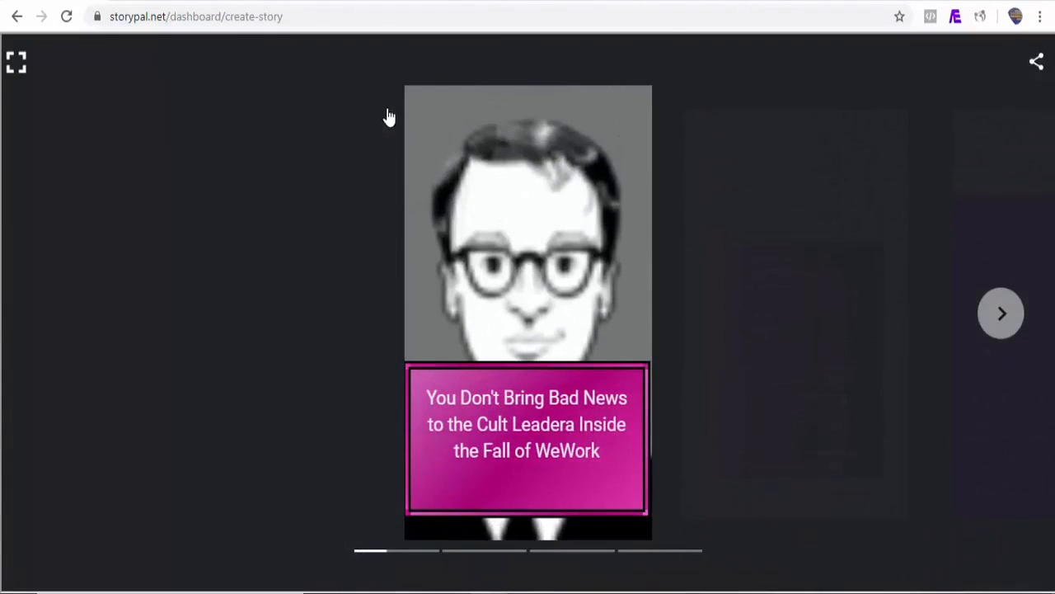
{"action": "left_click", "coordinate": [1021, 327]}
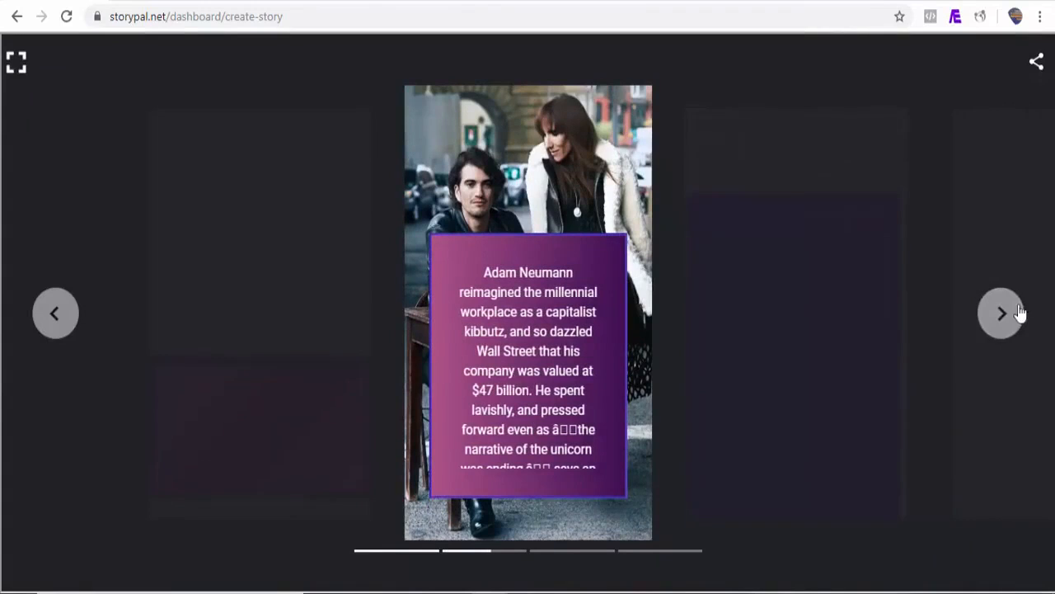
{"action": "left_click", "coordinate": [1009, 317]}
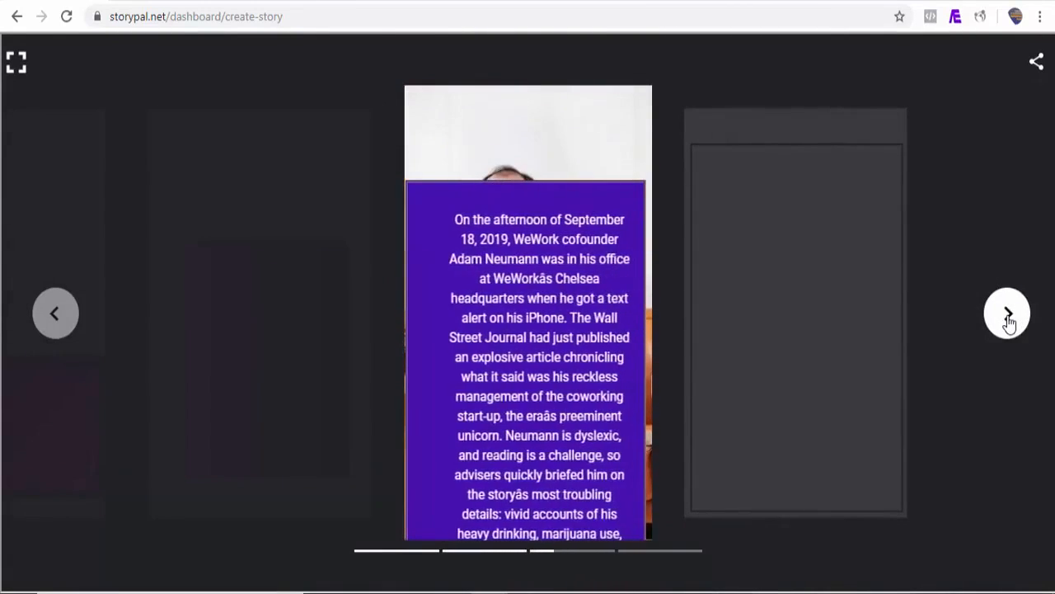
{"action": "left_click", "coordinate": [1009, 320]}
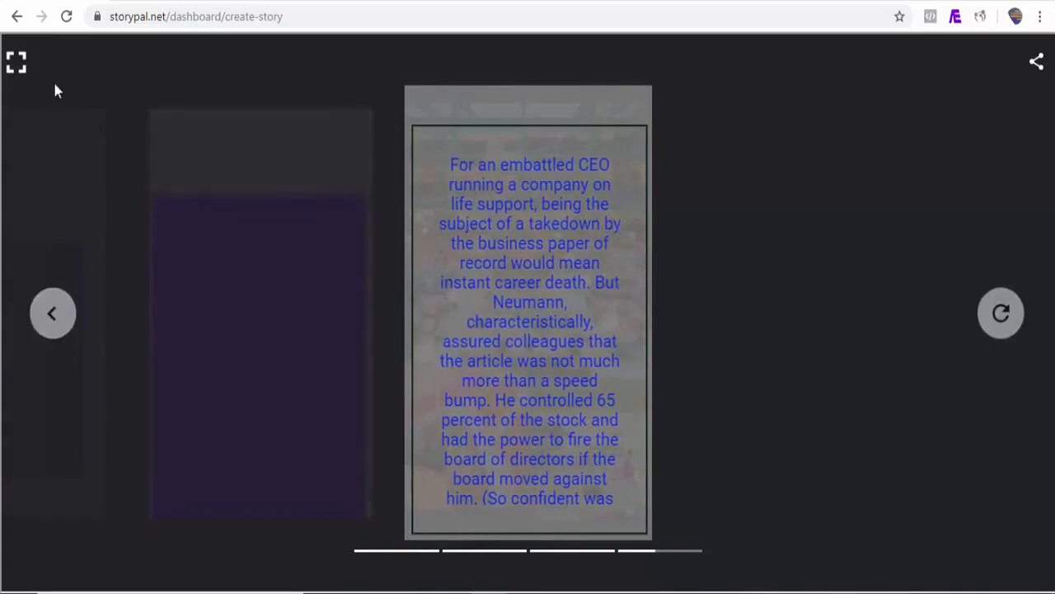
{"action": "left_click", "coordinate": [17, 62]}
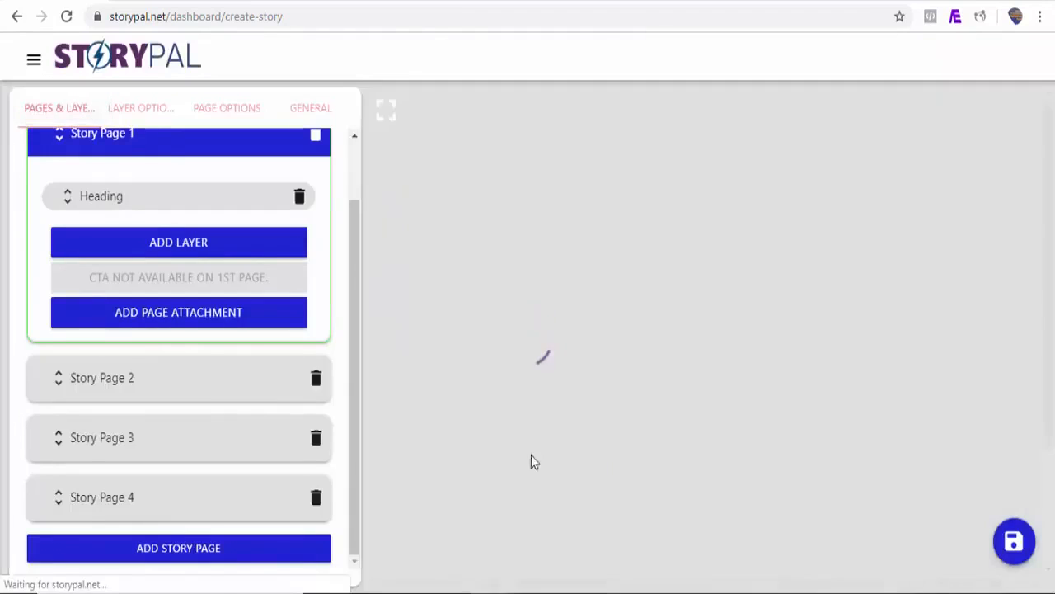
Complete the WeWork story's general information and save the story under the address ending in bring
{"action": "left_click", "coordinate": [317, 110]}
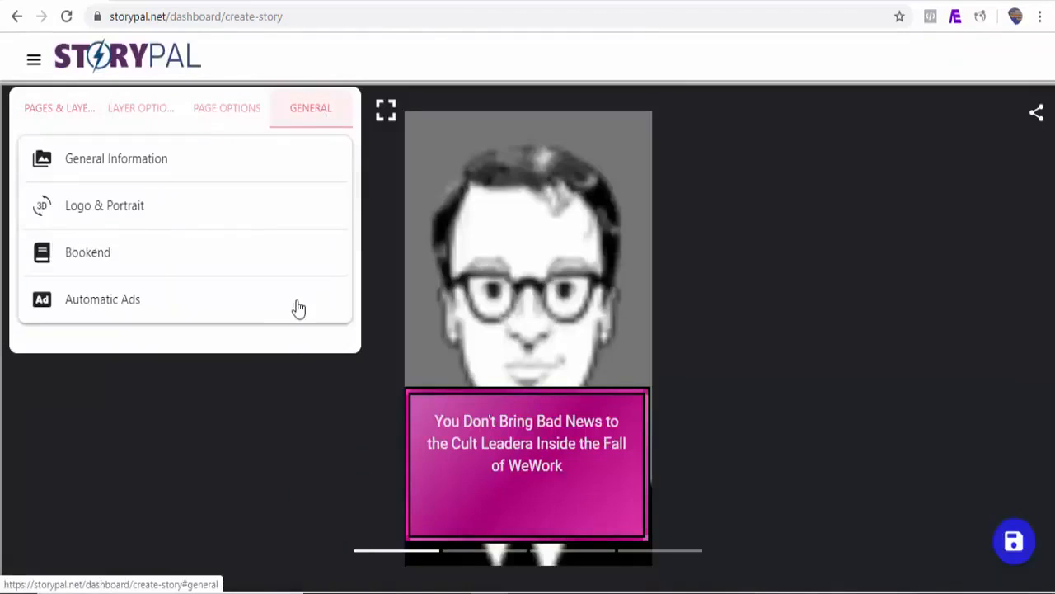
{"action": "left_click", "coordinate": [142, 170]}
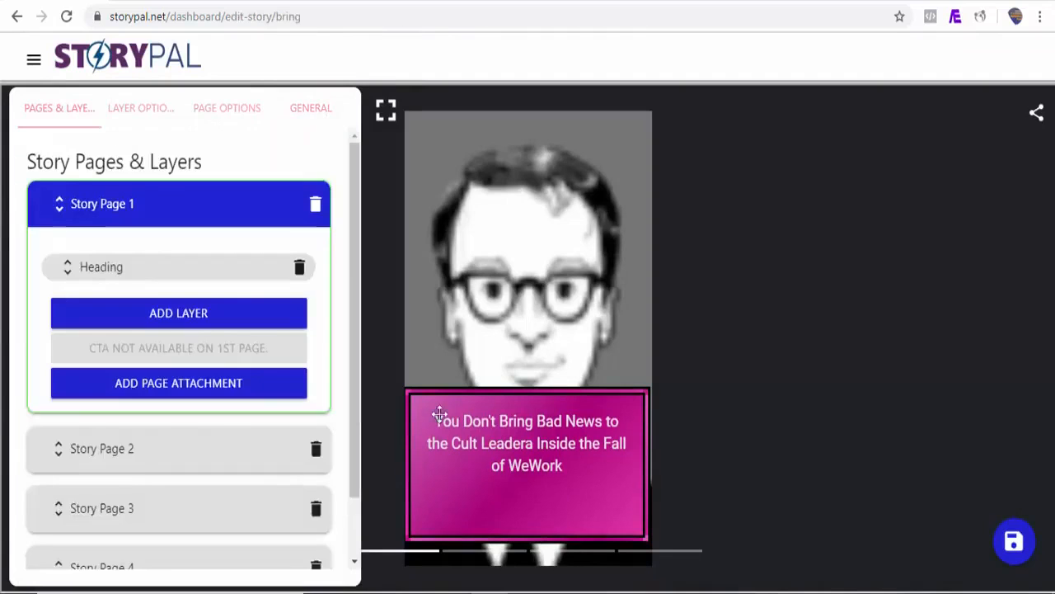
Go to the list of all stories and start a new story with RSS as its page source
{"action": "left_click", "coordinate": [34, 59]}
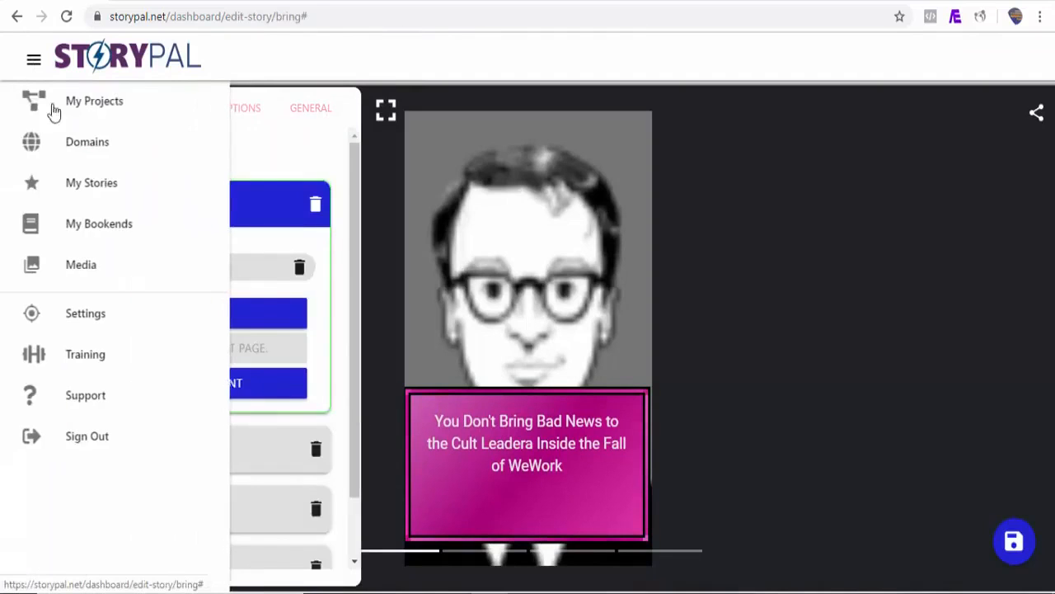
{"action": "left_click", "coordinate": [102, 193]}
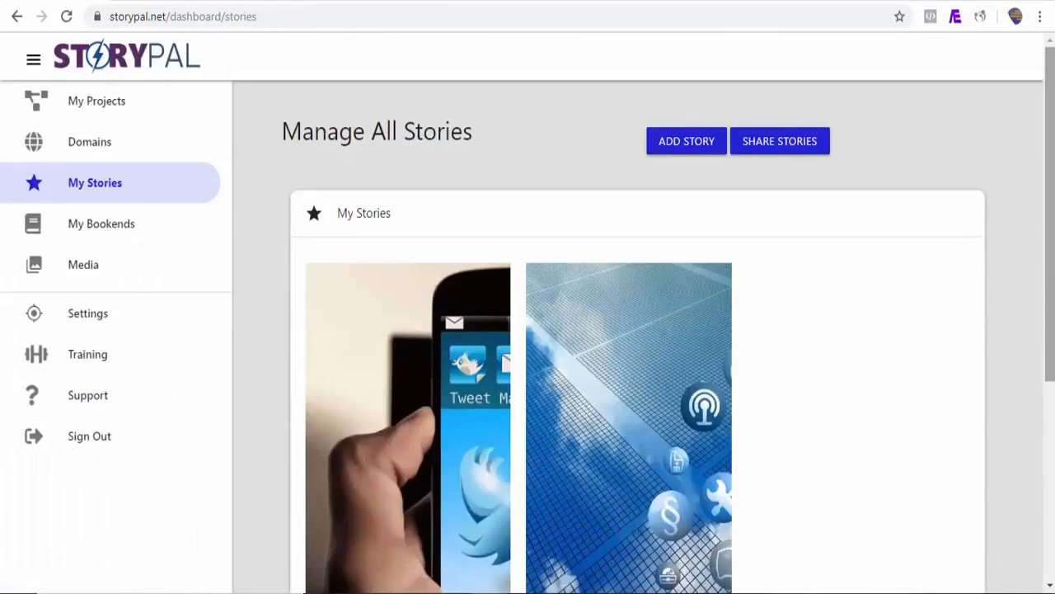
{"action": "scroll", "coordinate": [973, 234], "scroll_direction": "down", "scroll_amount": 2}
{"action": "scroll", "coordinate": [902, 183], "scroll_direction": "down", "scroll_amount": 2}
{"action": "scroll", "coordinate": [903, 183], "scroll_direction": "up", "scroll_amount": 4}
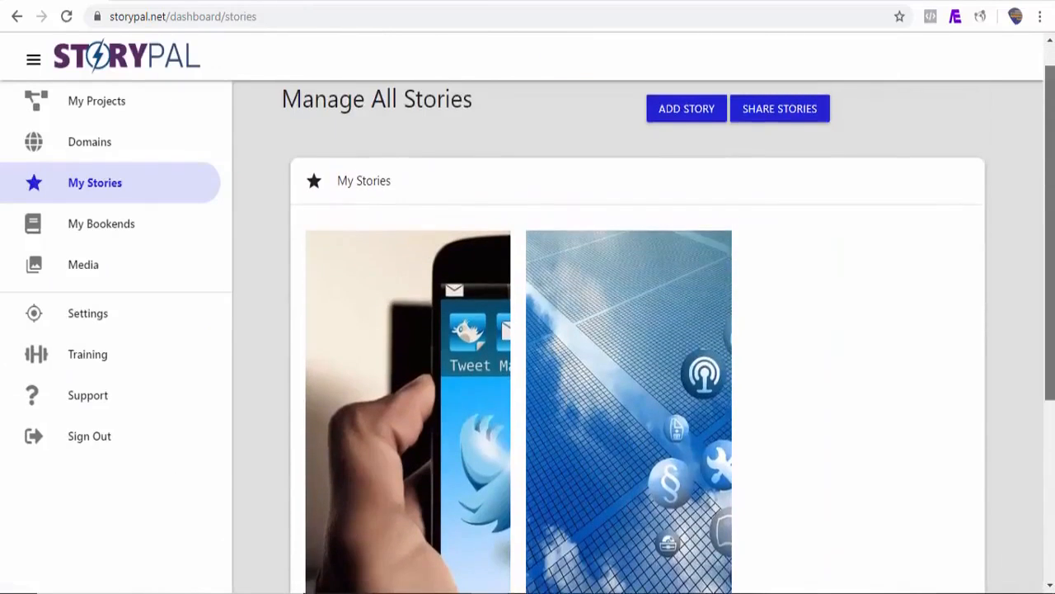
{"action": "left_click", "coordinate": [703, 151]}
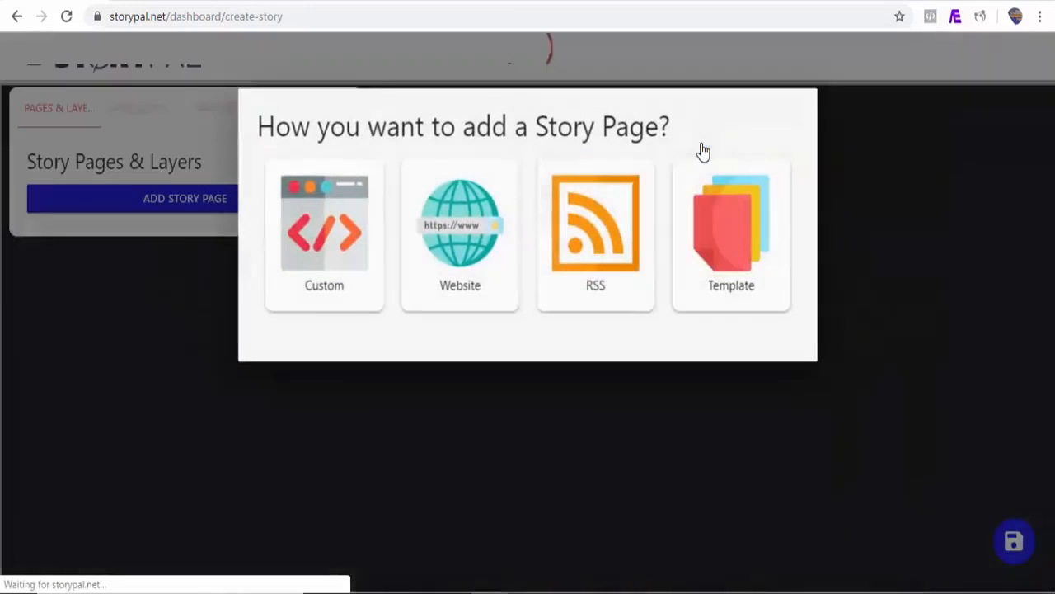
{"action": "left_click", "coordinate": [610, 238]}
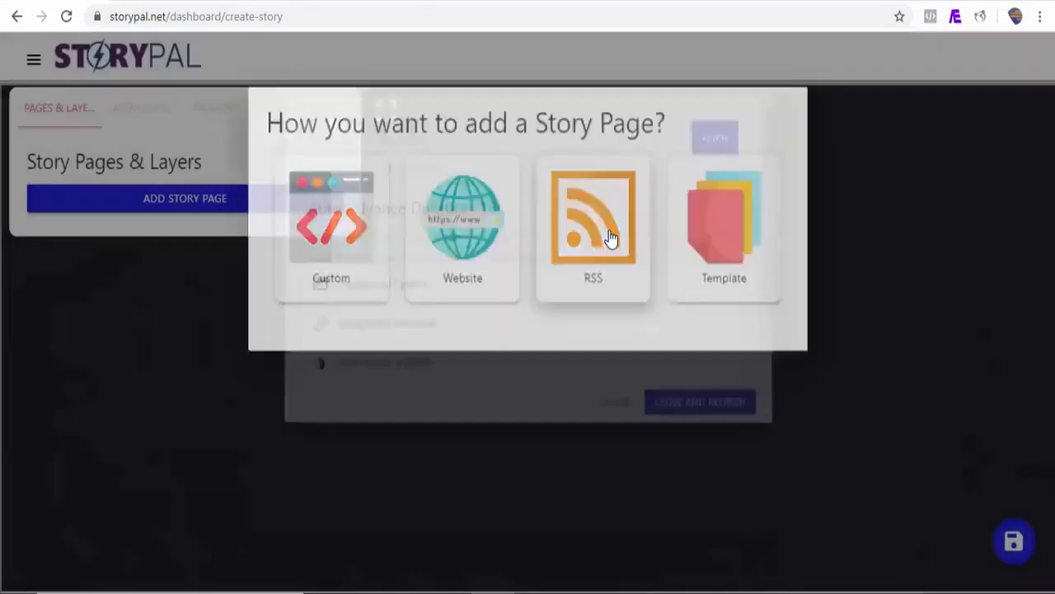
Switch to the Mashable website, decline its notifications and open the page's source code
{"action": "left_click", "coordinate": [623, 2]}
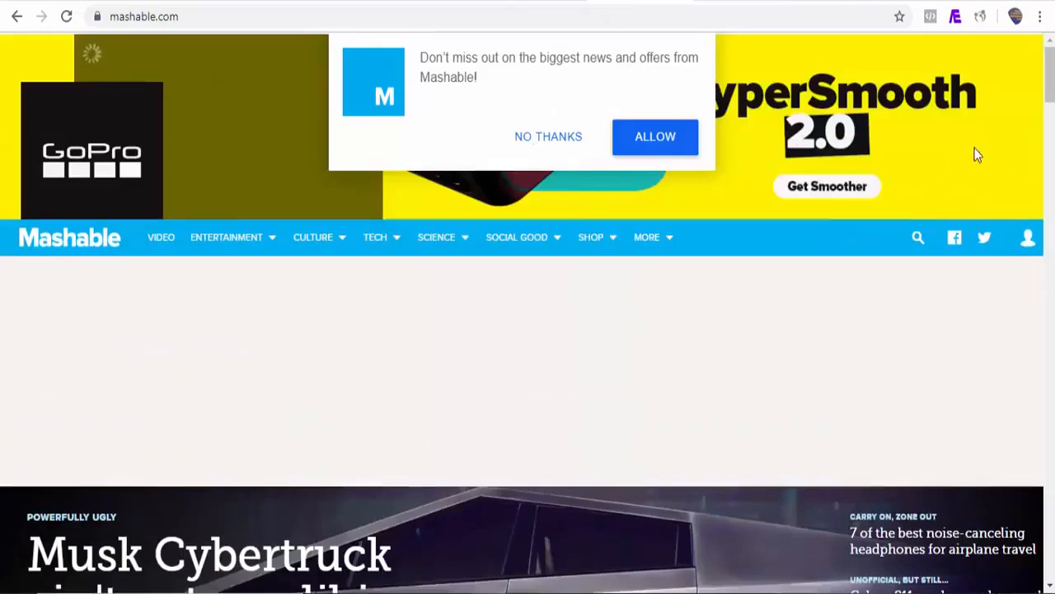
{"action": "left_click_drag", "start_coordinate": [1049, 82], "coordinate": [1049, 189]}
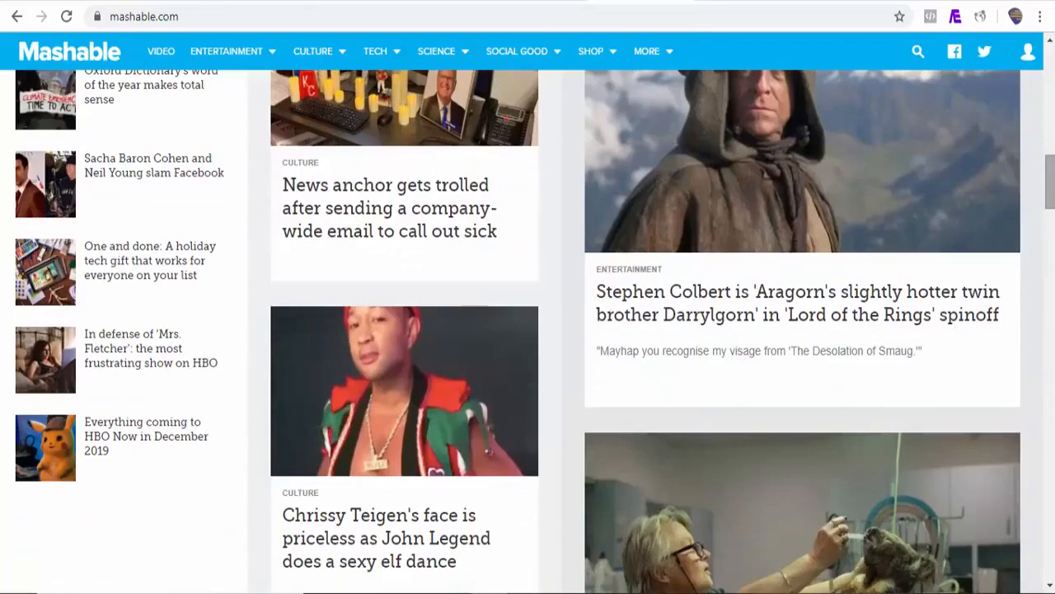
{"action": "right_click", "coordinate": [569, 422]}
{"action": "left_click", "coordinate": [615, 388]}
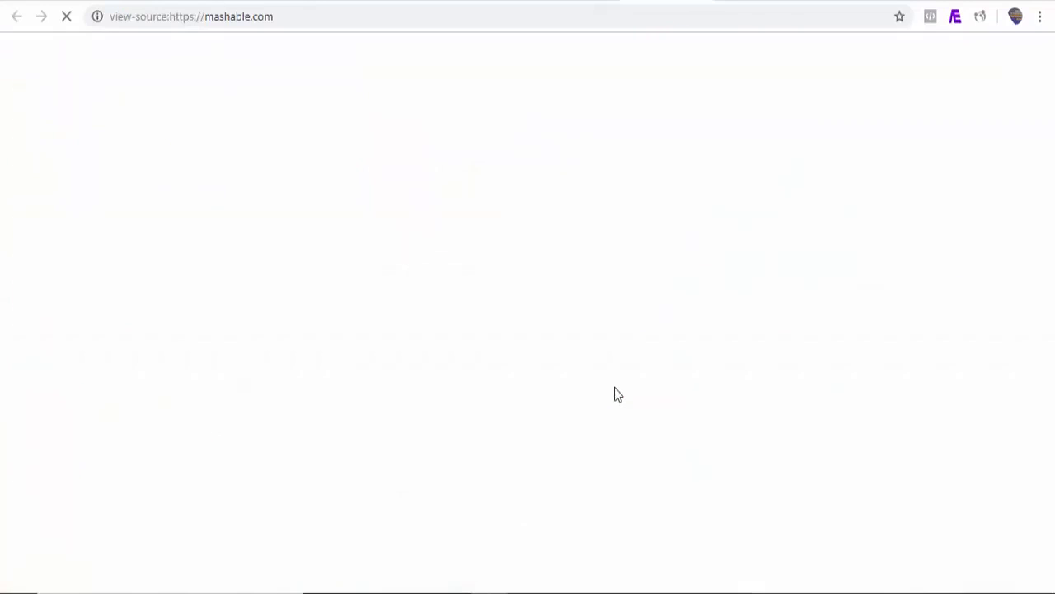
{"action": "key", "text": "ctrl+f"}
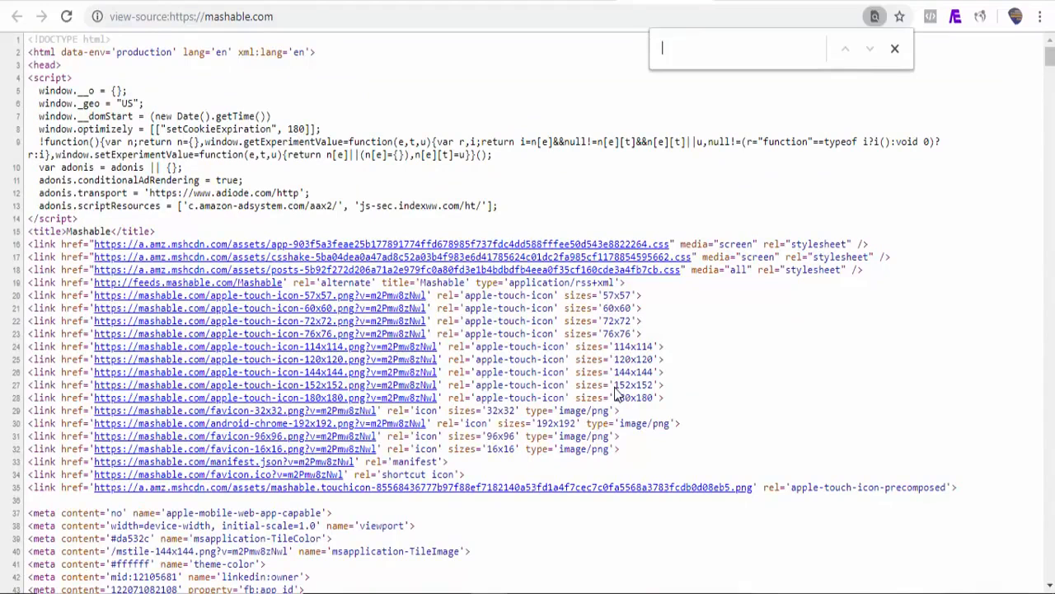
{"action": "type", "text": "rss"}
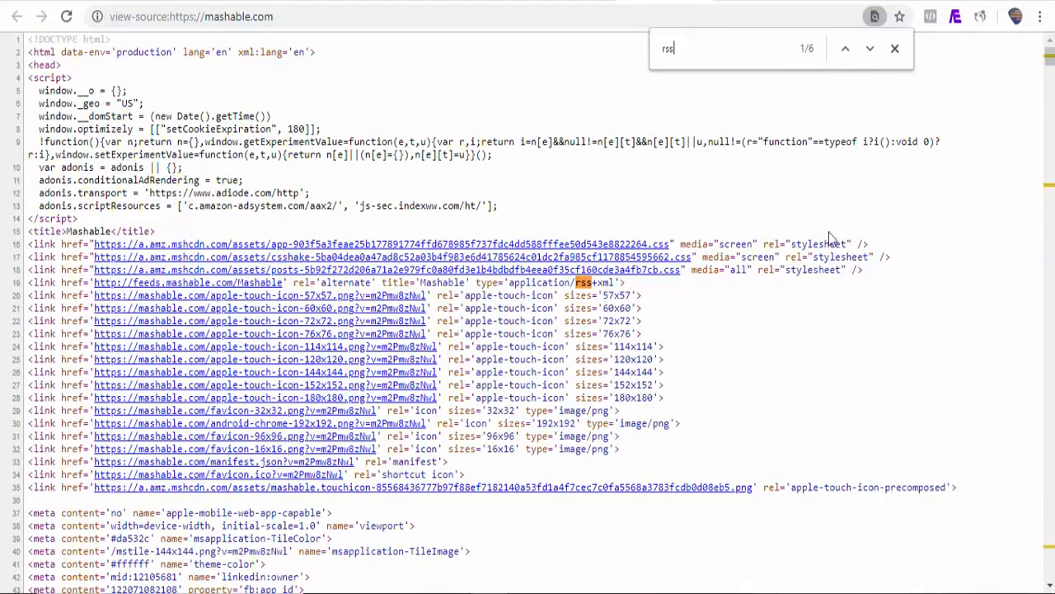
{"action": "left_click", "coordinate": [870, 49]}
{"action": "left_click_drag", "start_coordinate": [416, 319], "coordinate": [248, 314]}
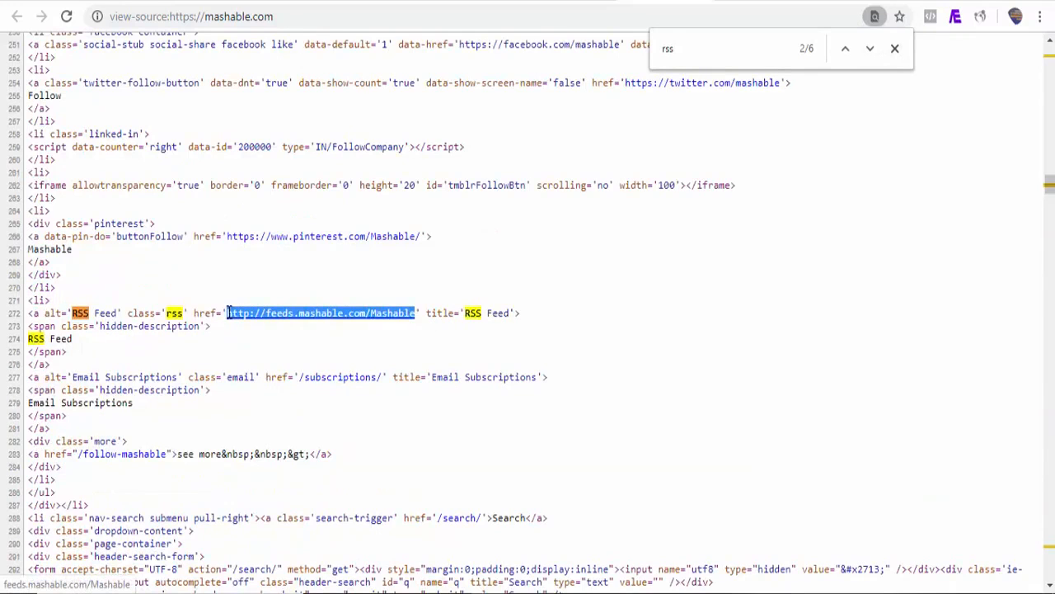
{"action": "left_click", "coordinate": [51, 1]}
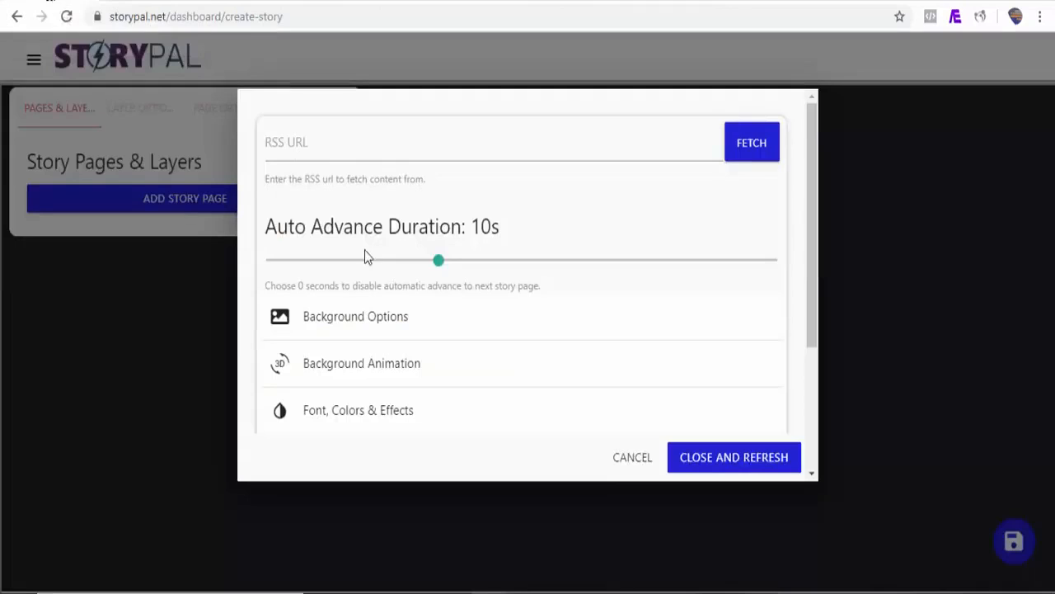
{"action": "left_click", "coordinate": [358, 147]}
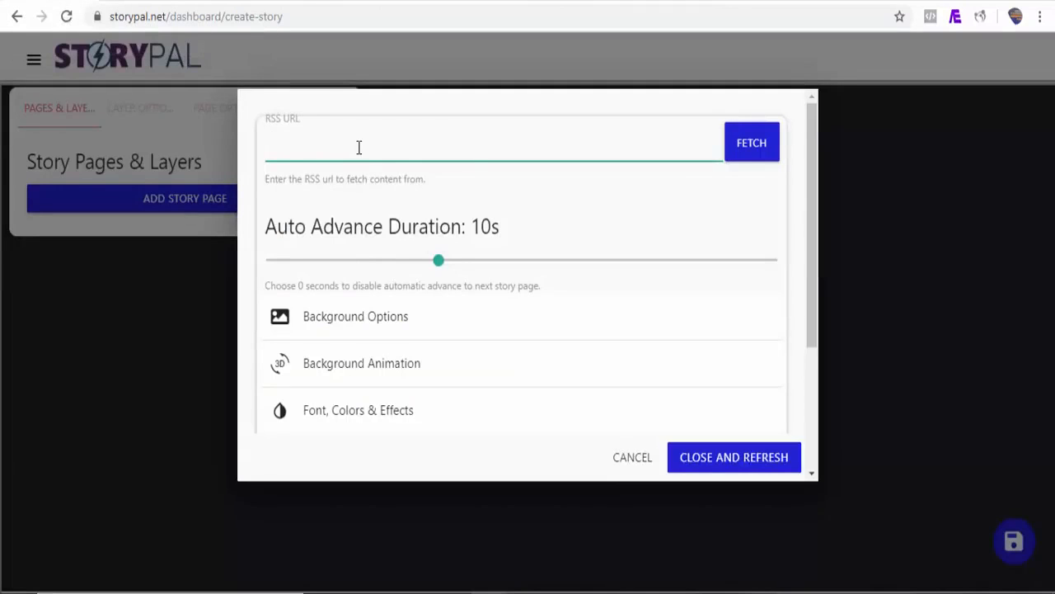
{"action": "type", "text": "http://feeds.mashable.com/Mashable"}
Choose a text animation for the fetched content in the RSS page's content options
{"action": "left_click_drag", "start_coordinate": [813, 267], "coordinate": [812, 305]}
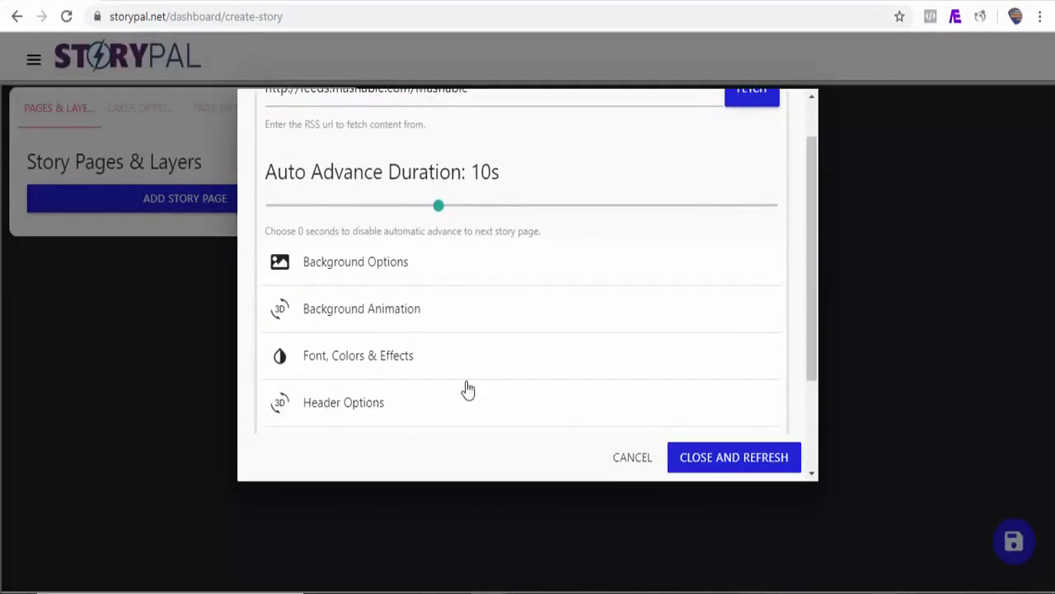
{"action": "left_click", "coordinate": [377, 363]}
{"action": "left_click_drag", "start_coordinate": [812, 254], "coordinate": [812, 337]}
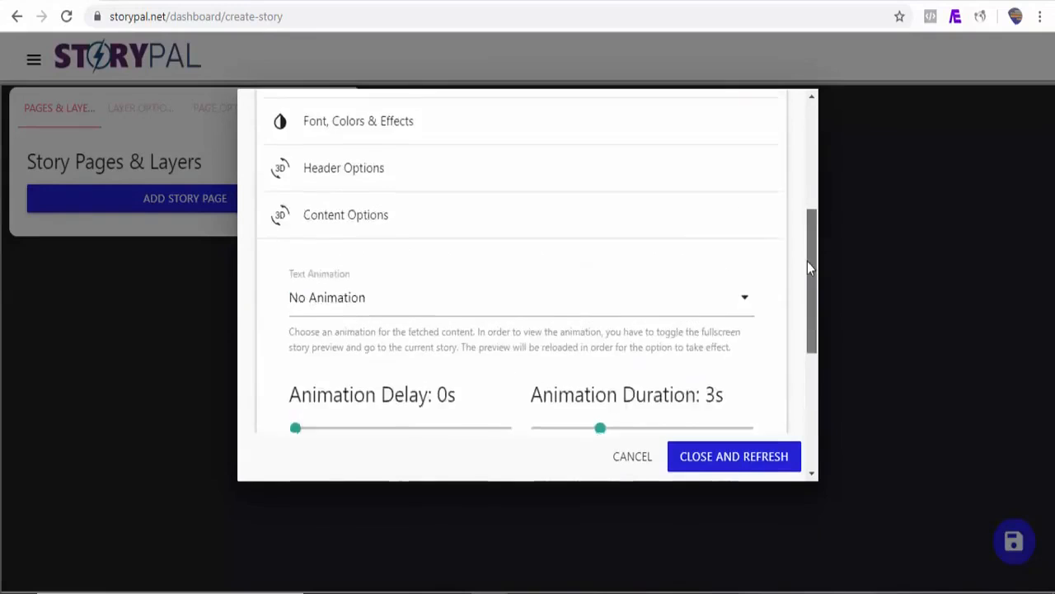
{"action": "mouse_move", "coordinate": [807, 262]}
{"action": "left_mouse_down"}
{"action": "mouse_move", "coordinate": [805, 245]}
{"action": "mouse_move", "coordinate": [805, 275]}
{"action": "left_mouse_up"}
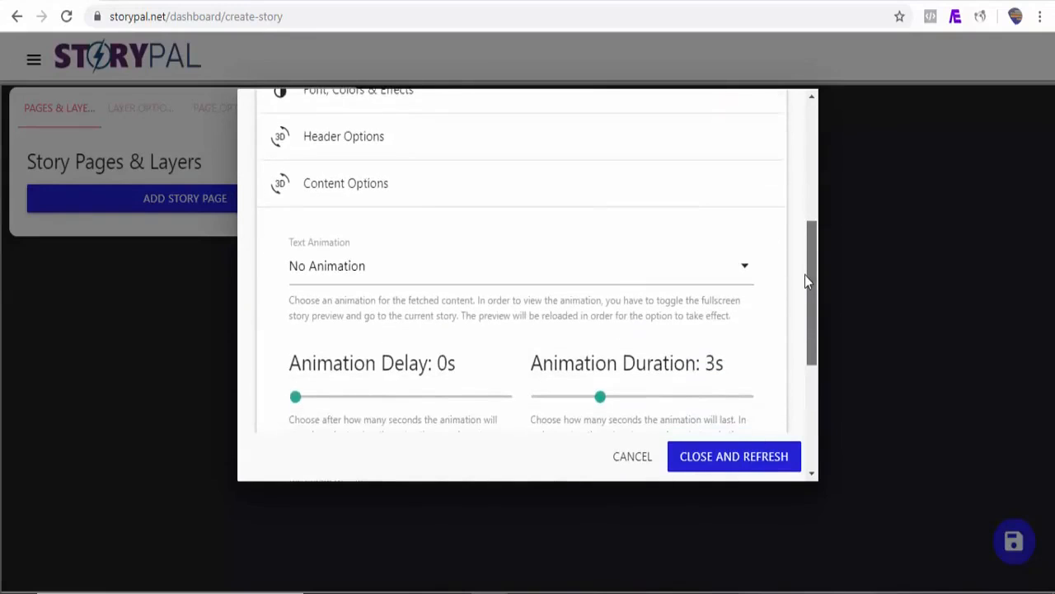
{"action": "left_click", "coordinate": [610, 276]}
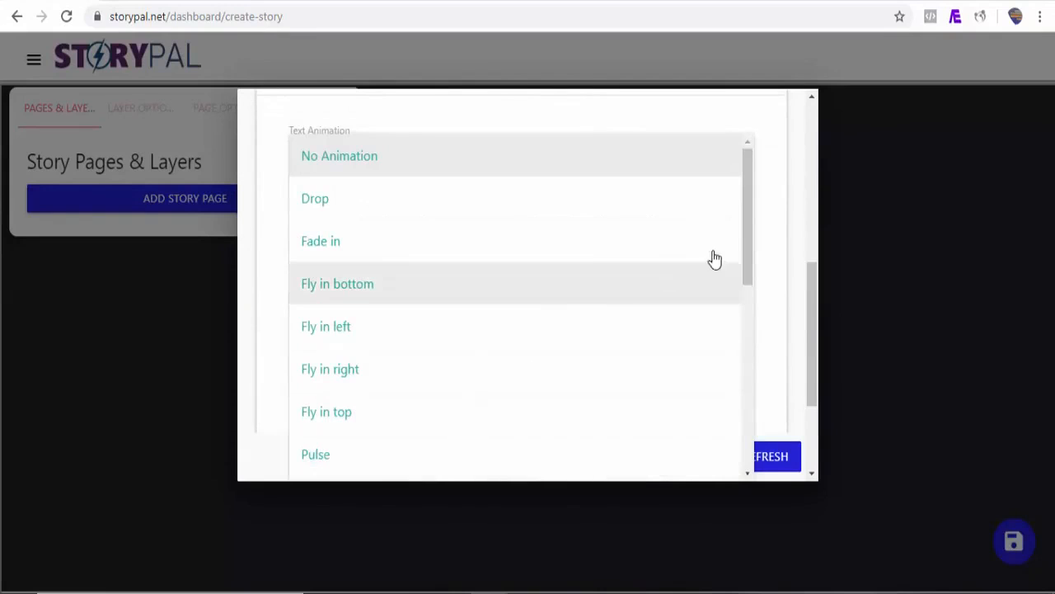
{"action": "left_click", "coordinate": [467, 217]}
{"action": "left_click_drag", "start_coordinate": [812, 331], "coordinate": [812, 381]}
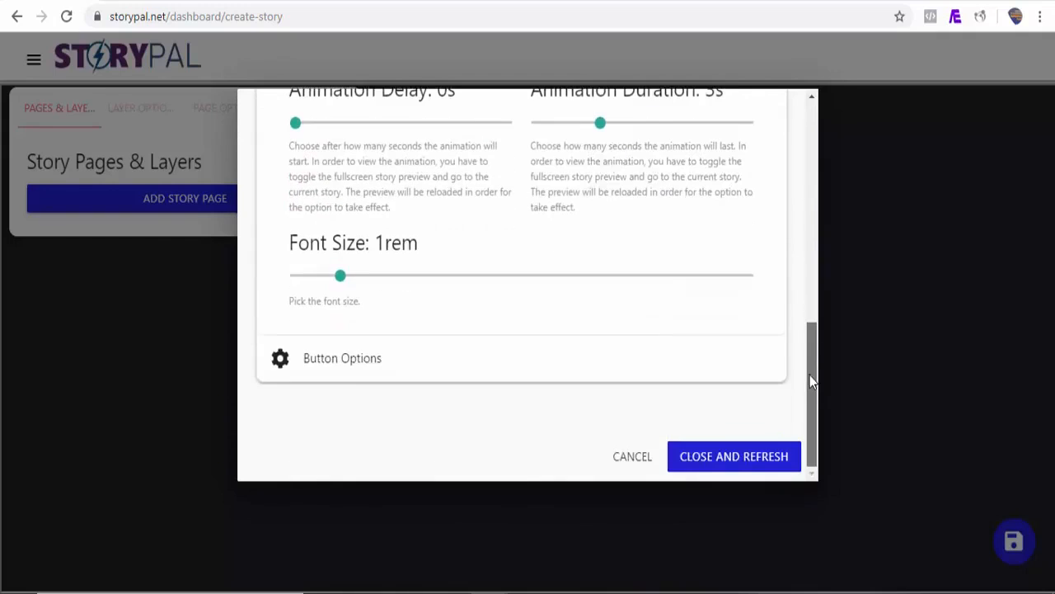
Set the button text for the RSS story pages to Learn More
{"action": "left_click", "coordinate": [363, 376]}
{"action": "scroll", "coordinate": [560, 352], "scroll_direction": "down", "scroll_amount": 3}
{"action": "left_click_drag", "start_coordinate": [814, 270], "coordinate": [805, 243]}
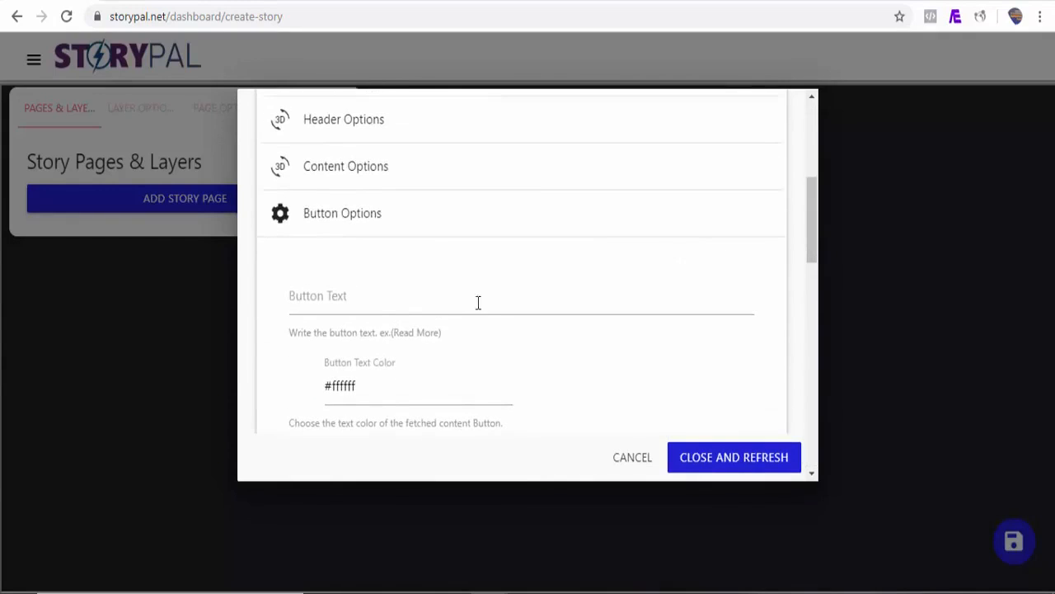
{"action": "left_click", "coordinate": [368, 310]}
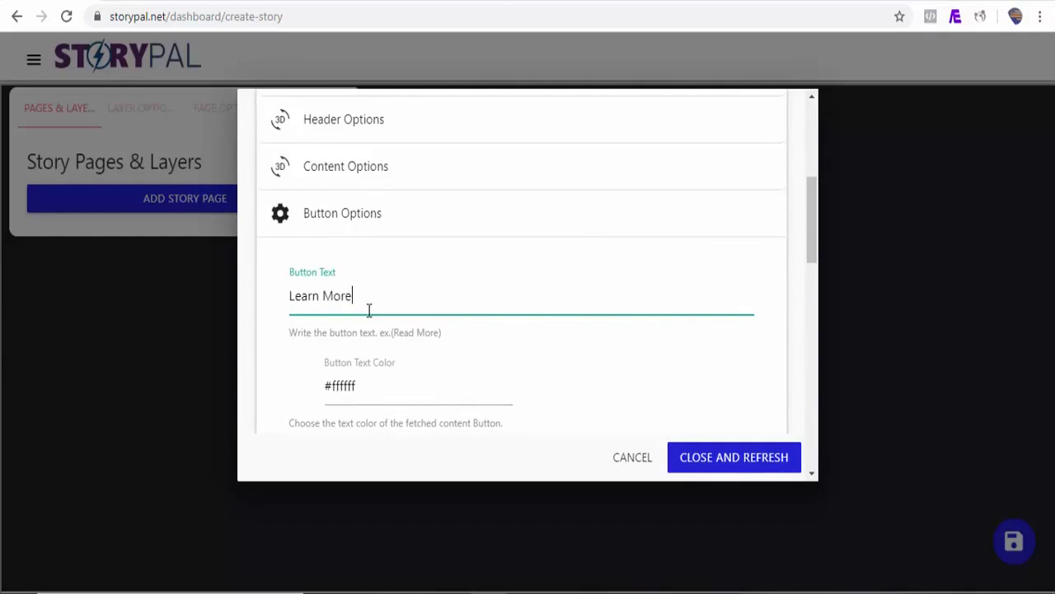
{"action": "left_click_drag", "start_coordinate": [812, 247], "coordinate": [820, 171]}
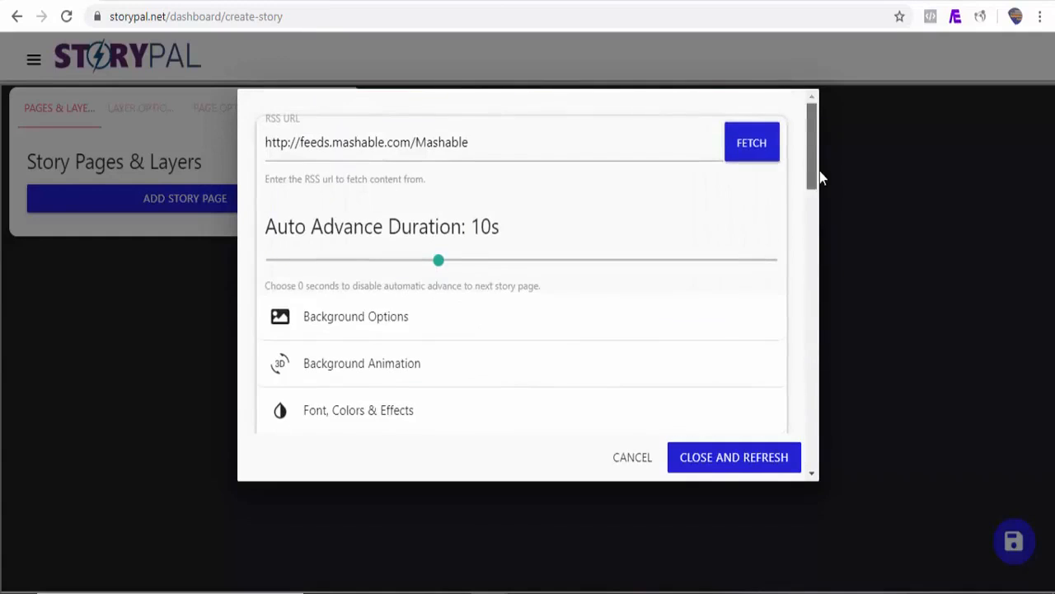
Fetch the Mashable RSS feed and decline automatic story creation so that items can be added manually
{"action": "left_click", "coordinate": [751, 145]}
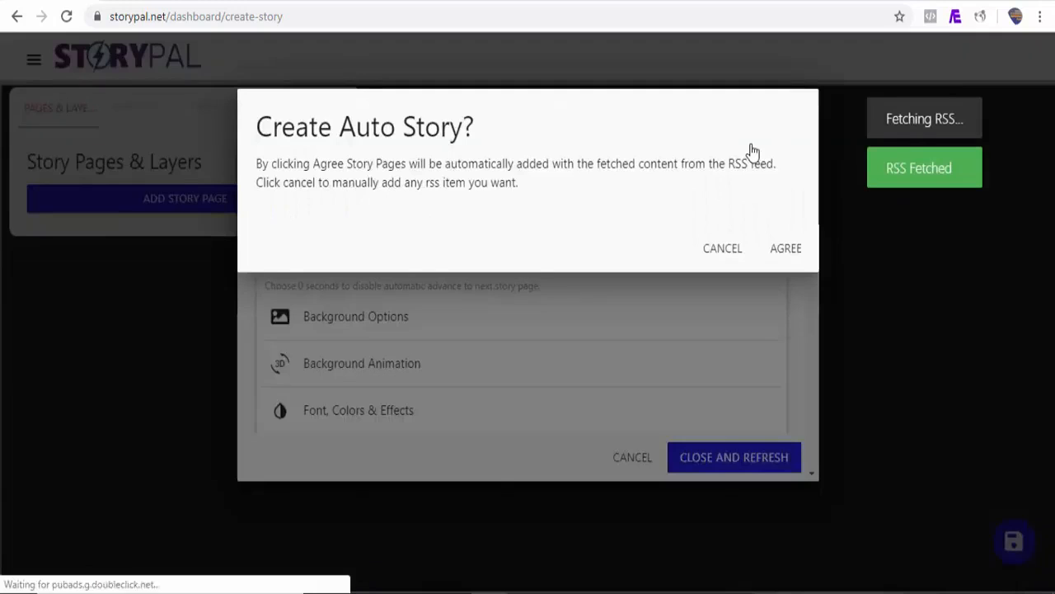
{"action": "left_click", "coordinate": [797, 240]}
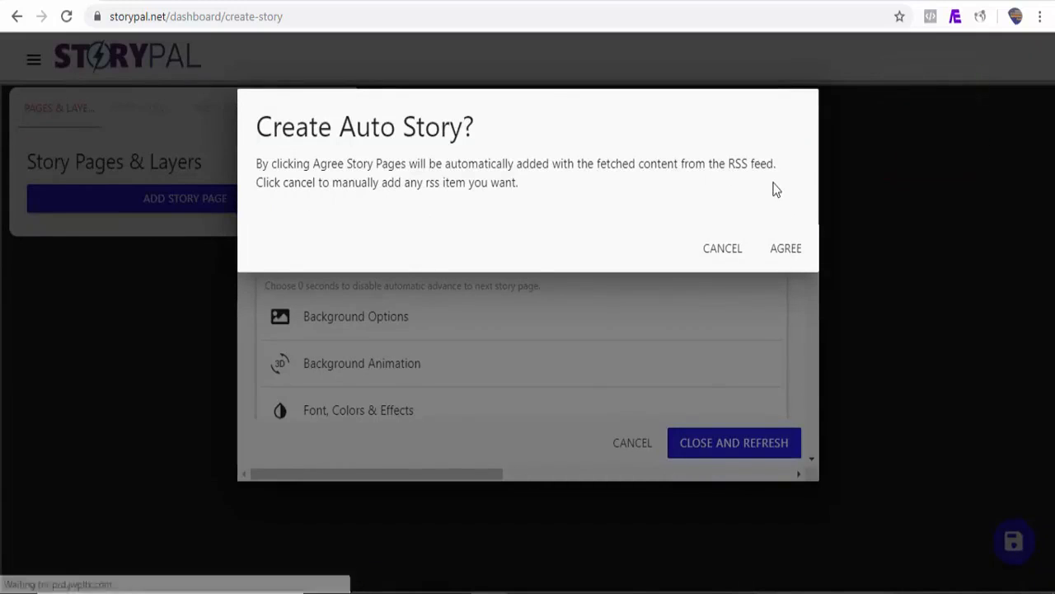
{"action": "left_click", "coordinate": [723, 251]}
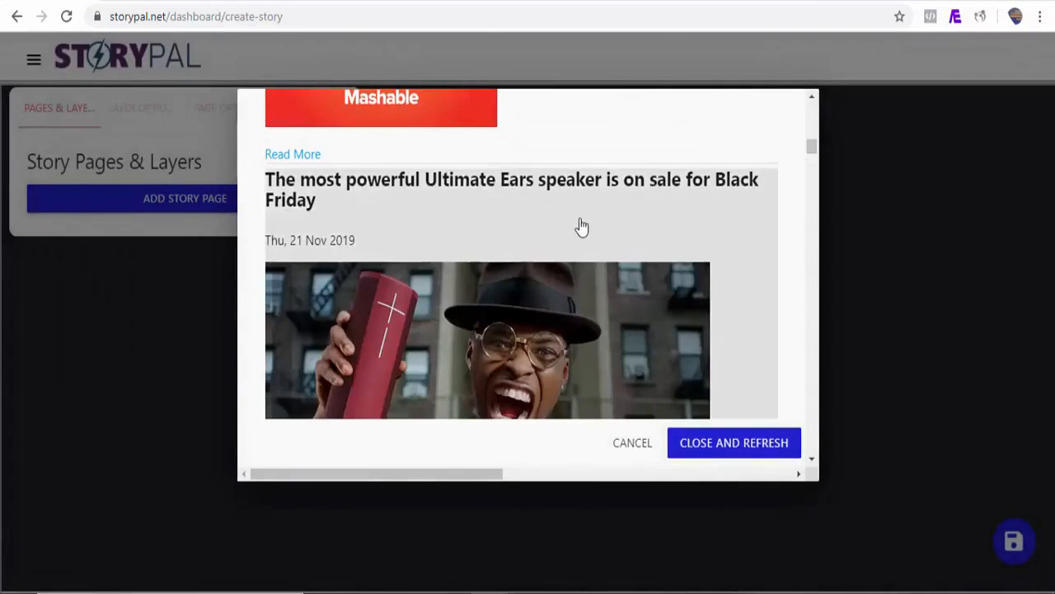
Add four Mashable feed items as story pages, including the Ultimate Ears speaker and stand mixer articles
{"action": "left_click_drag", "start_coordinate": [812, 149], "coordinate": [813, 165]}
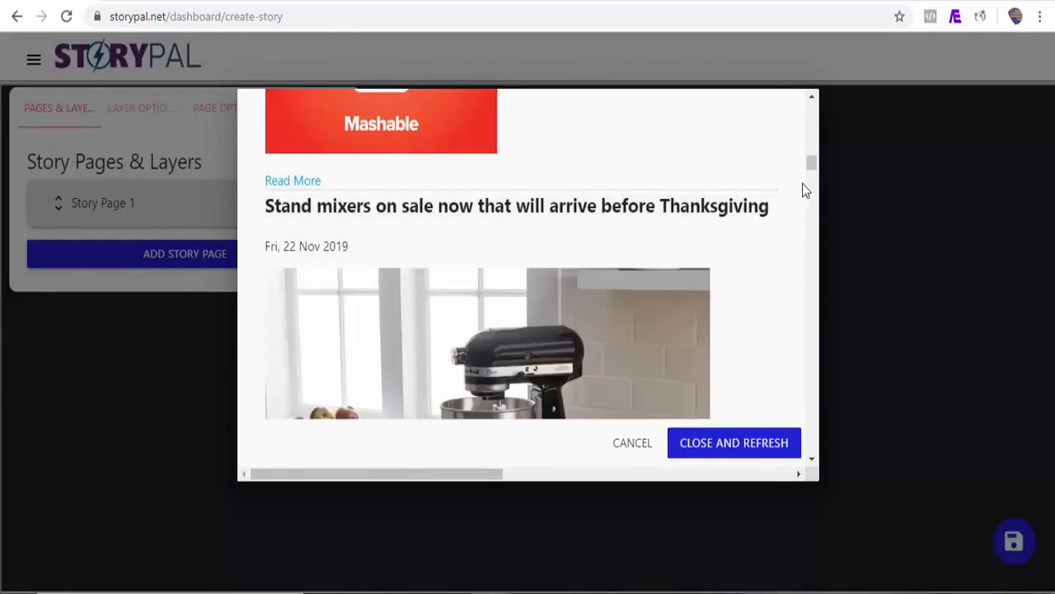
{"action": "left_click", "coordinate": [755, 238]}
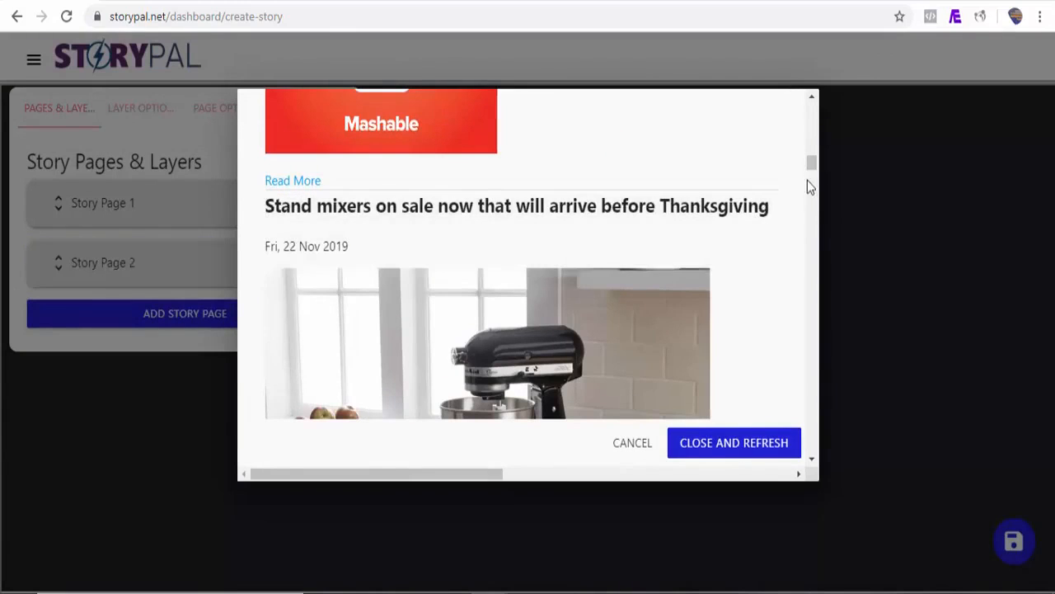
{"action": "left_click_drag", "start_coordinate": [812, 171], "coordinate": [810, 229]}
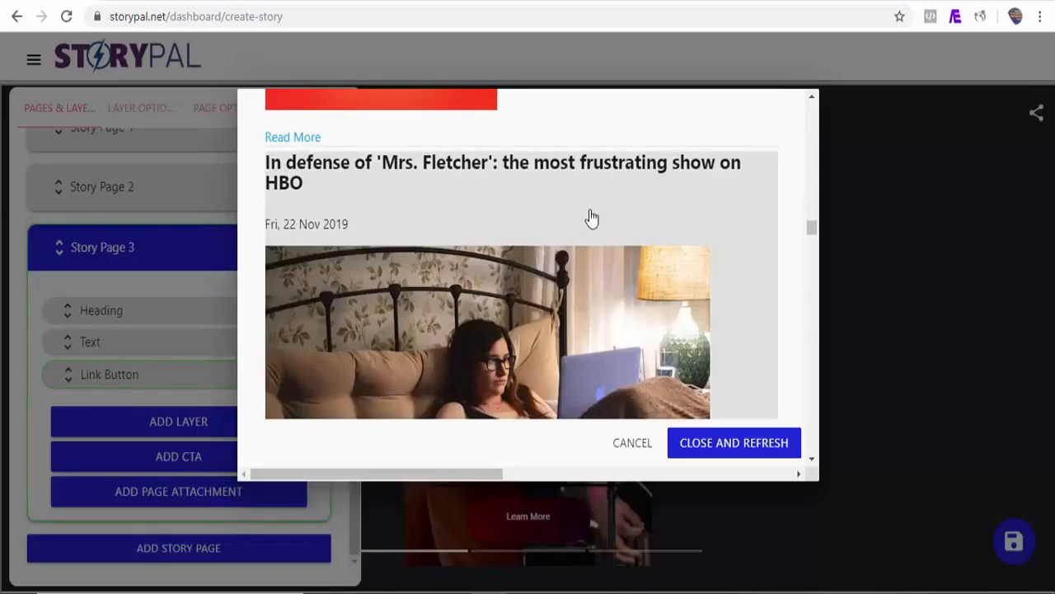
{"action": "left_click", "coordinate": [591, 216]}
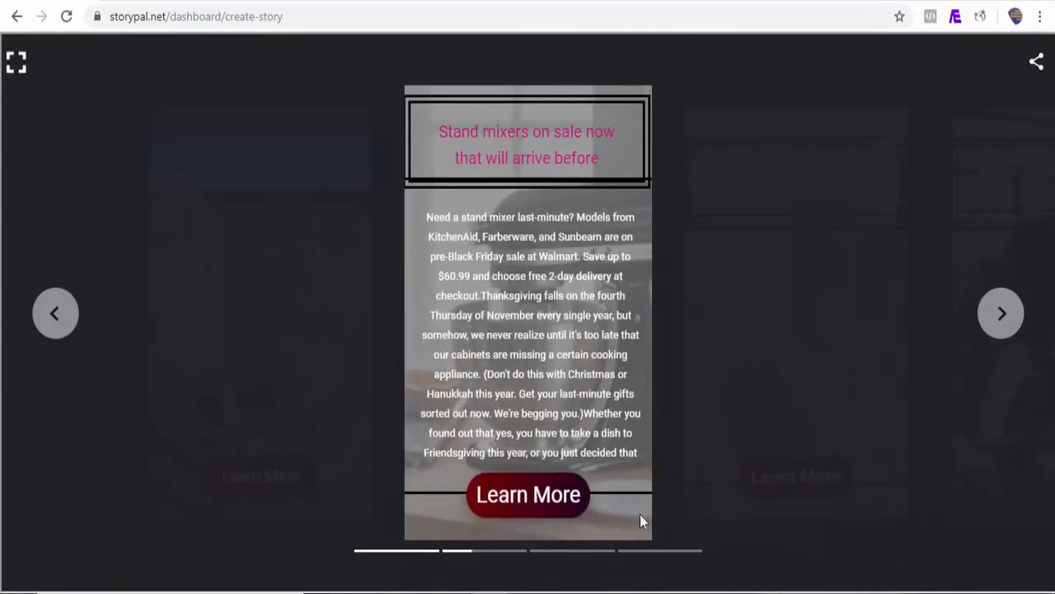
Preview the Mashable story pages in fullscreen through to the last one, and return to the editor
{"action": "left_click", "coordinate": [1006, 321]}
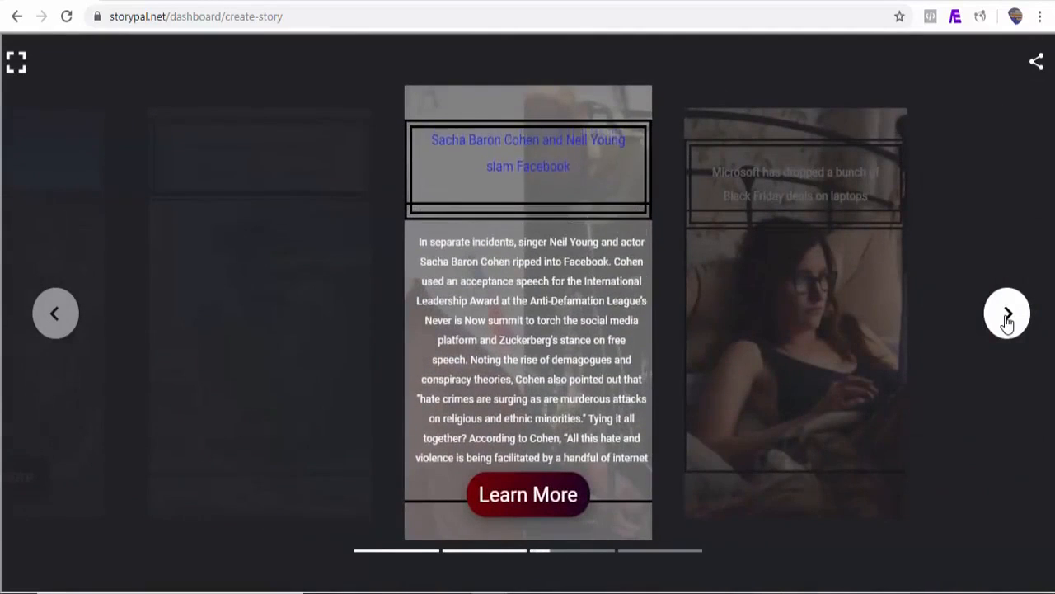
{"action": "left_click", "coordinate": [1006, 321]}
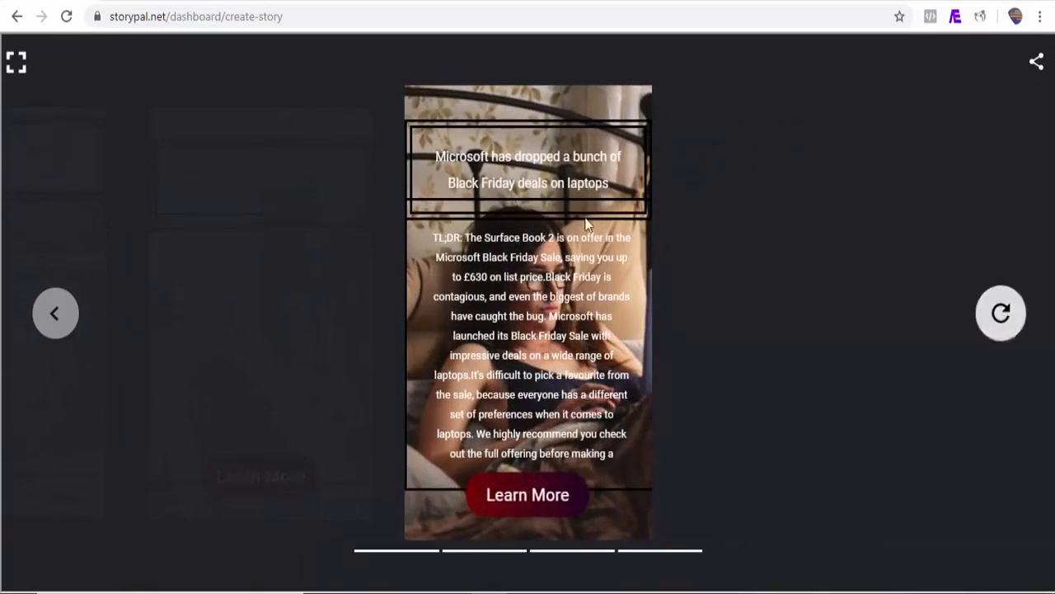
{"action": "left_click", "coordinate": [17, 61]}
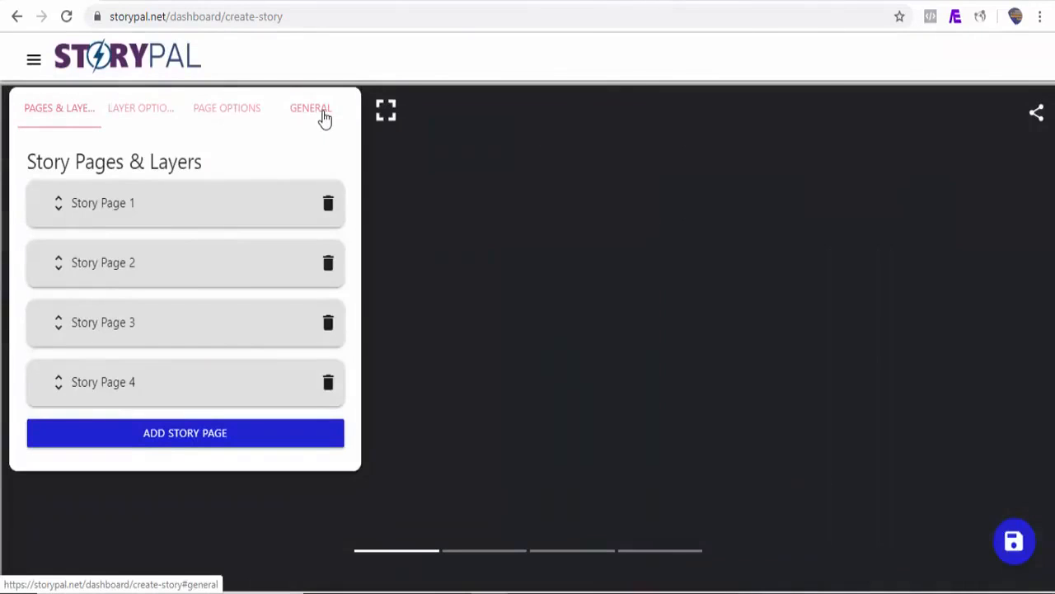
Choose the "camping, bedford, dormobile" image as the story's poster portrait in the general settings and save the story
{"action": "left_click", "coordinate": [323, 118]}
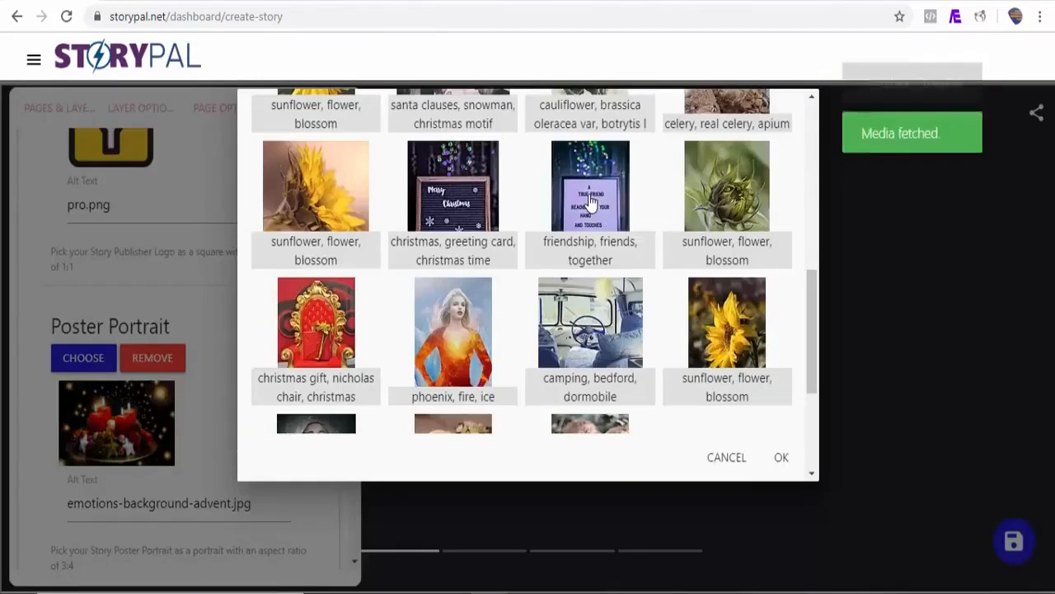
{"action": "left_click", "coordinate": [590, 200]}
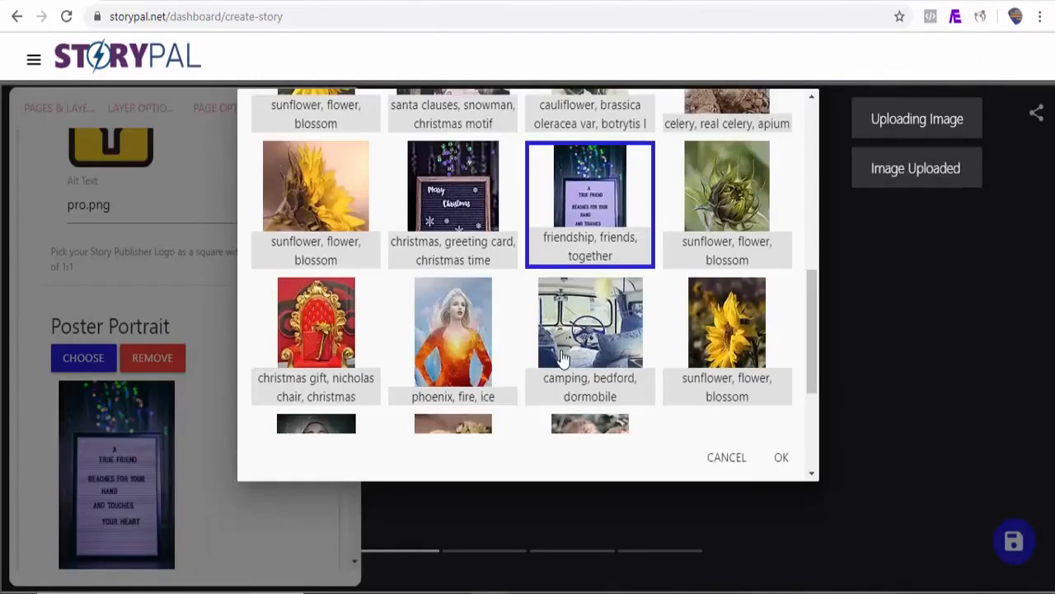
{"action": "left_click", "coordinate": [579, 375]}
{"action": "left_click", "coordinate": [783, 459]}
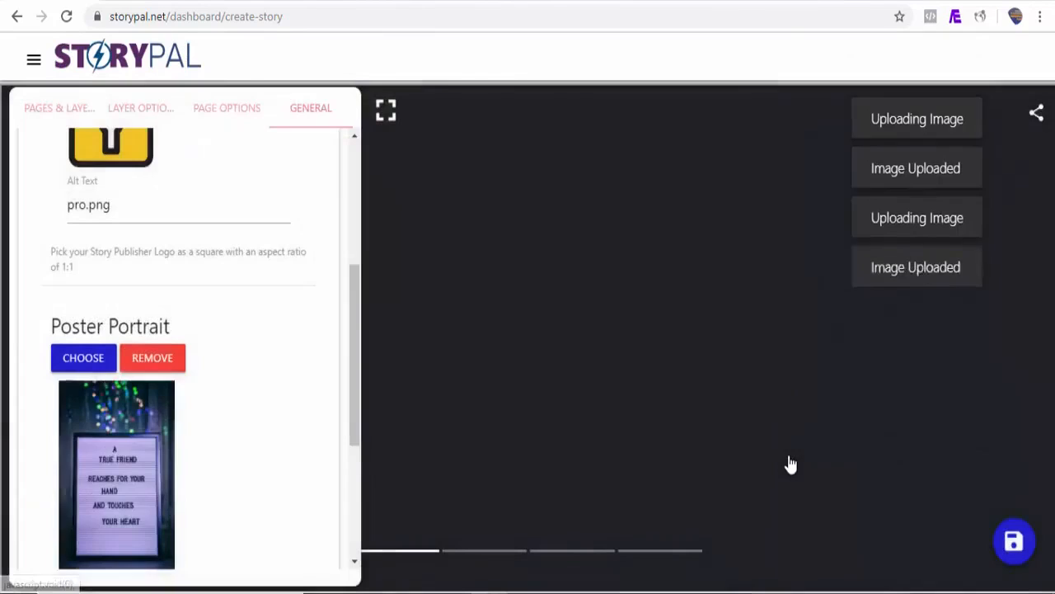
{"action": "left_click", "coordinate": [1015, 543]}
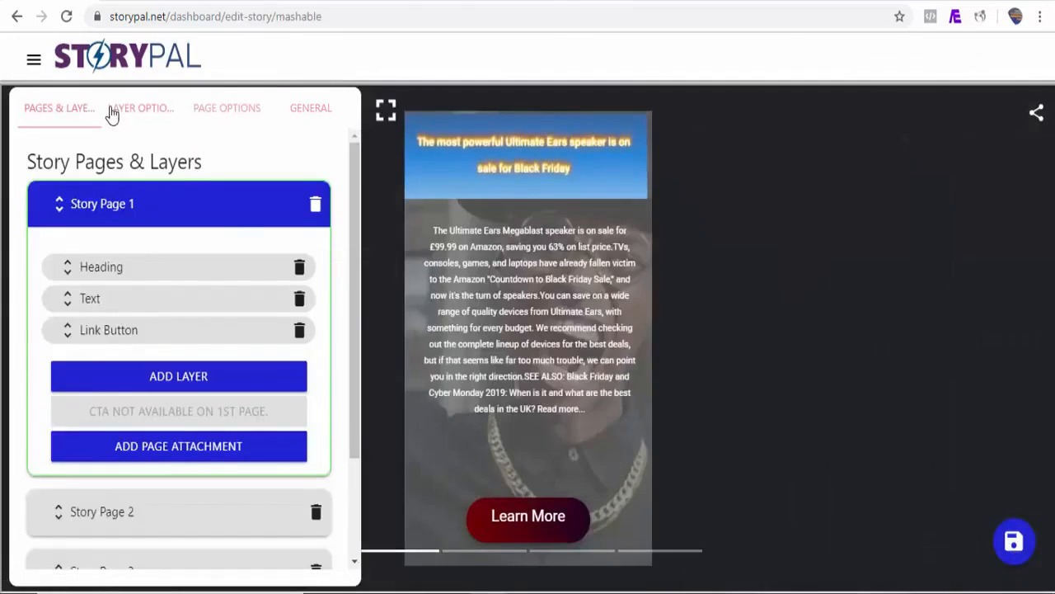
Create and save a bookend titled Demo bookend with Email, Facebook, LinkedIn, Pinterest, Tumblr, Twitter and Whatsapp as share providers
{"action": "left_click", "coordinate": [34, 62]}
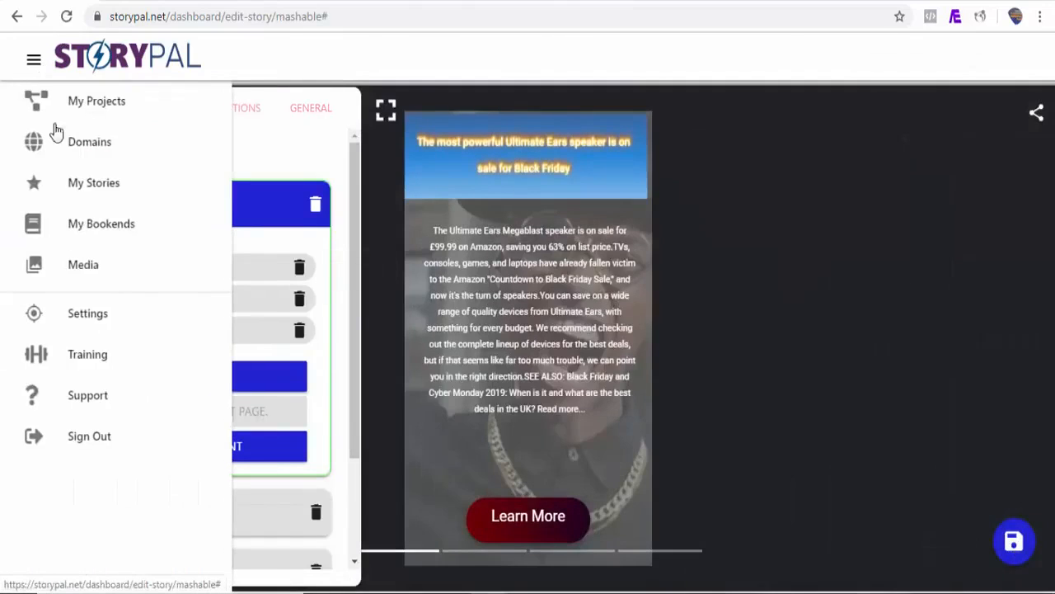
{"action": "left_click", "coordinate": [104, 229]}
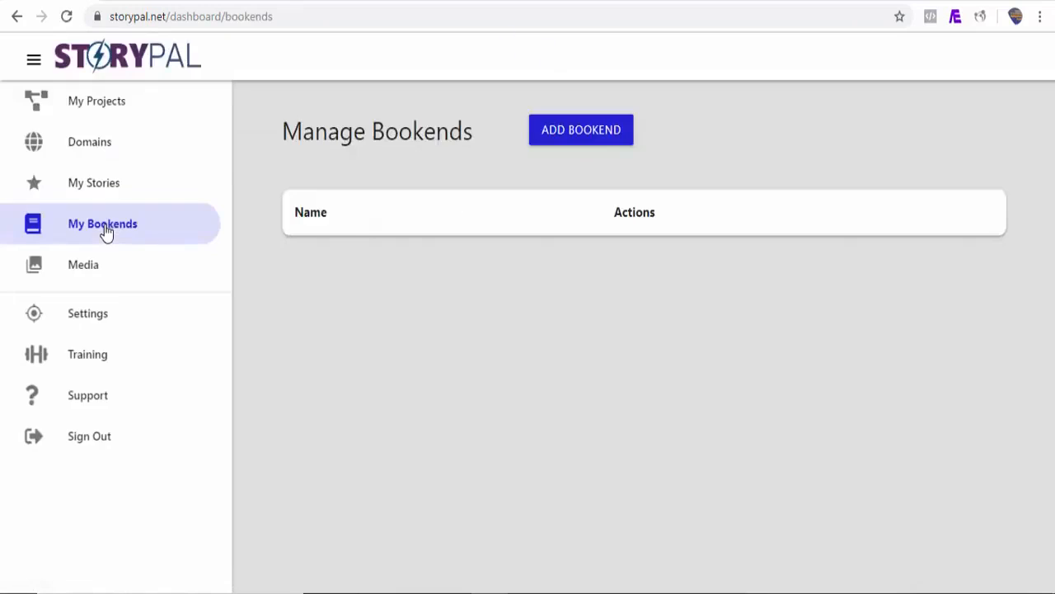
{"action": "left_click", "coordinate": [596, 142]}
{"action": "left_click", "coordinate": [288, 197]}
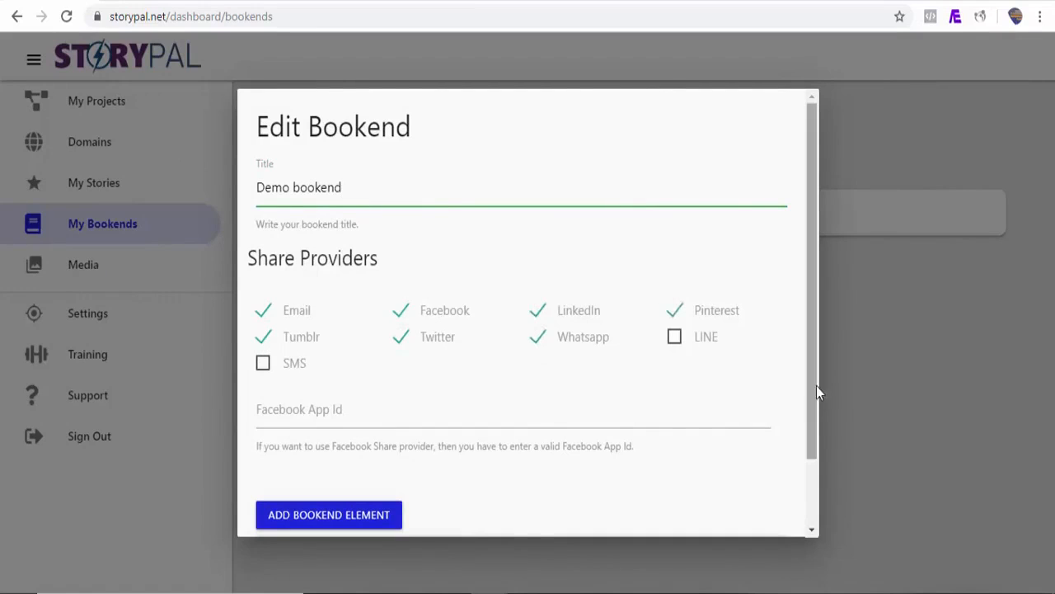
{"action": "left_click_drag", "start_coordinate": [816, 385], "coordinate": [812, 465]}
{"action": "left_click", "coordinate": [775, 513]}
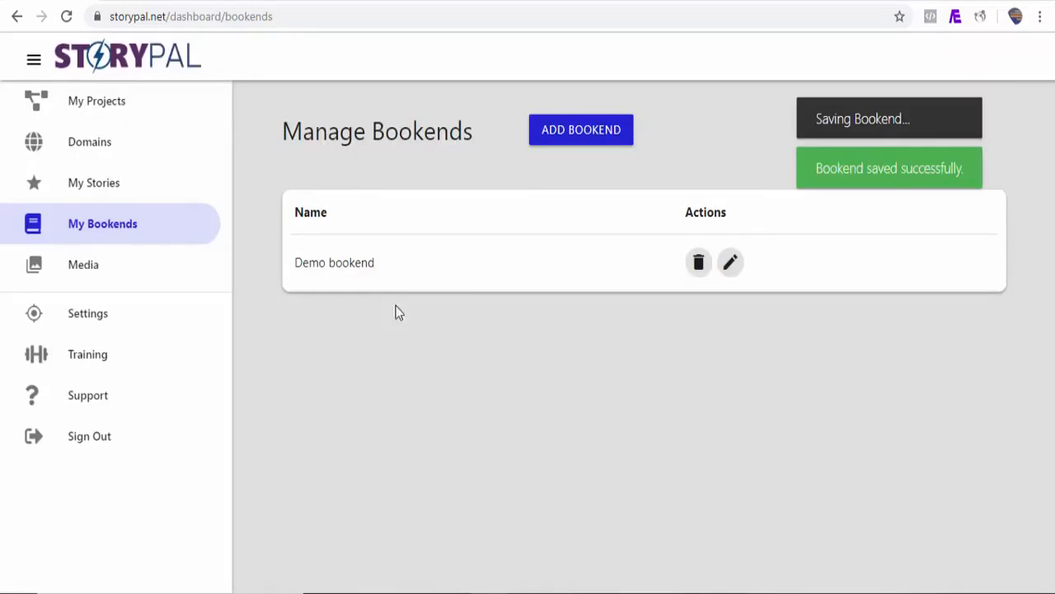
Go to the list of all stories and open "What Exactly Is Google AMP Story?" for editing
{"action": "left_click", "coordinate": [114, 187]}
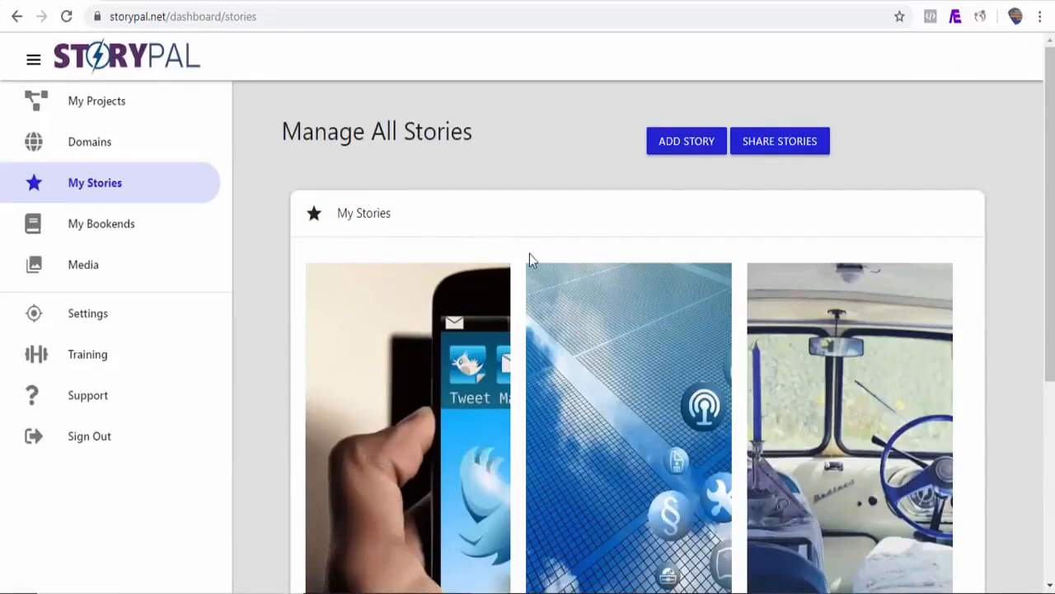
{"action": "scroll", "coordinate": [545, 379], "scroll_direction": "down", "scroll_amount": 3}
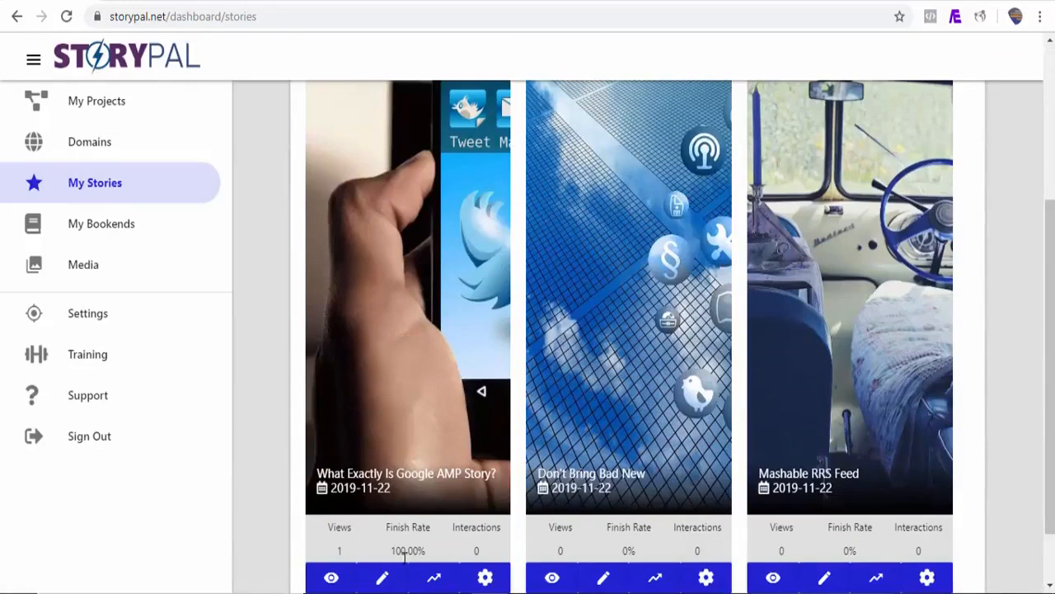
{"action": "left_click", "coordinate": [383, 579]}
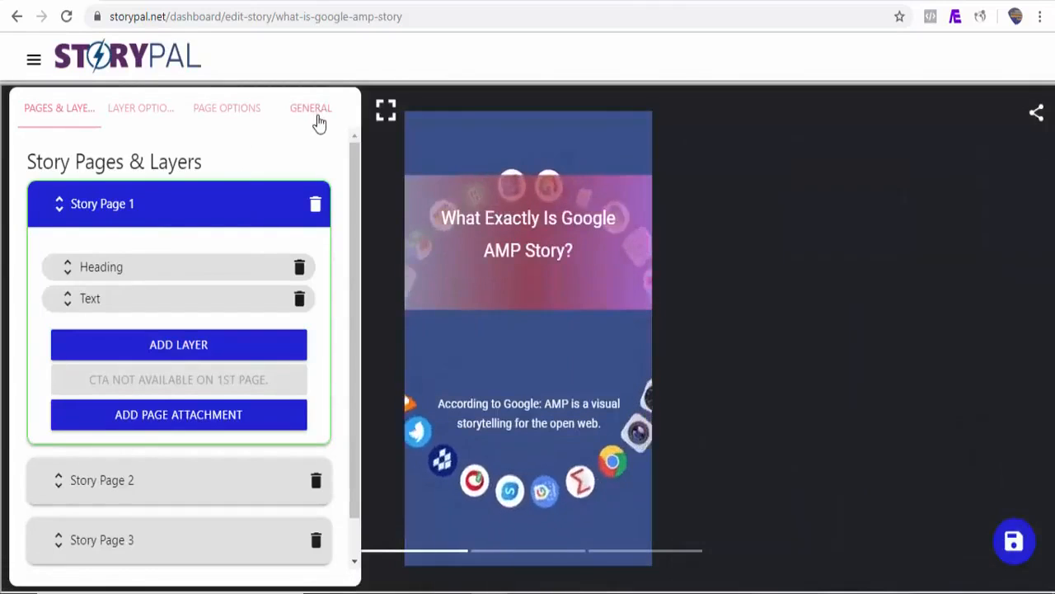
Assign Demo bookend to the Google AMP story and save the story
{"action": "left_click", "coordinate": [314, 109]}
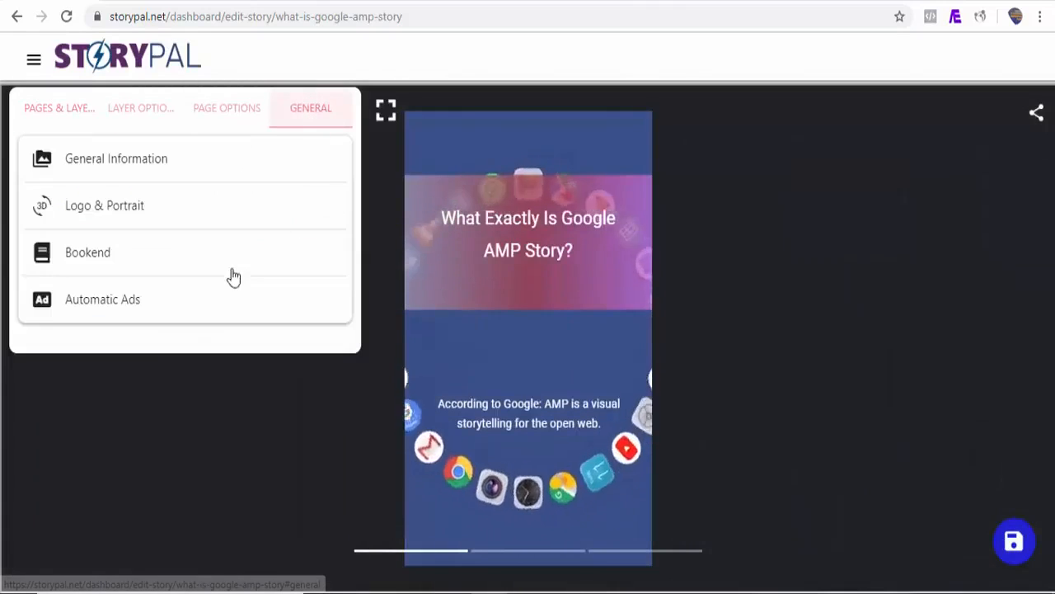
{"action": "left_click", "coordinate": [136, 265]}
{"action": "left_click", "coordinate": [130, 326]}
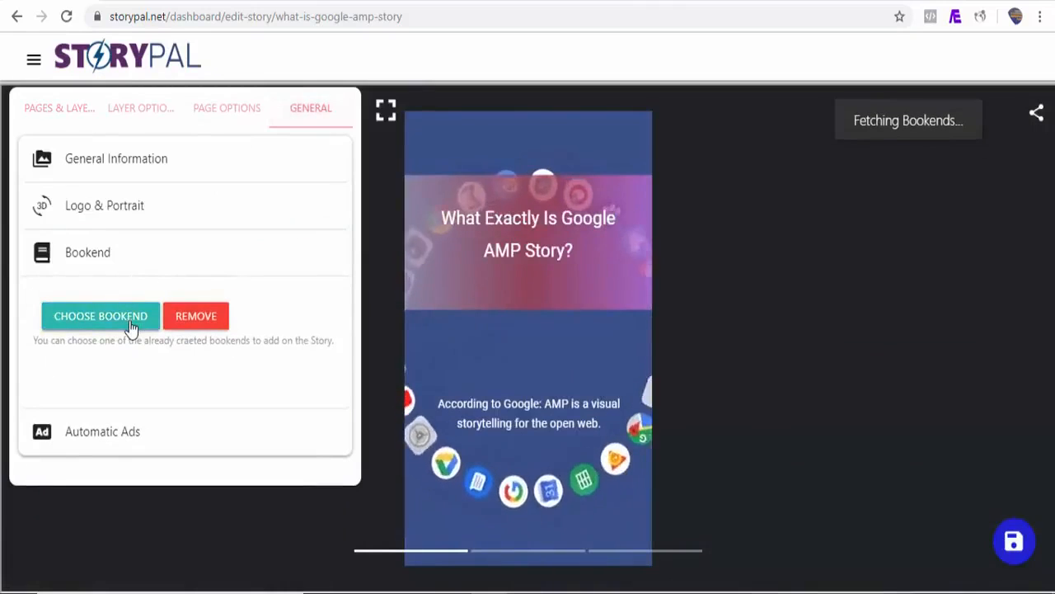
{"action": "left_click", "coordinate": [404, 194]}
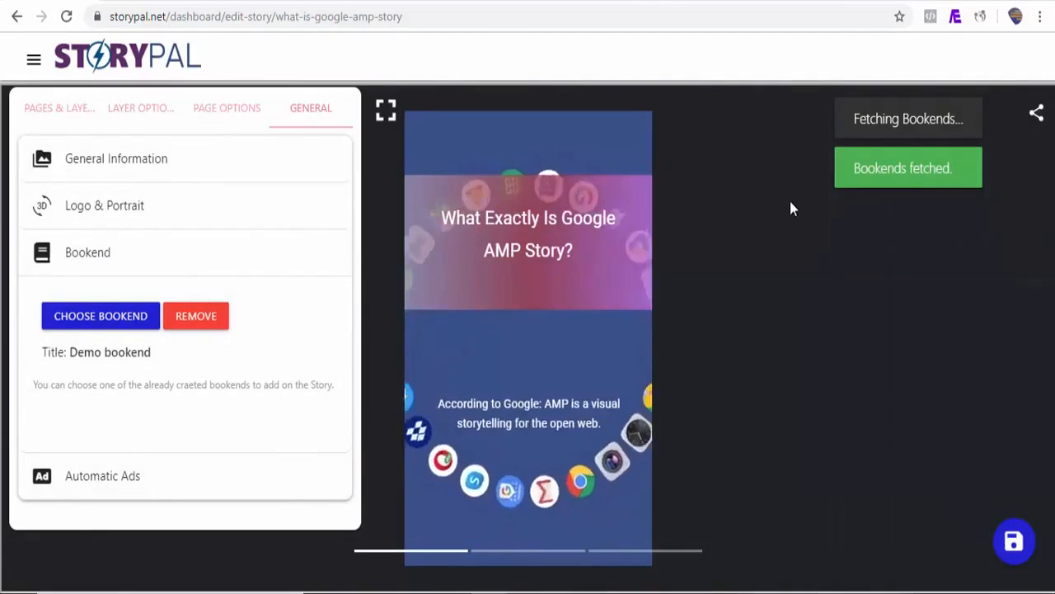
{"action": "left_click", "coordinate": [1023, 542]}
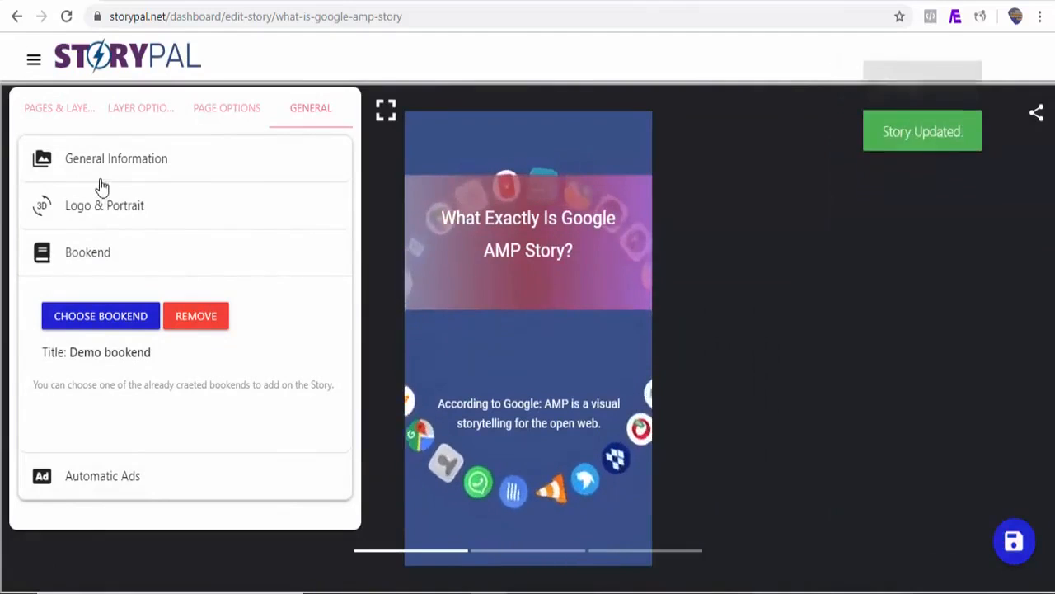
Open the Mashable story from the list of all stories, assign Demo bookend to it and save
{"action": "left_click", "coordinate": [33, 71]}
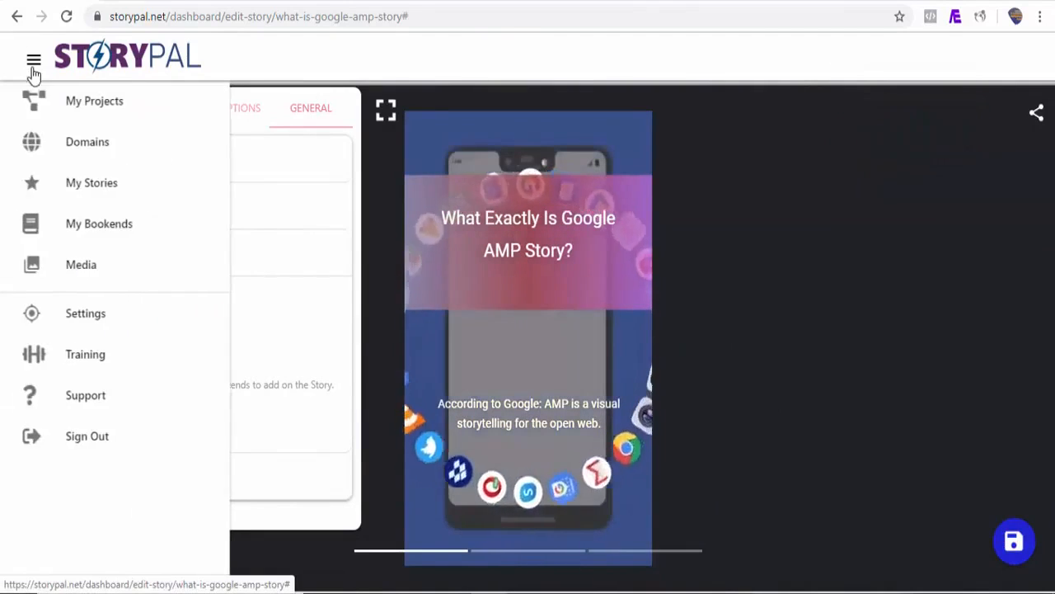
{"action": "left_click", "coordinate": [95, 198]}
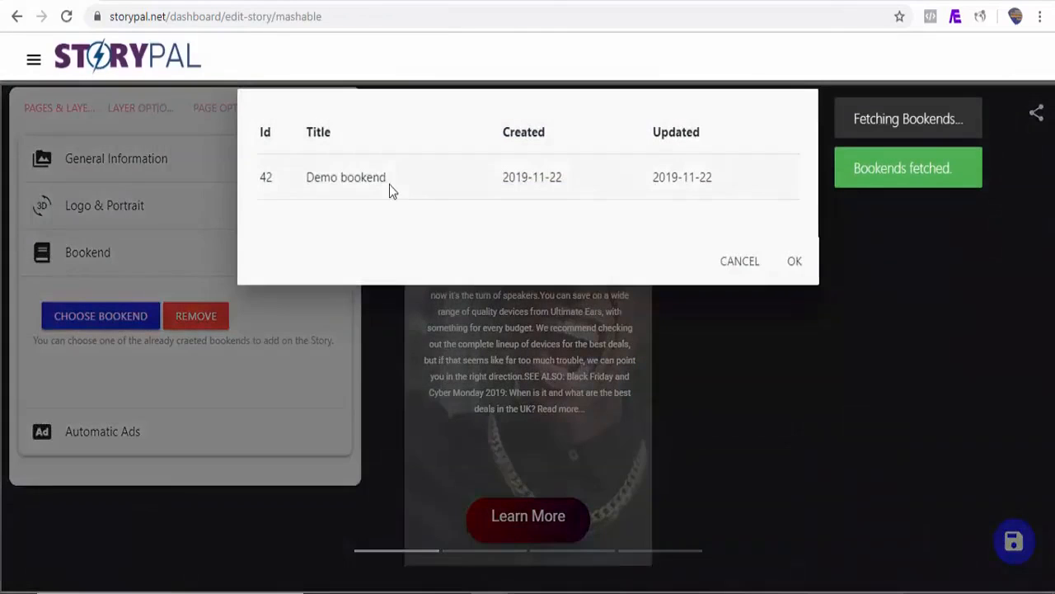
{"action": "left_click", "coordinate": [390, 184]}
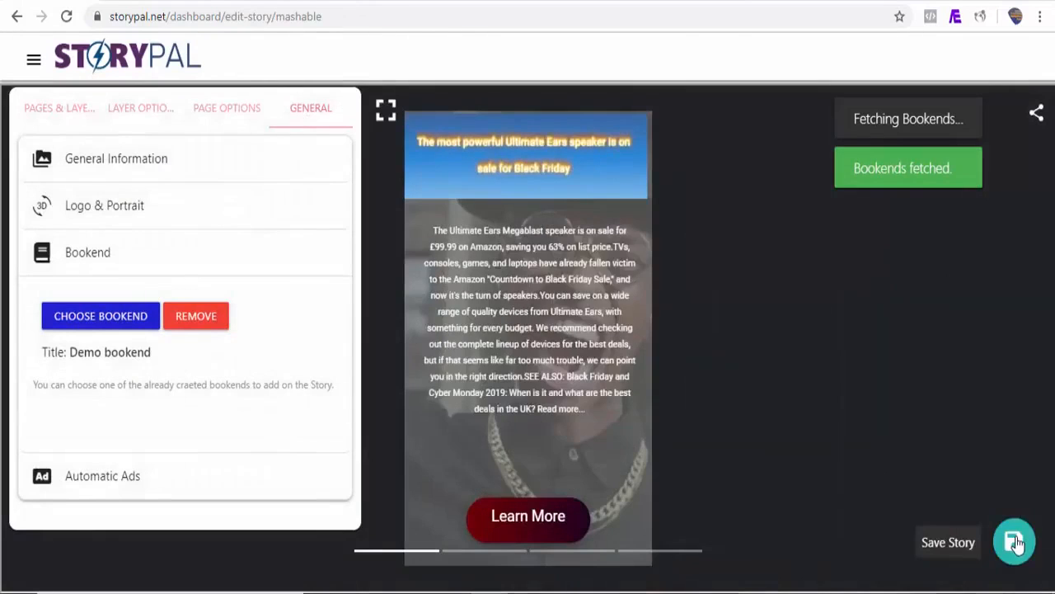
{"action": "left_click", "coordinate": [1016, 544]}
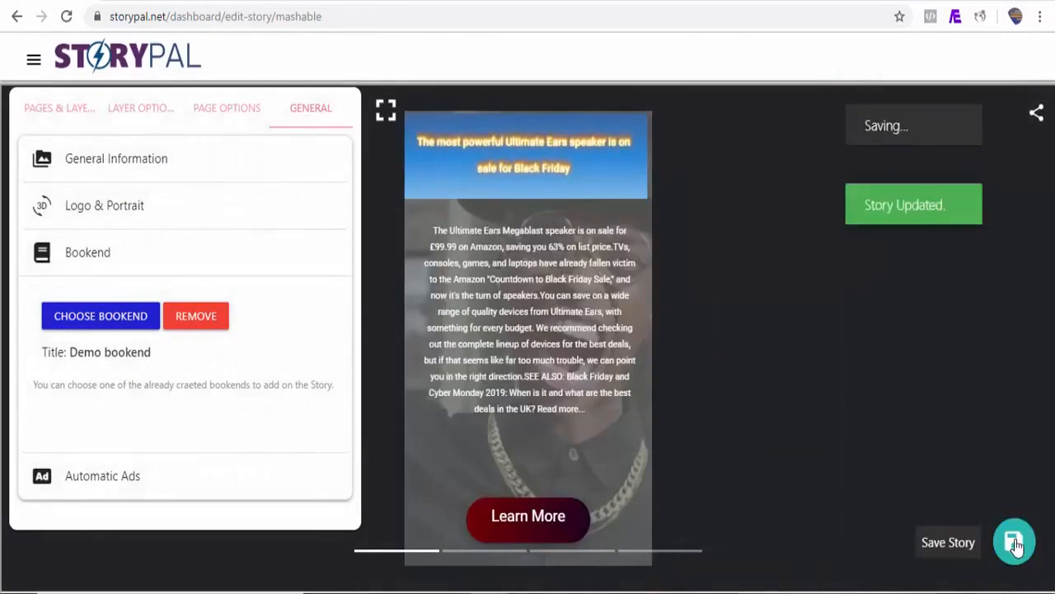
Go to the list of all stories and open the published Mashable RRS Feed story for viewing
{"action": "left_click", "coordinate": [33, 59]}
{"action": "left_click", "coordinate": [113, 192]}
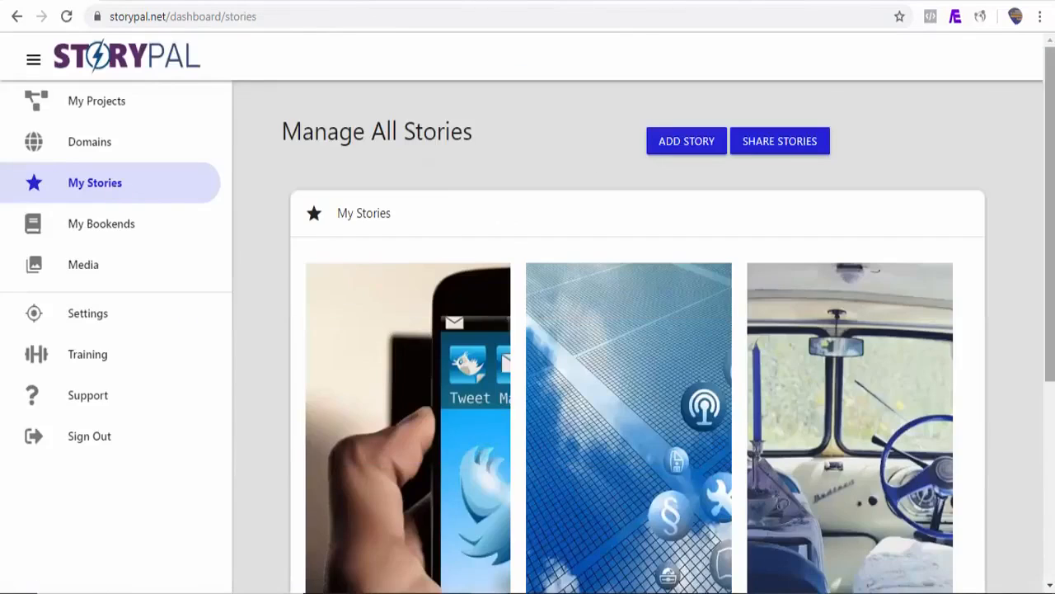
{"action": "scroll", "coordinate": [633, 329], "scroll_direction": "down", "scroll_amount": 3}
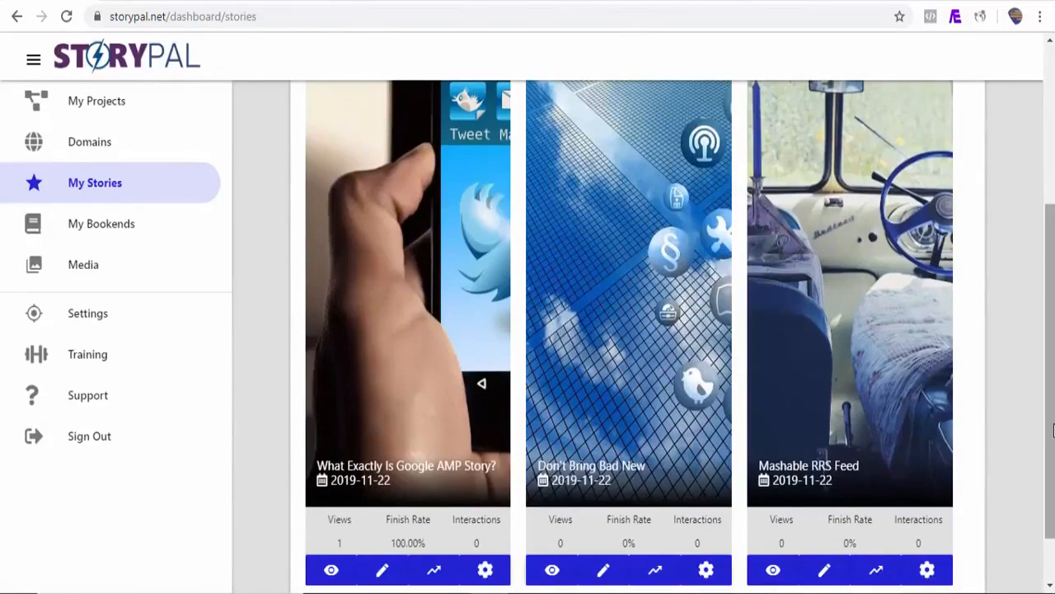
{"action": "scroll", "coordinate": [907, 478], "scroll_direction": "down", "scroll_amount": 1}
{"action": "left_click", "coordinate": [773, 516]}
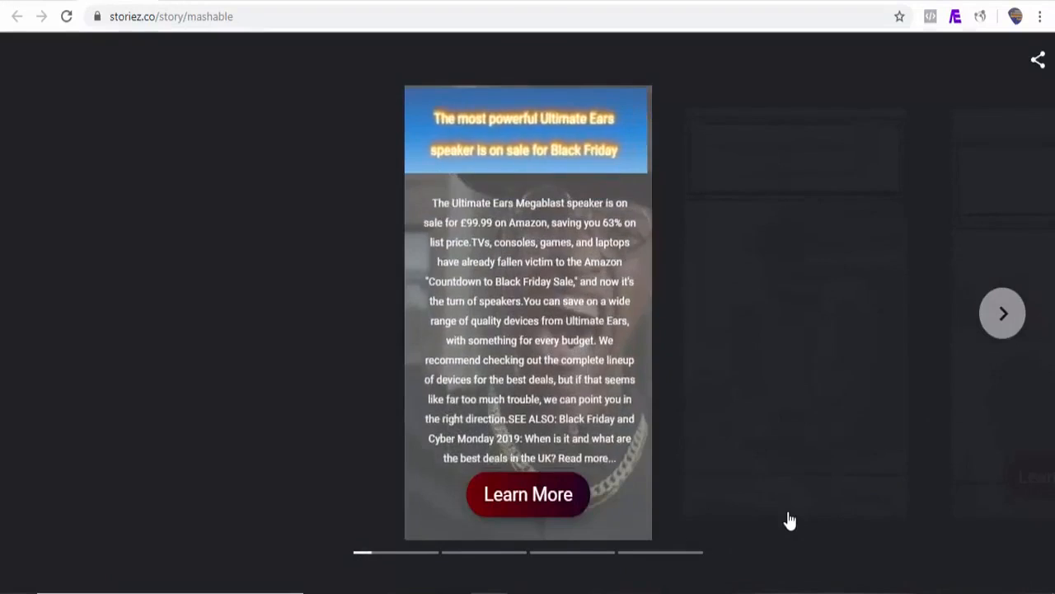
Page through the Mashable story to its last page and show its share providers
{"action": "left_click", "coordinate": [1009, 328]}
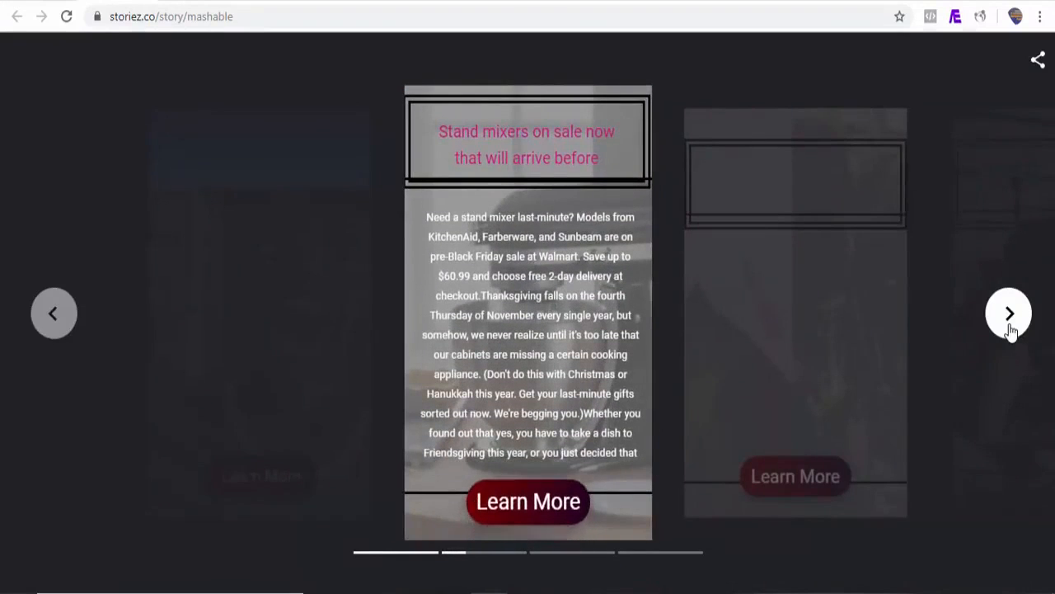
{"action": "left_click", "coordinate": [1010, 328]}
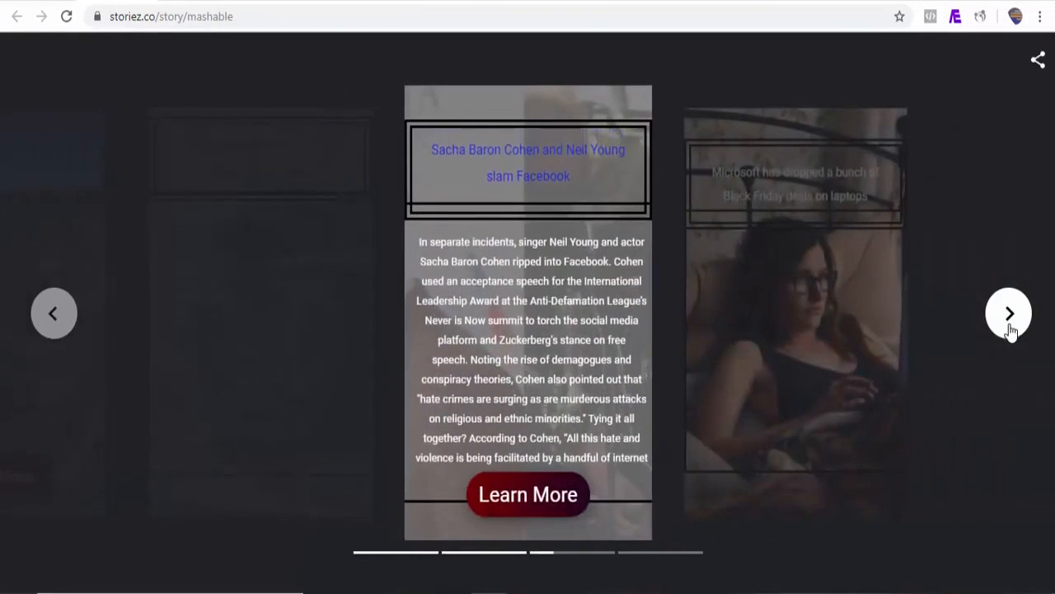
{"action": "left_click", "coordinate": [1010, 315]}
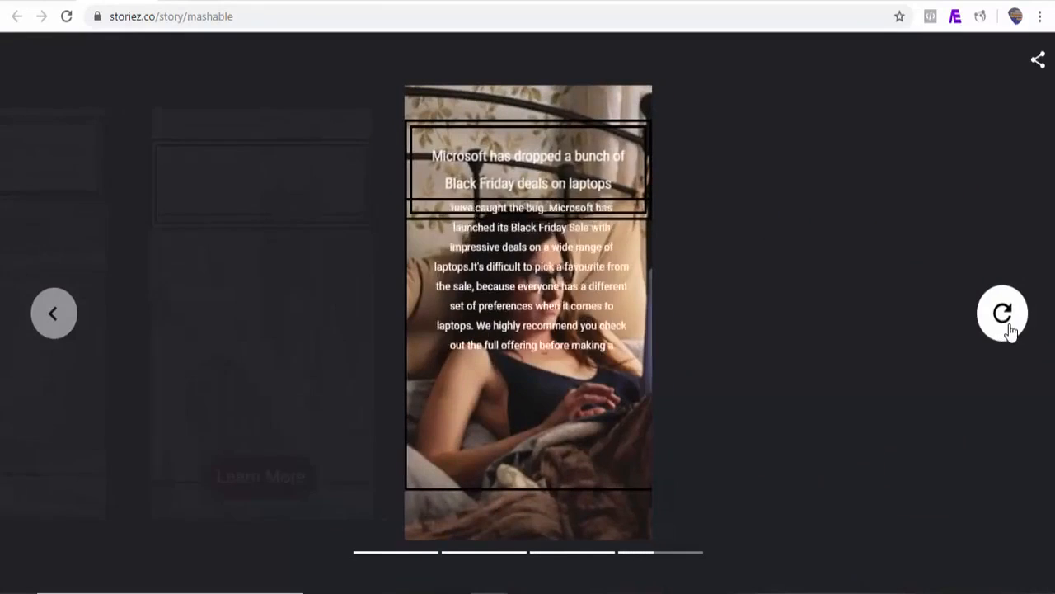
{"action": "left_click", "coordinate": [1037, 64]}
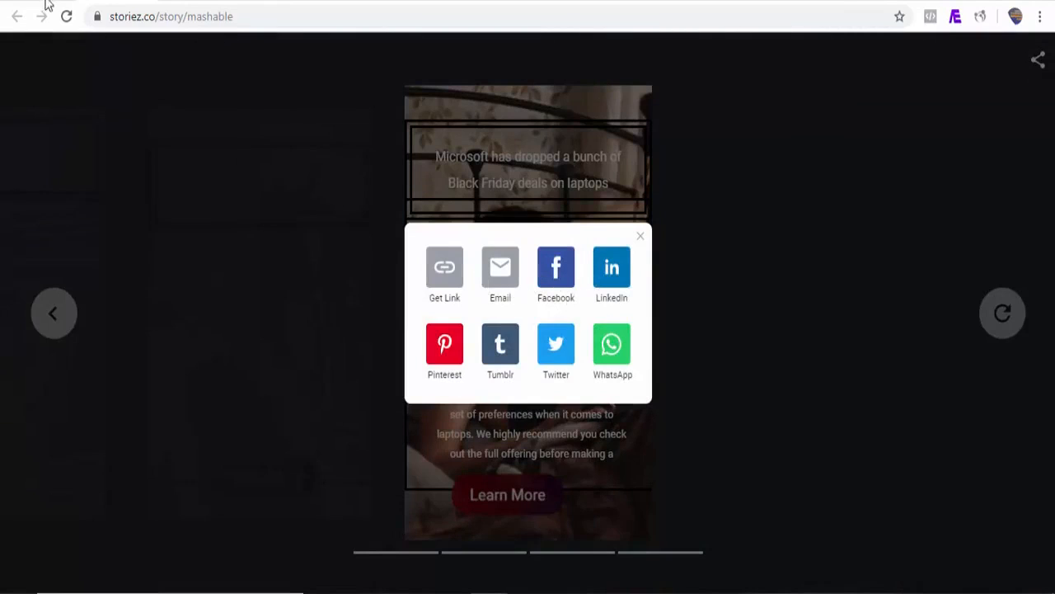
Return to the stories list, open the sharing options of Mashable RRS Feed and view its QR code
{"action": "left_click", "coordinate": [17, 15]}
{"action": "mouse_move", "coordinate": [1050, 262]}
{"action": "left_mouse_down"}
{"action": "mouse_move", "coordinate": [1050, 94]}
{"action": "mouse_move", "coordinate": [1050, 267]}
{"action": "left_mouse_up"}
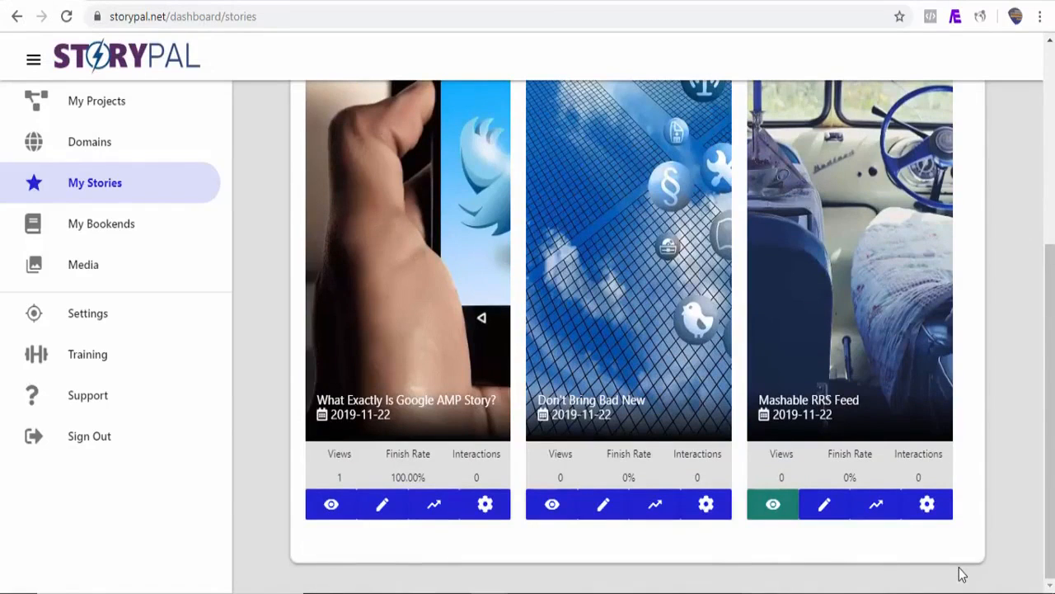
{"action": "left_click", "coordinate": [928, 505]}
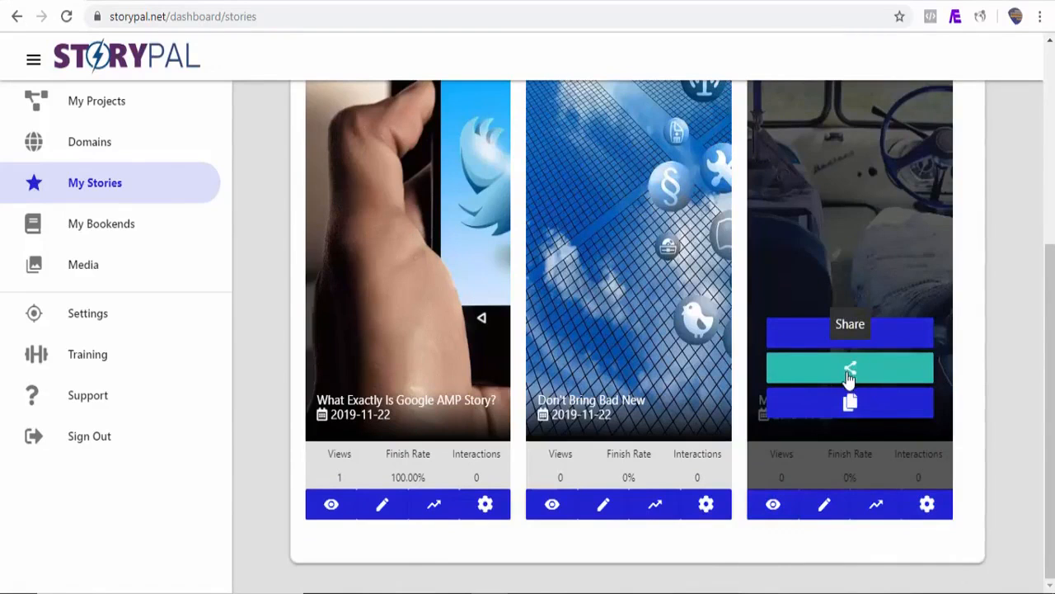
{"action": "left_click", "coordinate": [849, 371]}
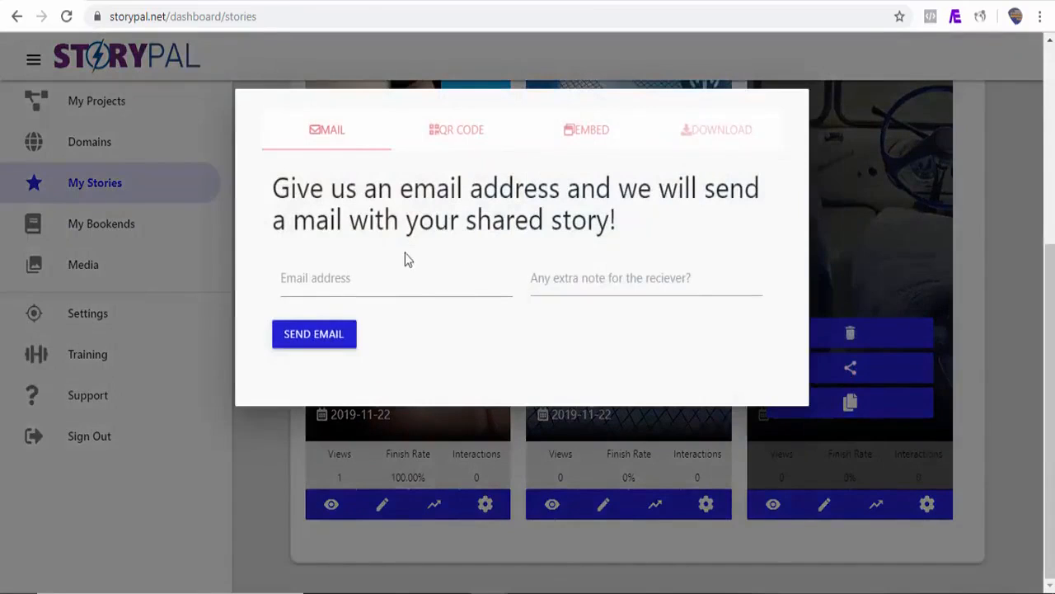
{"action": "left_click", "coordinate": [456, 133]}
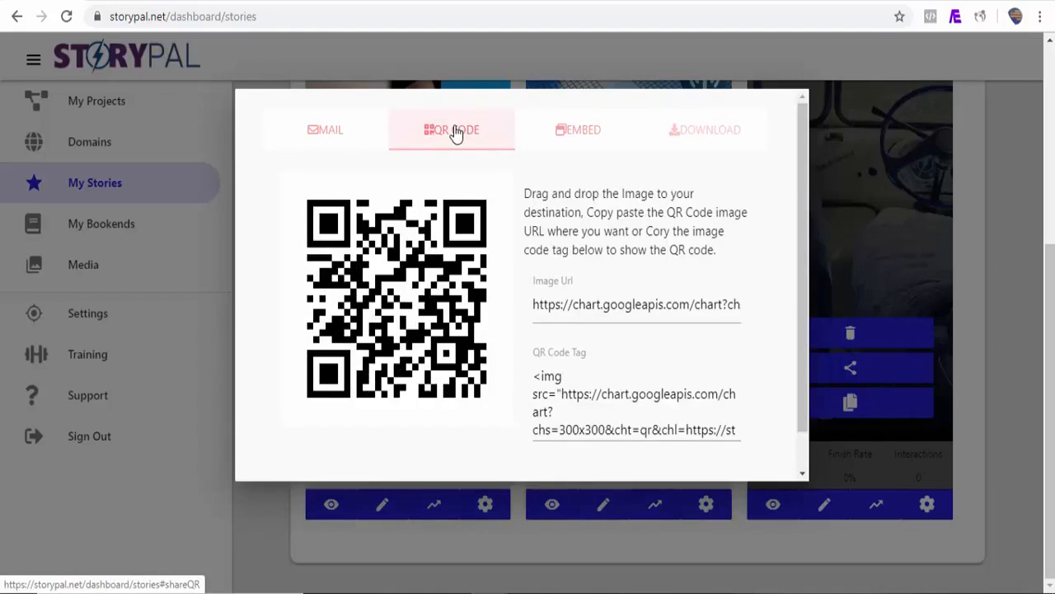
Copy the complete embed frame code of the Mashable story
{"action": "left_click", "coordinate": [582, 136]}
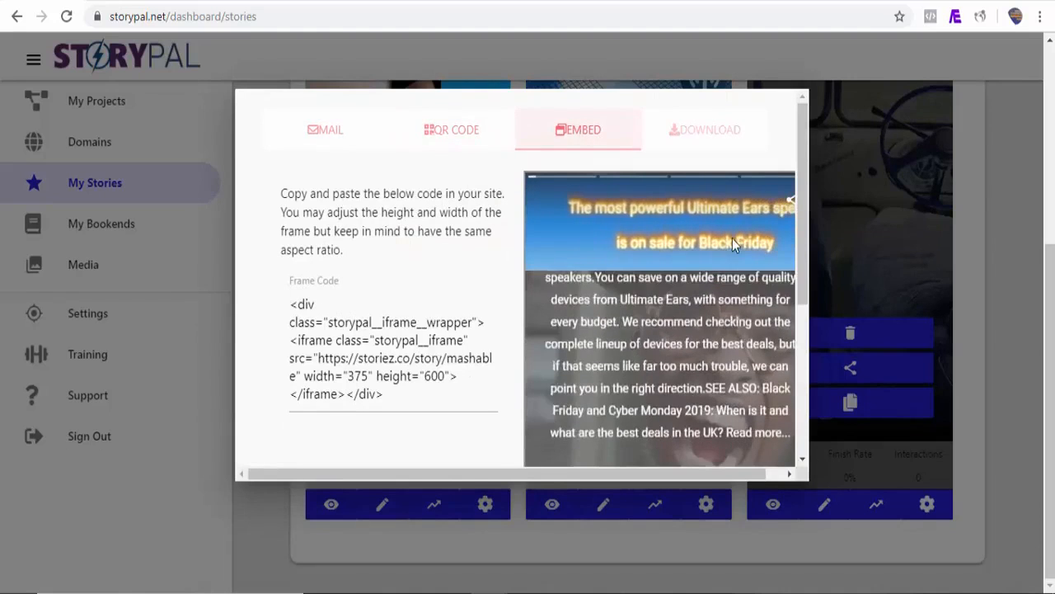
{"action": "left_click_drag", "start_coordinate": [804, 247], "coordinate": [795, 284]}
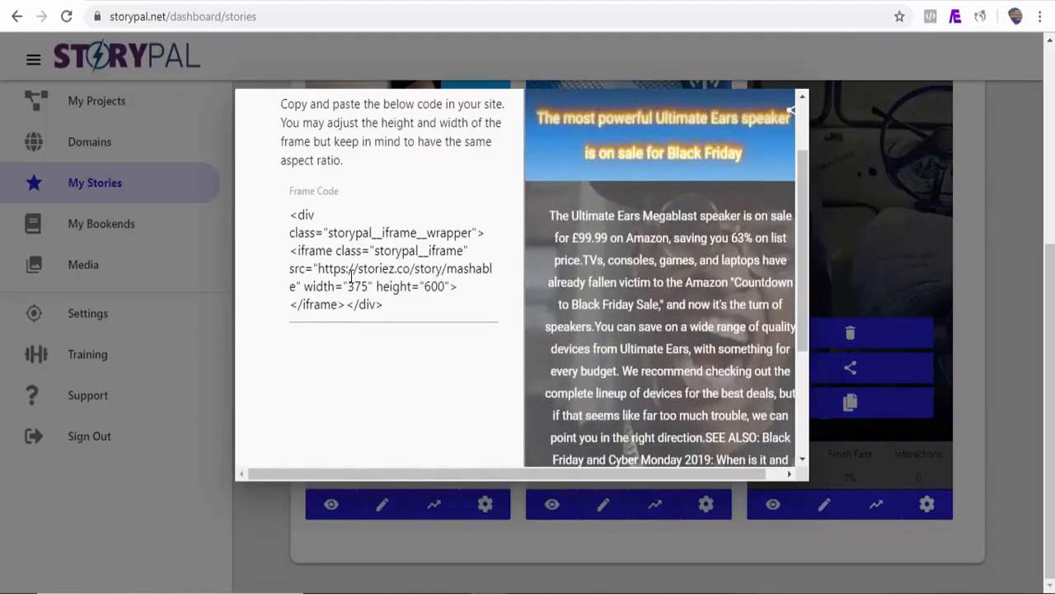
{"action": "left_click_drag", "start_coordinate": [290, 216], "coordinate": [362, 311]}
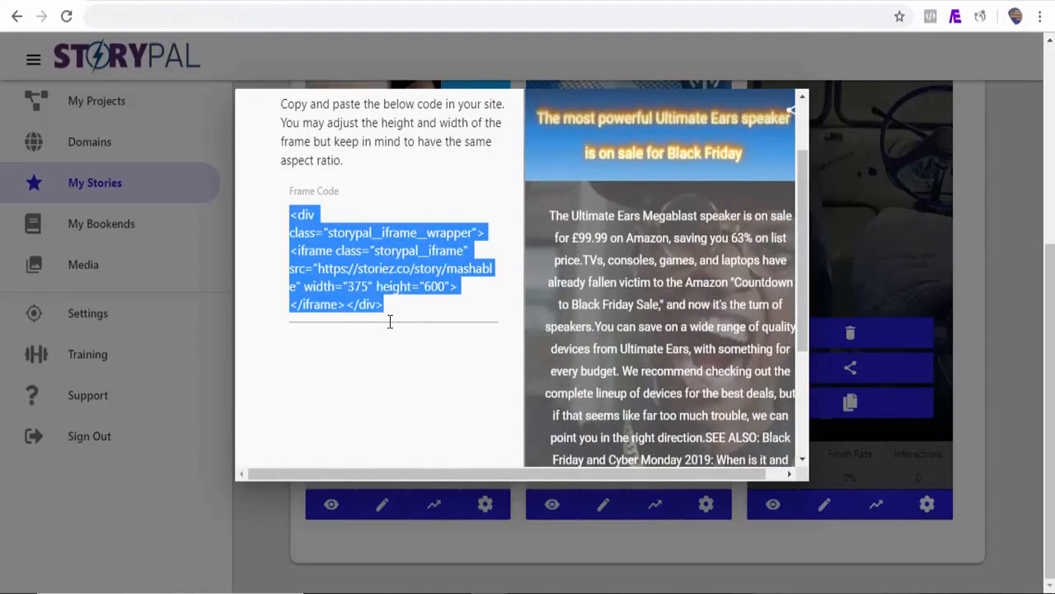
Switch to the new WordPress post, add a Custom HTML block and paste the Mashable story's frame code into it
{"action": "left_click", "coordinate": [845, 2]}
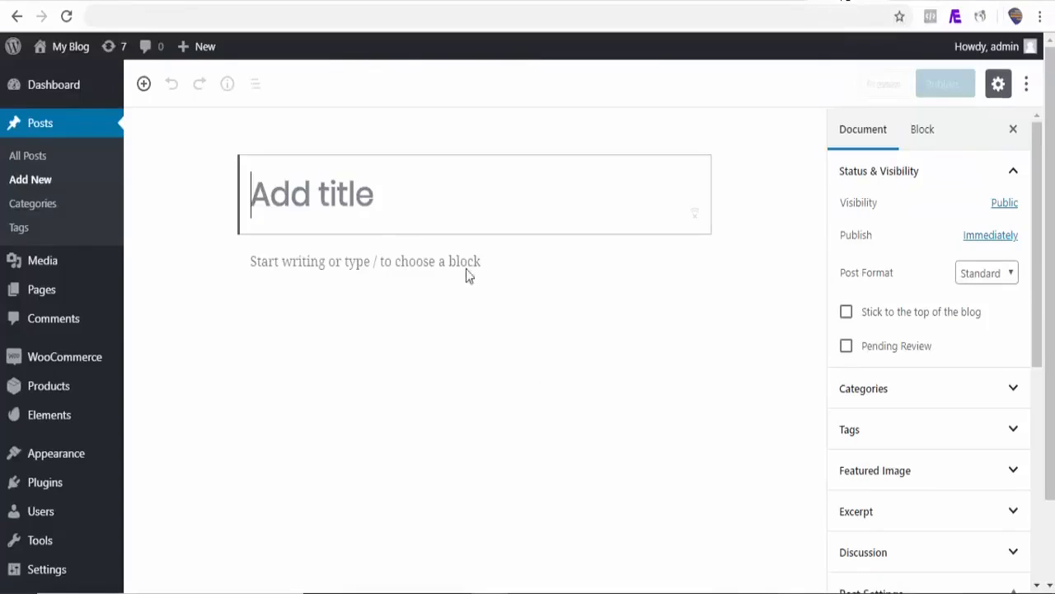
{"action": "left_click", "coordinate": [215, 262]}
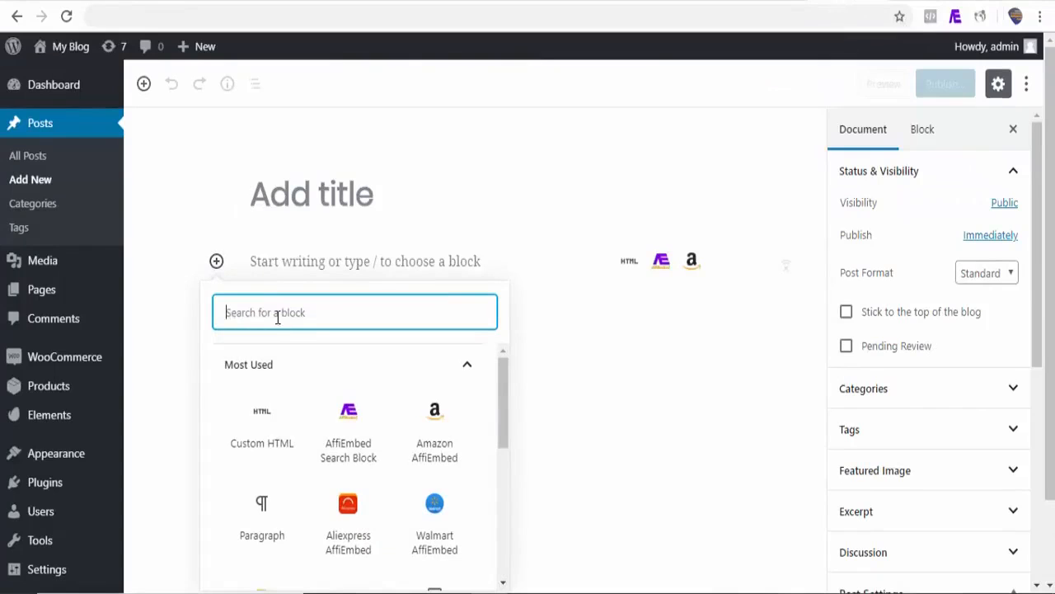
{"action": "left_click", "coordinate": [273, 431]}
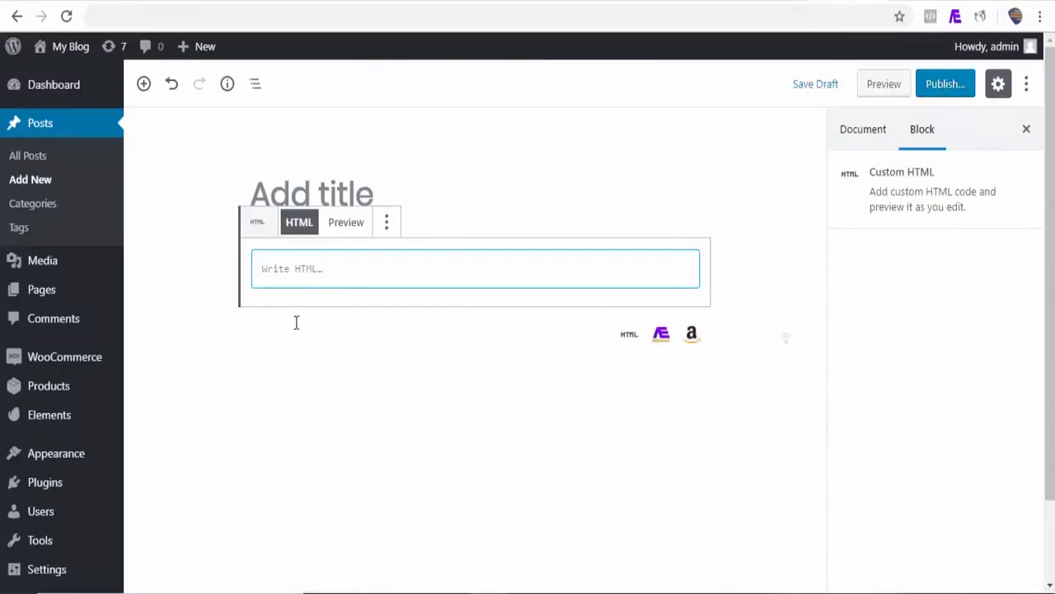
{"action": "type", "text": "<div class=\"storypal__iframe__wrapper\"><iframe class=\"storypal__iframe\" src=\"https://storiez.co/story/mashable\" width=\"375\" height=\"600\"></iframe></div>"}
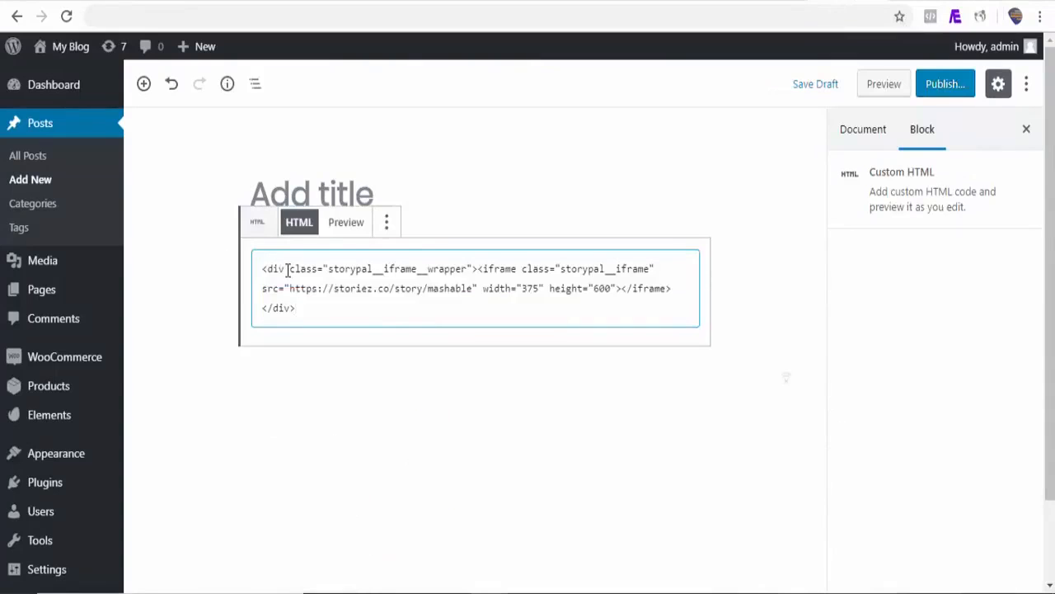
Preview the WordPress post and inspect the embedded Mashable story
{"action": "left_click", "coordinate": [887, 87]}
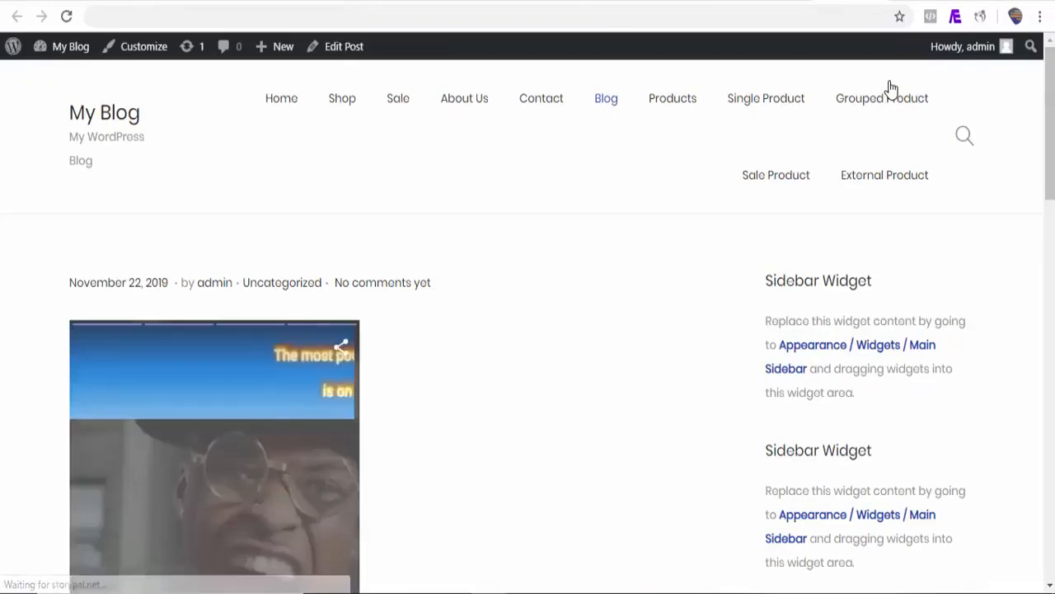
{"action": "left_click_drag", "start_coordinate": [1051, 92], "coordinate": [1052, 123]}
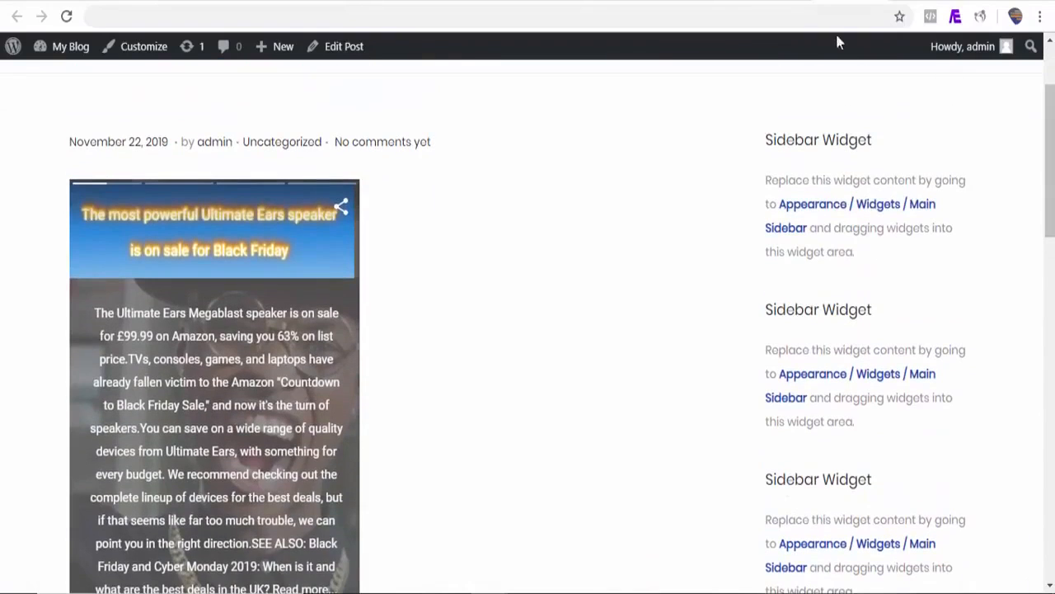
{"action": "mouse_move", "coordinate": [1051, 175]}
{"action": "left_mouse_down"}
{"action": "mouse_move", "coordinate": [1051, 226]}
{"action": "mouse_move", "coordinate": [1051, 184]}
{"action": "left_mouse_up"}
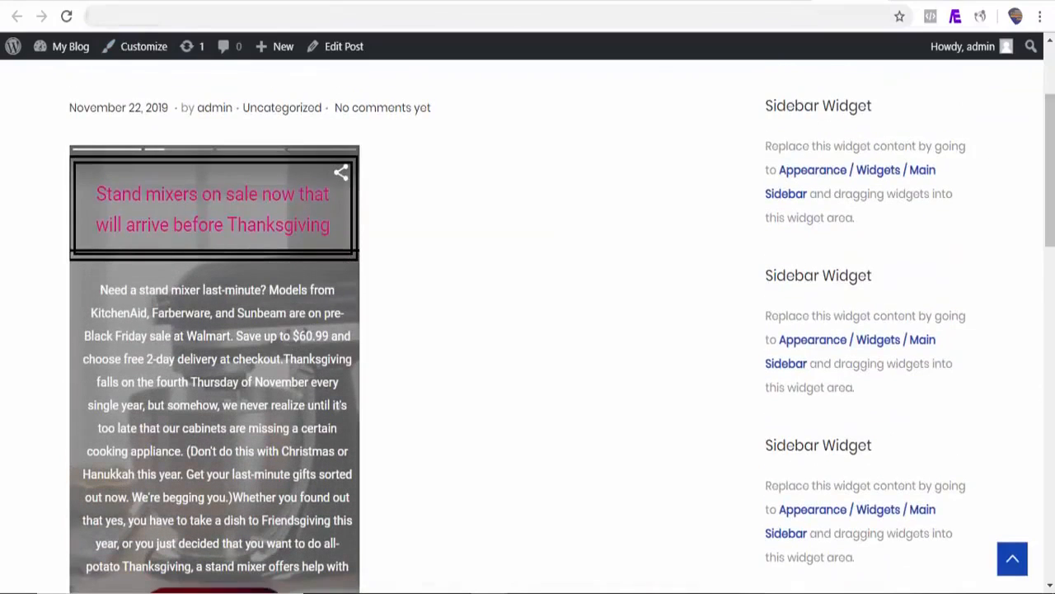
Switch back to StoryPal, close the Mashable story's sharing options and start sharing several stories as one element
{"action": "left_click", "coordinate": [83, 1]}
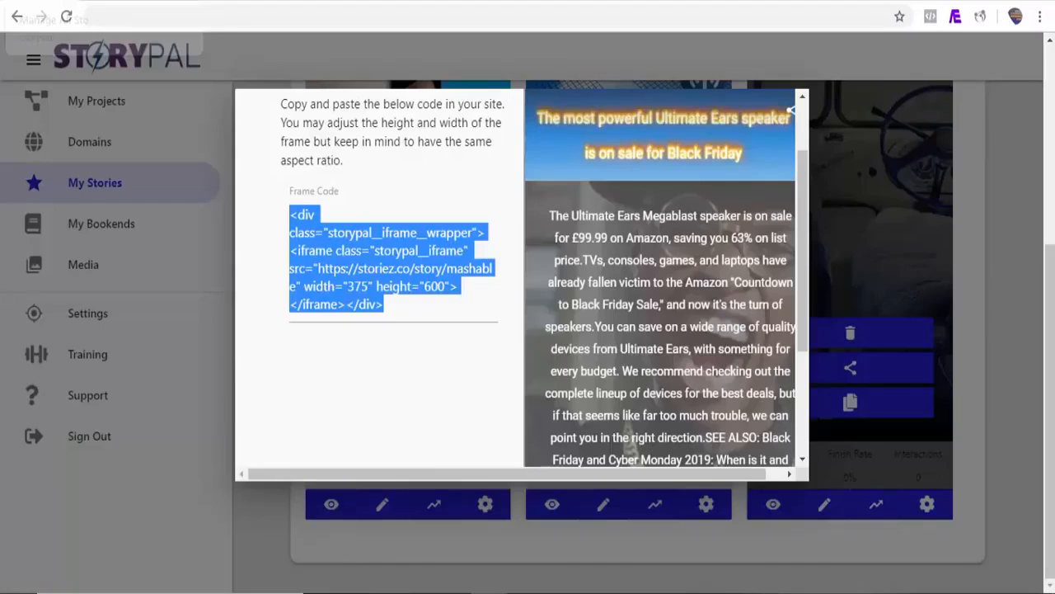
{"action": "left_click", "coordinate": [997, 288]}
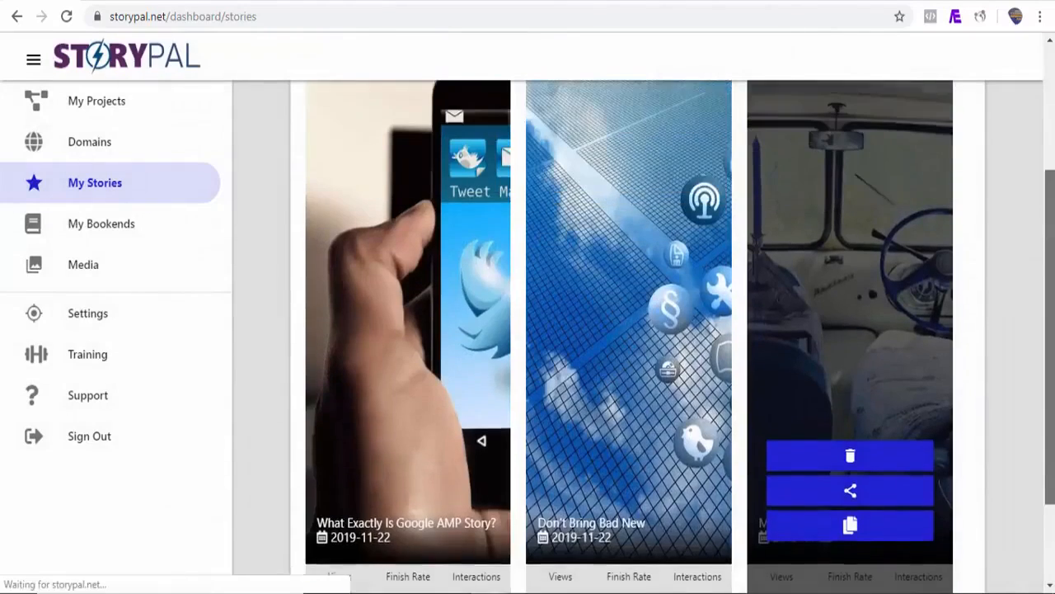
{"action": "left_click_drag", "start_coordinate": [1051, 140], "coordinate": [1052, 99]}
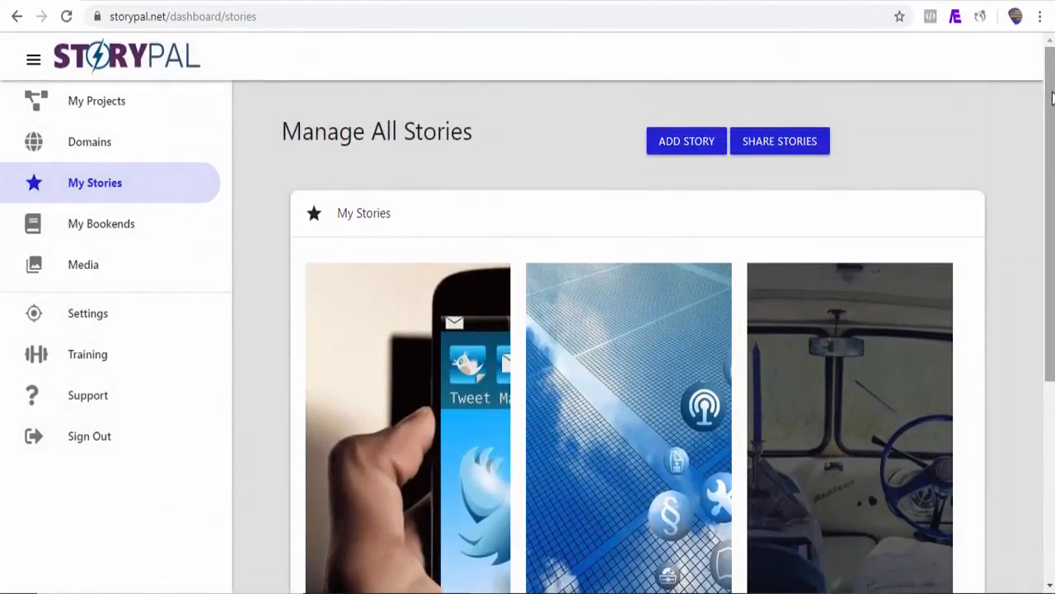
{"action": "left_click", "coordinate": [779, 144]}
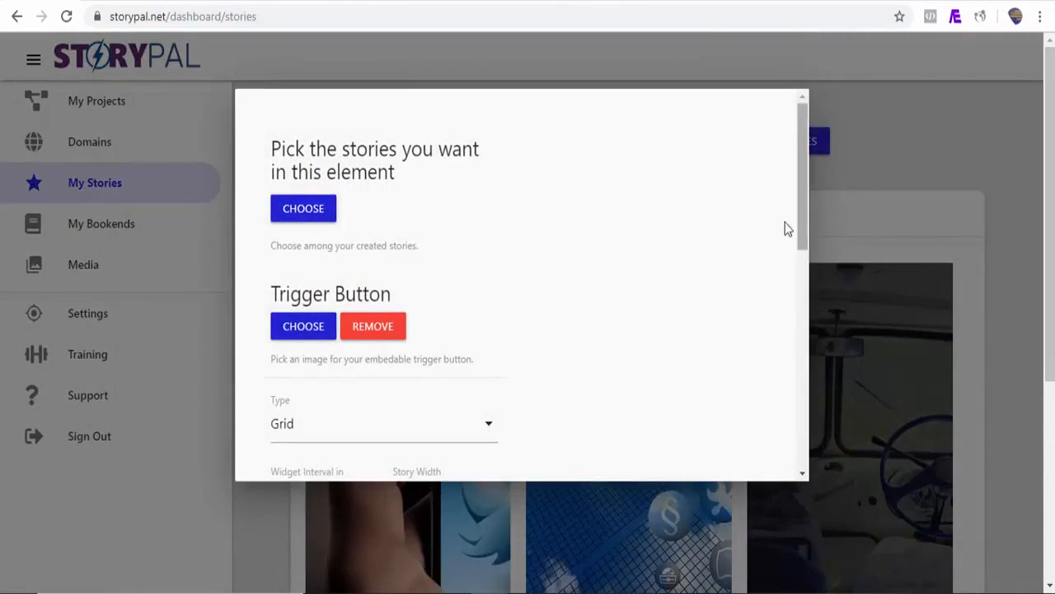
Add What Exactly Is Google AMP Story?, Don't Bring Bad New and Mashable RRS Feed, in that order, to the shared element
{"action": "left_click", "coordinate": [324, 216]}
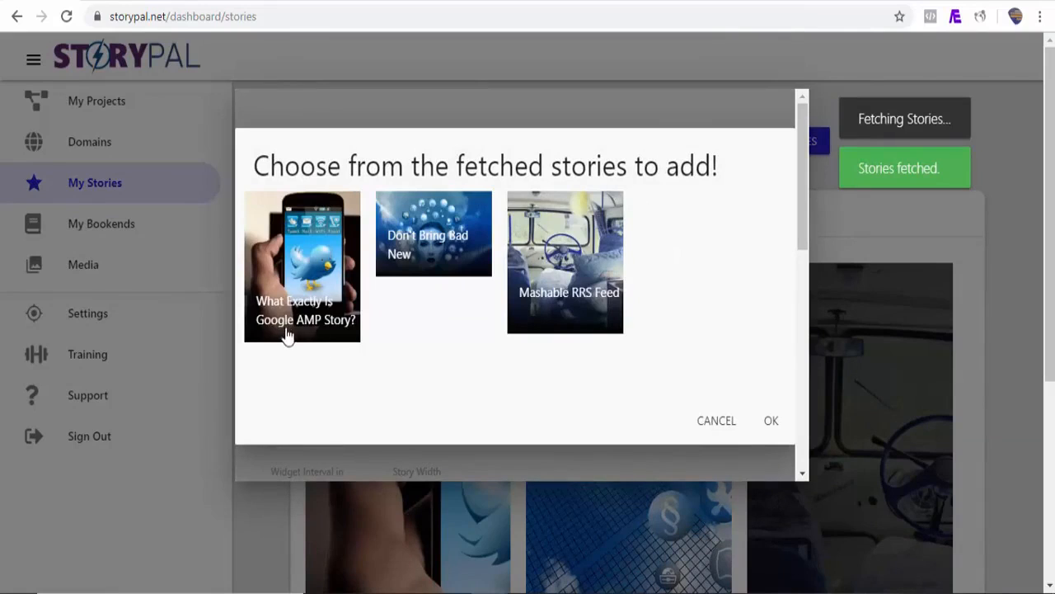
{"action": "left_click", "coordinate": [287, 336]}
{"action": "left_click", "coordinate": [411, 280]}
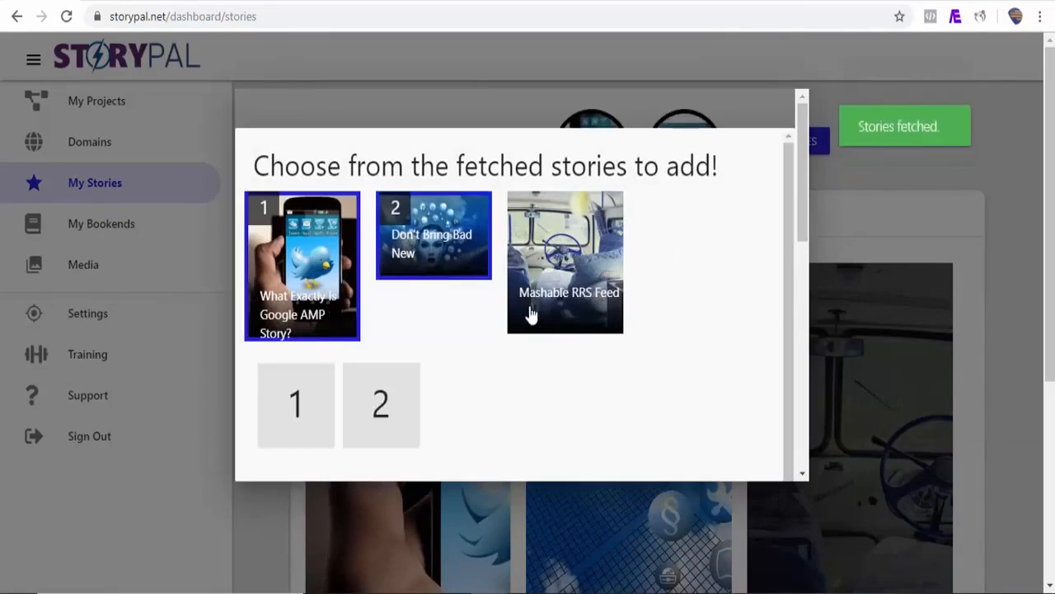
{"action": "left_click", "coordinate": [541, 318]}
{"action": "mouse_move", "coordinate": [801, 225]}
{"action": "left_mouse_down"}
{"action": "mouse_move", "coordinate": [788, 370]}
{"action": "mouse_move", "coordinate": [784, 306]}
{"action": "mouse_move", "coordinate": [804, 255]}
{"action": "mouse_move", "coordinate": [803, 214]}
{"action": "mouse_move", "coordinate": [803, 232]}
{"action": "left_mouse_up"}
{"action": "left_click", "coordinate": [759, 296]}
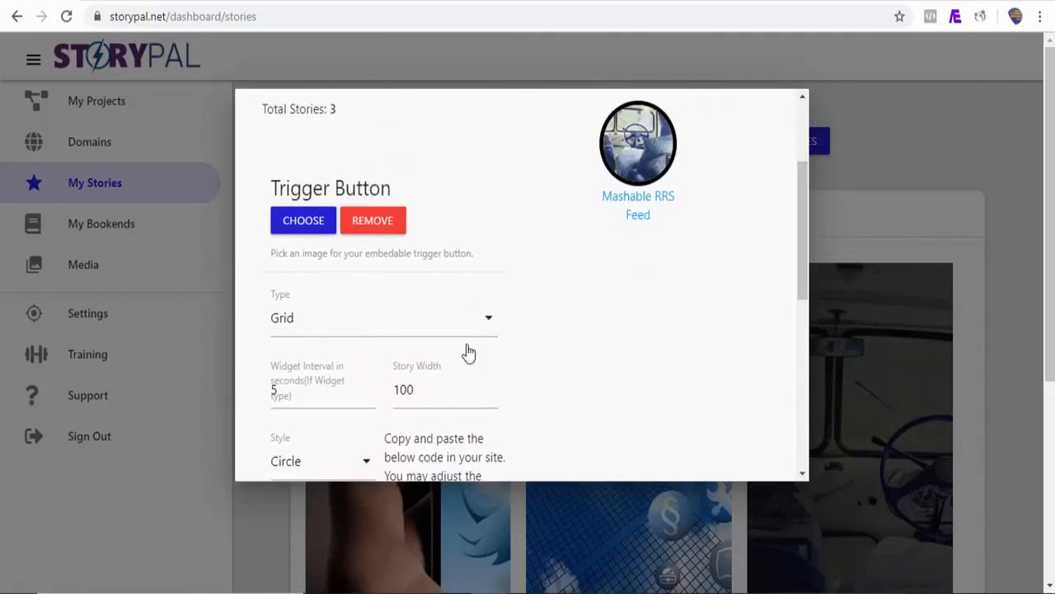
Set the shared grid's story width to 200, try the Square style and switch the style to Rectangle
{"action": "left_click_drag", "start_coordinate": [431, 392], "coordinate": [395, 389]}
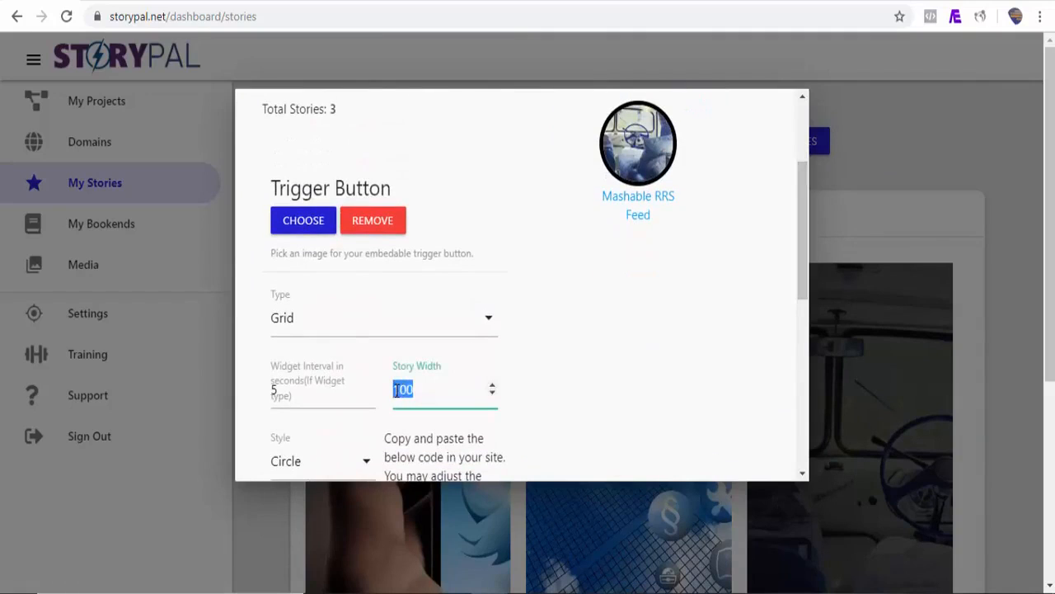
{"action": "type", "text": "200"}
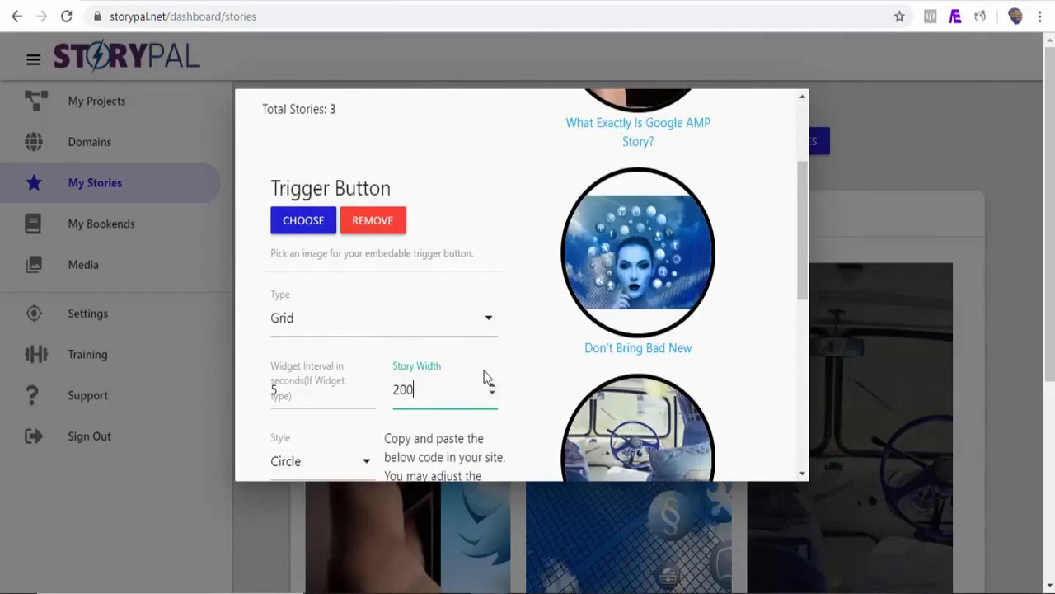
{"action": "left_click_drag", "start_coordinate": [806, 244], "coordinate": [803, 282]}
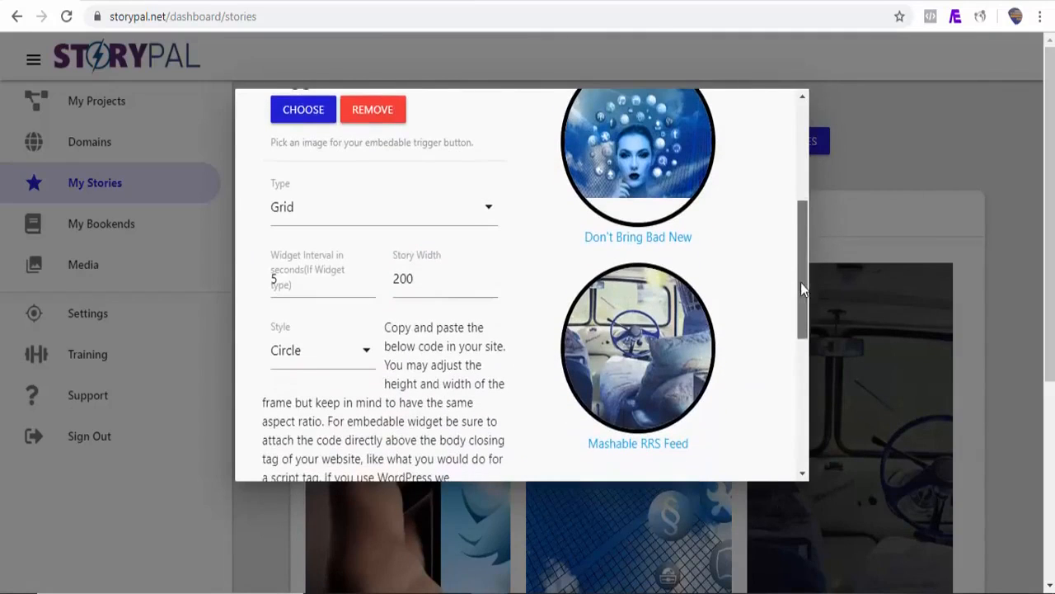
{"action": "left_click", "coordinate": [366, 363]}
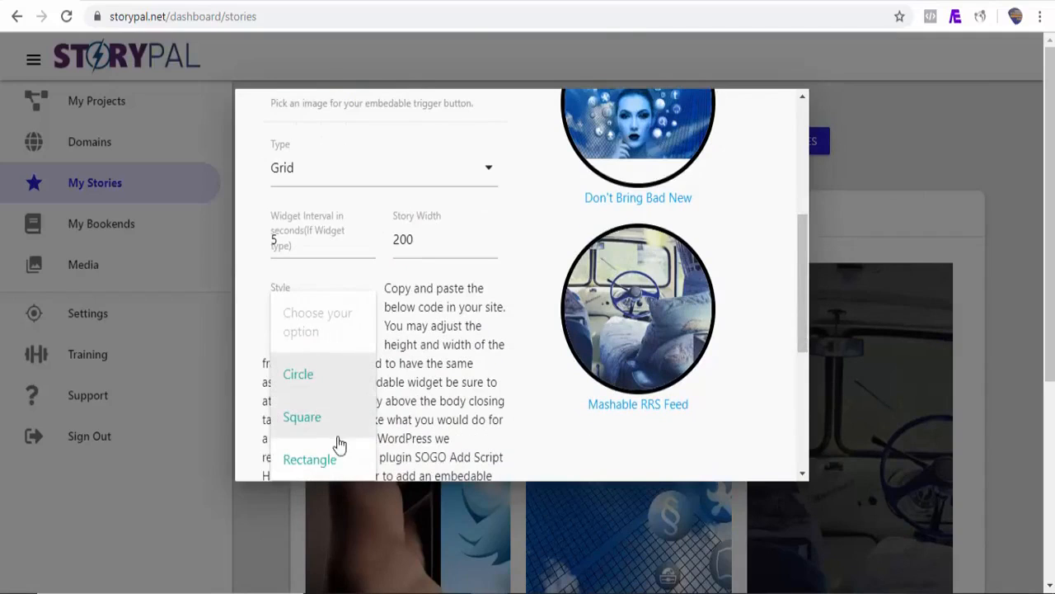
{"action": "left_click", "coordinate": [301, 417]}
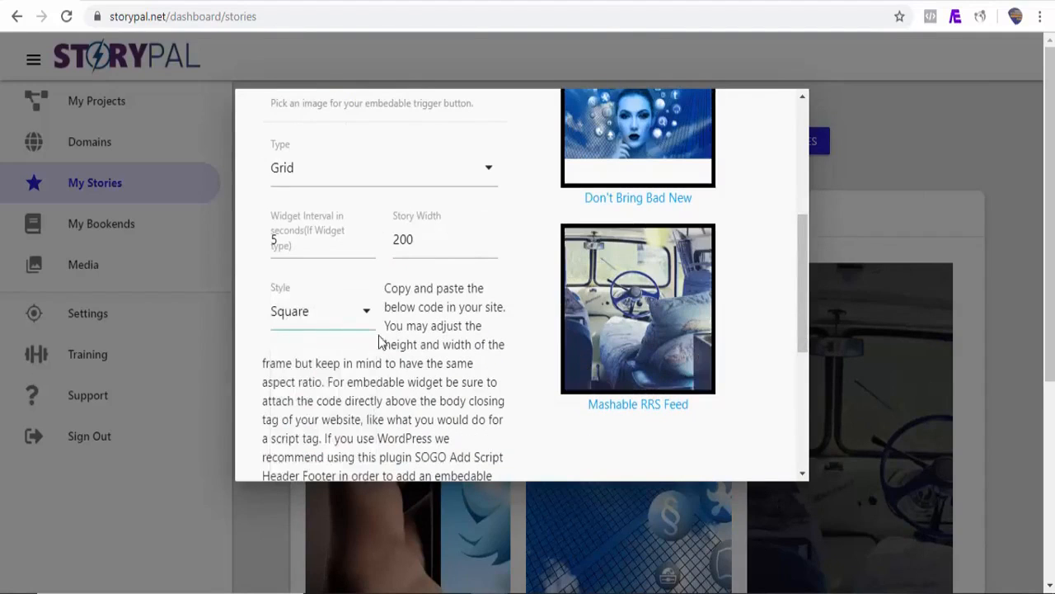
{"action": "left_click", "coordinate": [368, 325]}
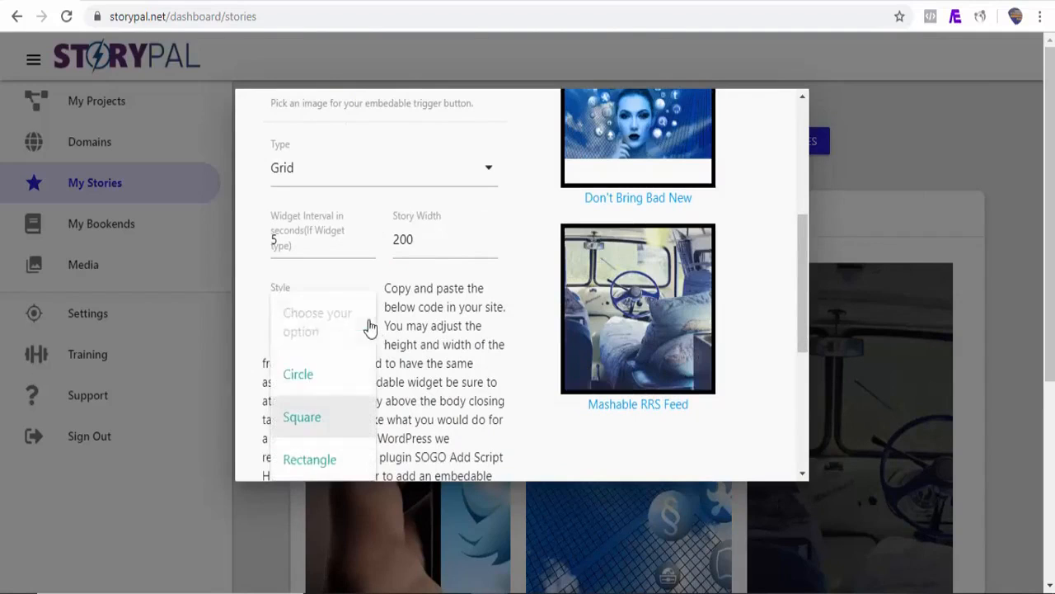
{"action": "left_click", "coordinate": [328, 468]}
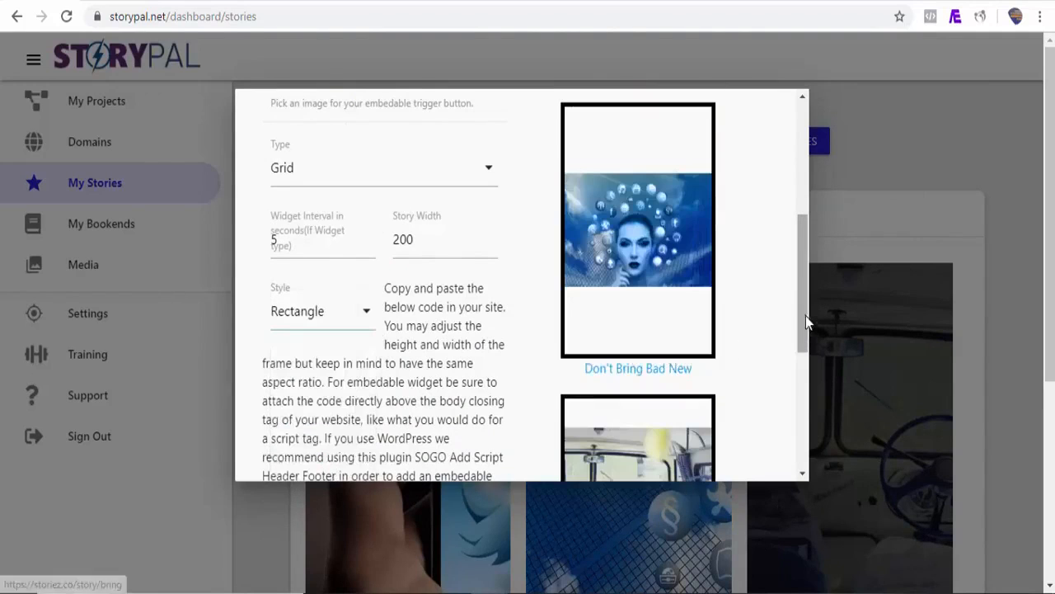
Change the shared story grid's style to Circle
{"action": "scroll", "coordinate": [799, 267], "scroll_direction": "up", "scroll_amount": 1}
{"action": "scroll", "coordinate": [794, 330], "scroll_direction": "down", "scroll_amount": 2}
{"action": "scroll", "coordinate": [792, 326], "scroll_direction": "up", "scroll_amount": 1}
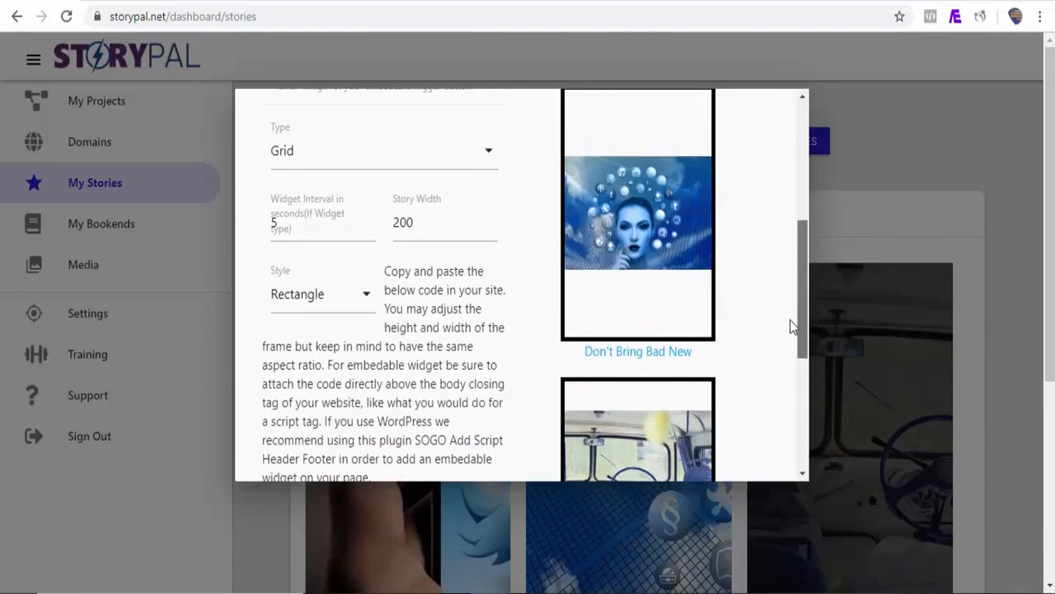
{"action": "left_click", "coordinate": [367, 301]}
{"action": "left_click", "coordinate": [300, 363]}
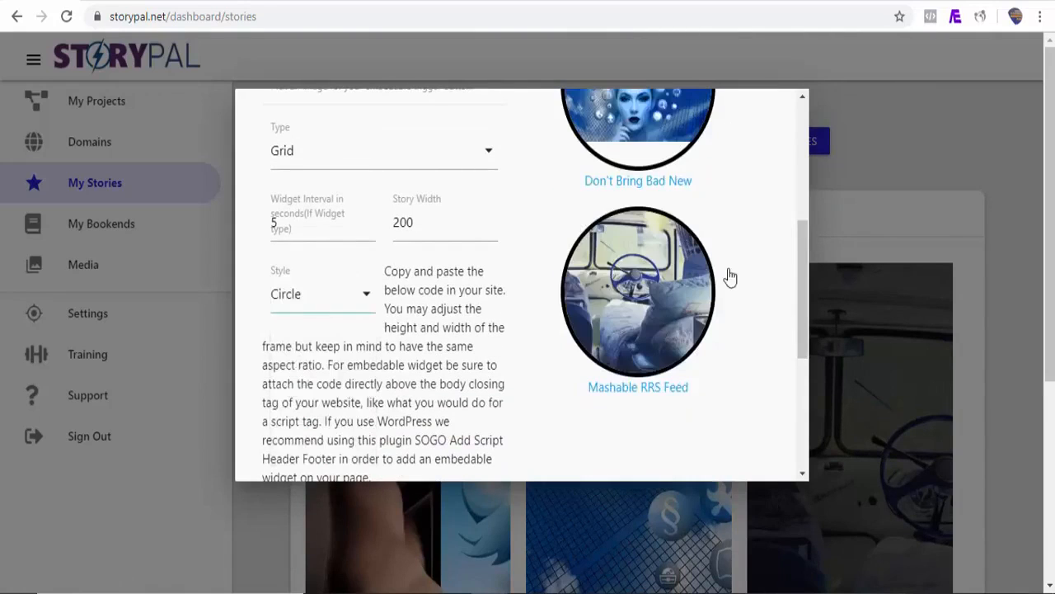
Copy the circular grid's share code into a new Custom HTML block in the WordPress post and preview the post
{"action": "scroll", "coordinate": [803, 286], "scroll_direction": "down", "scroll_amount": 3}
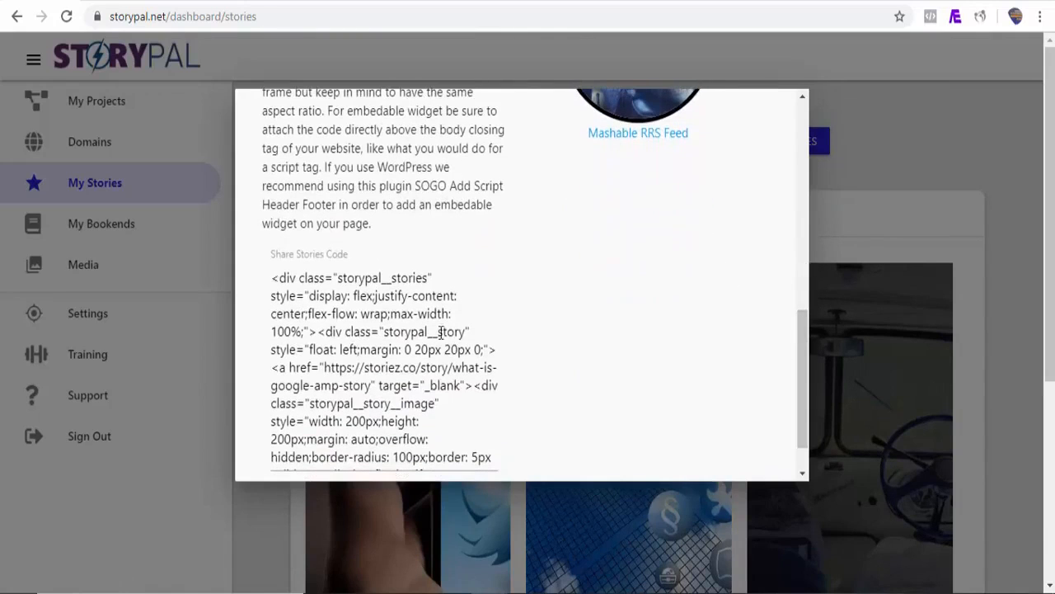
{"action": "left_click", "coordinate": [342, 316]}
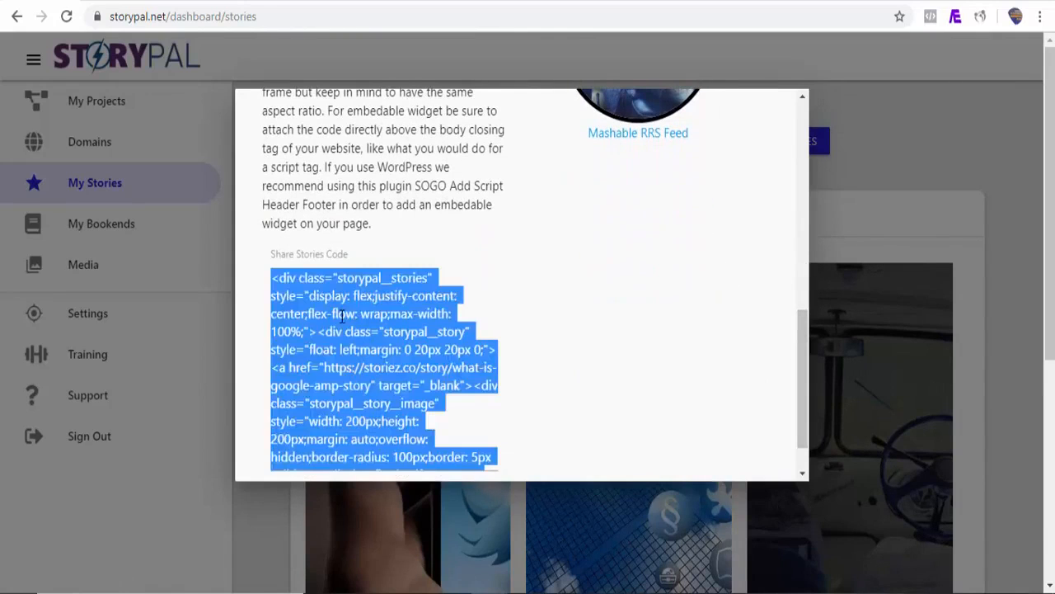
{"action": "left_click", "coordinate": [789, 1]}
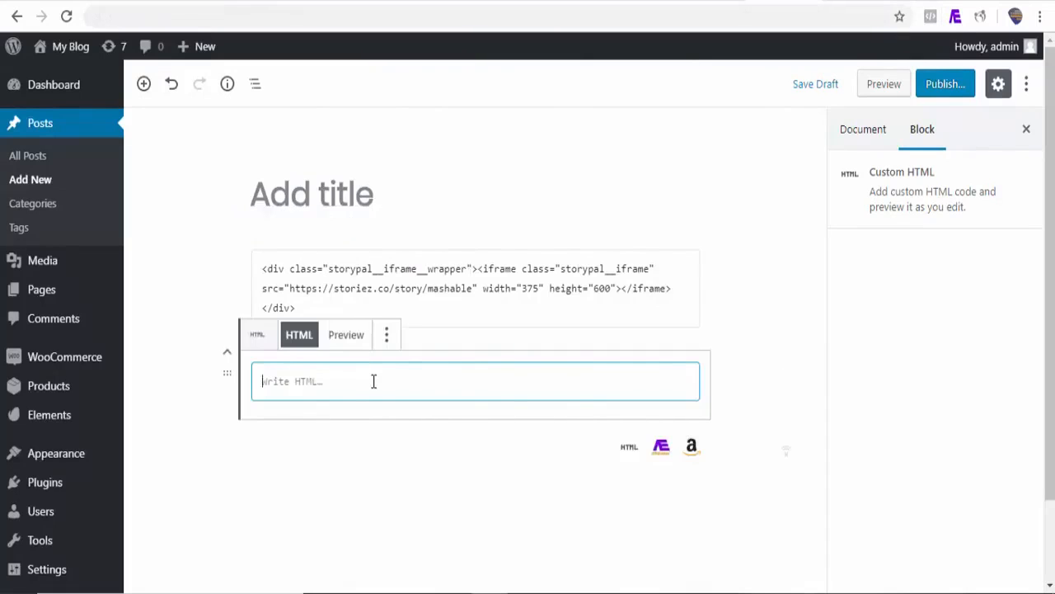
{"action": "key", "text": "ctrl+v"}
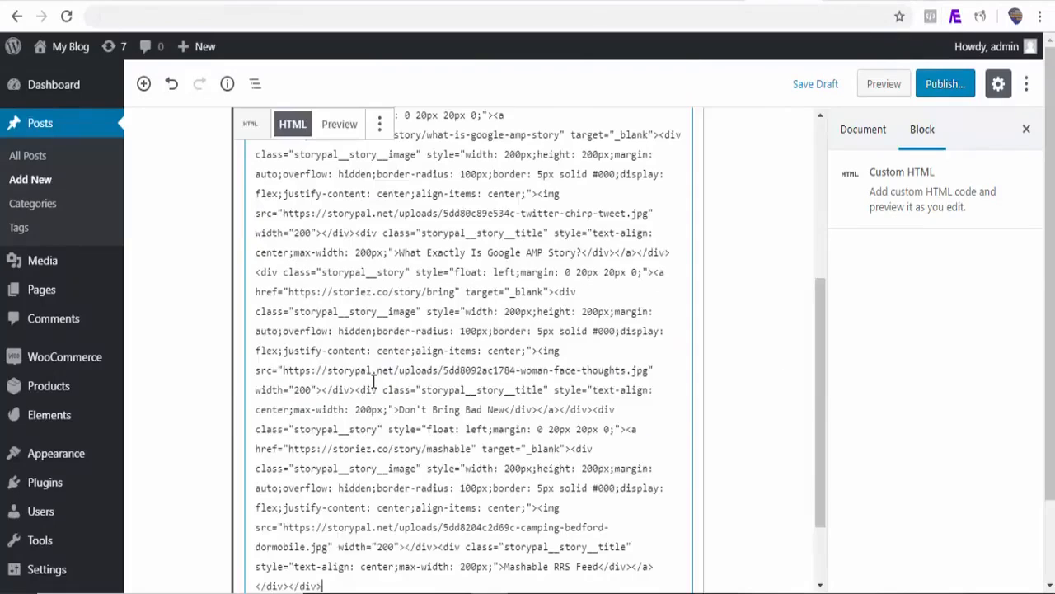
{"action": "left_click", "coordinate": [881, 93]}
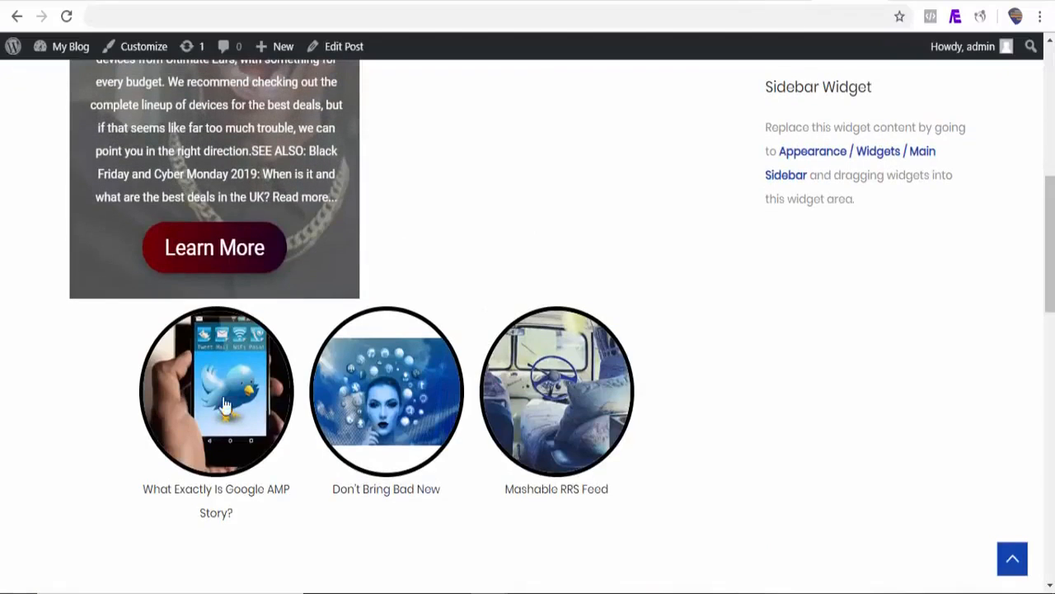
{"action": "left_click", "coordinate": [369, 427]}
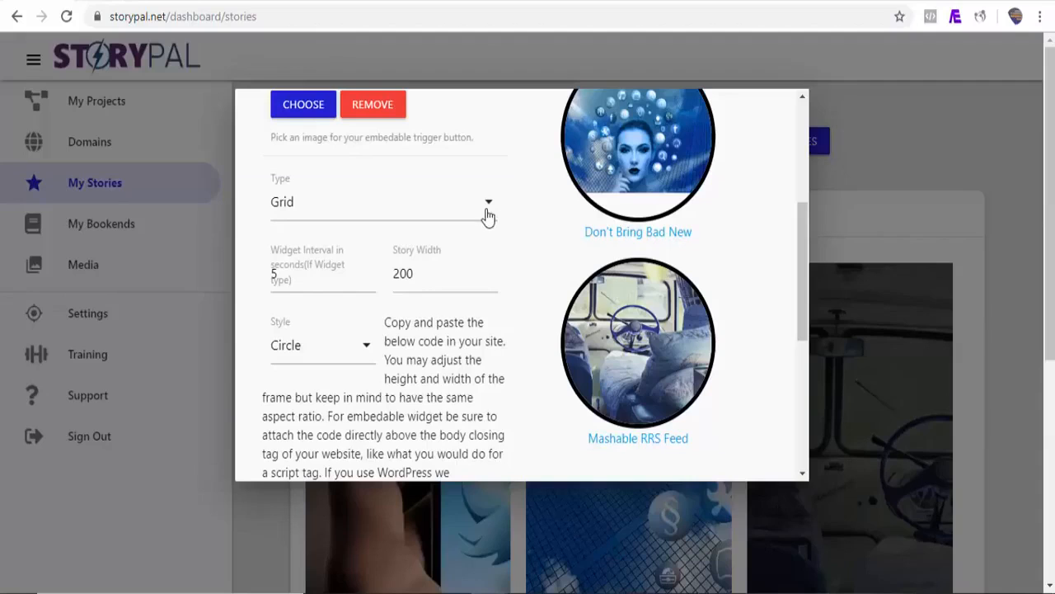
Back in StoryPal, change the shared element's type to Embedable Widget and use pro.png from the media library as its trigger image
{"action": "left_click", "coordinate": [487, 216]}
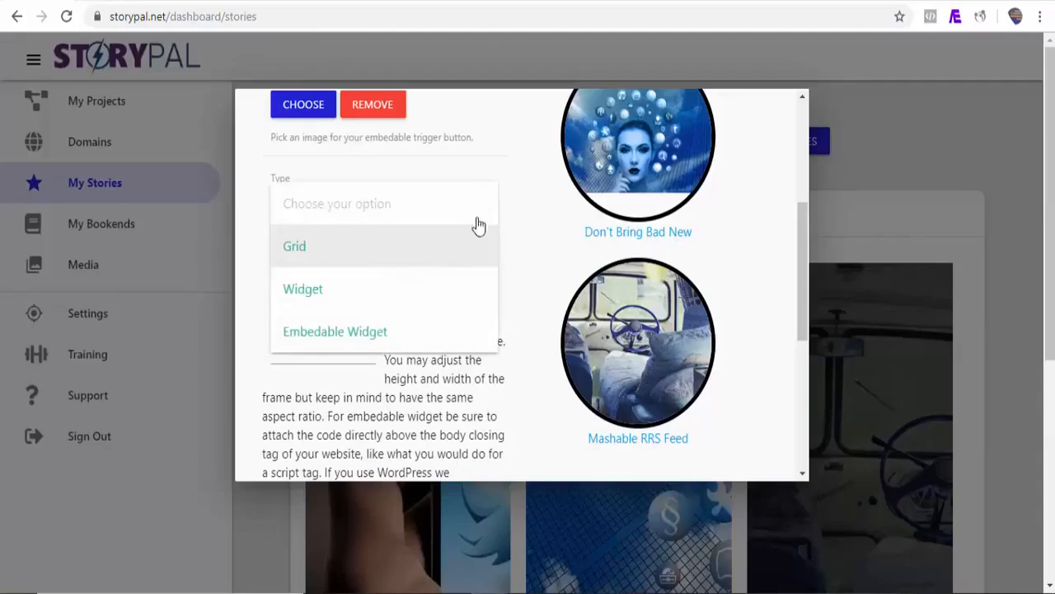
{"action": "left_click", "coordinate": [388, 336]}
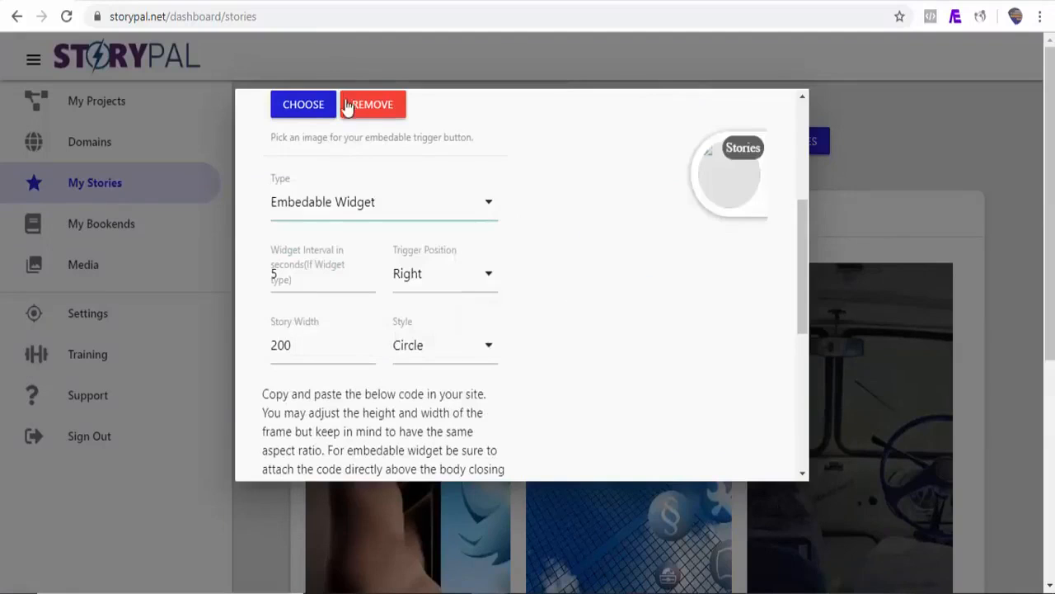
{"action": "left_click", "coordinate": [301, 108]}
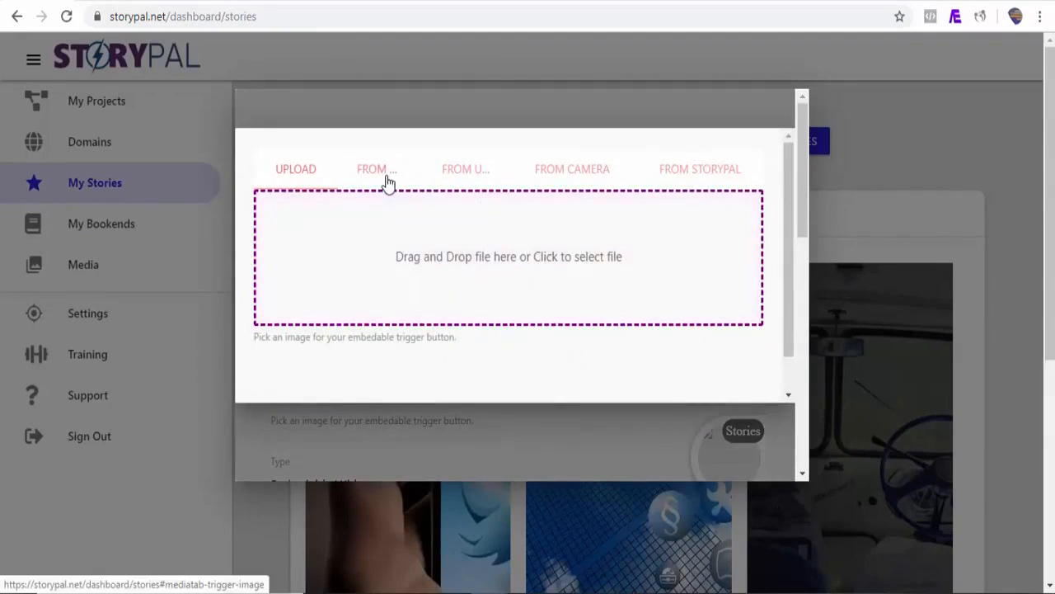
{"action": "left_click", "coordinate": [388, 177]}
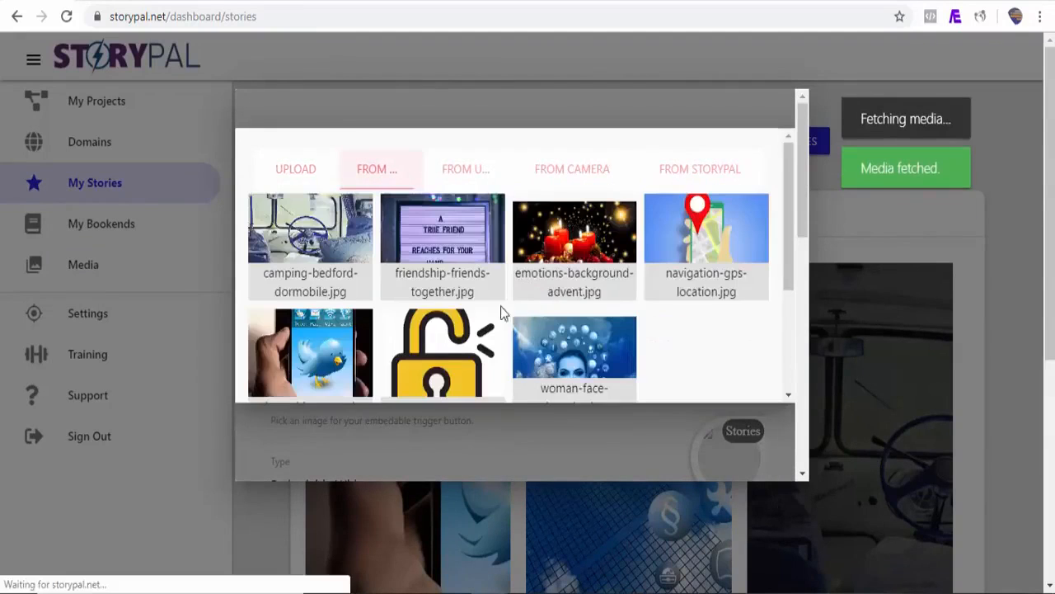
{"action": "left_click", "coordinate": [446, 346]}
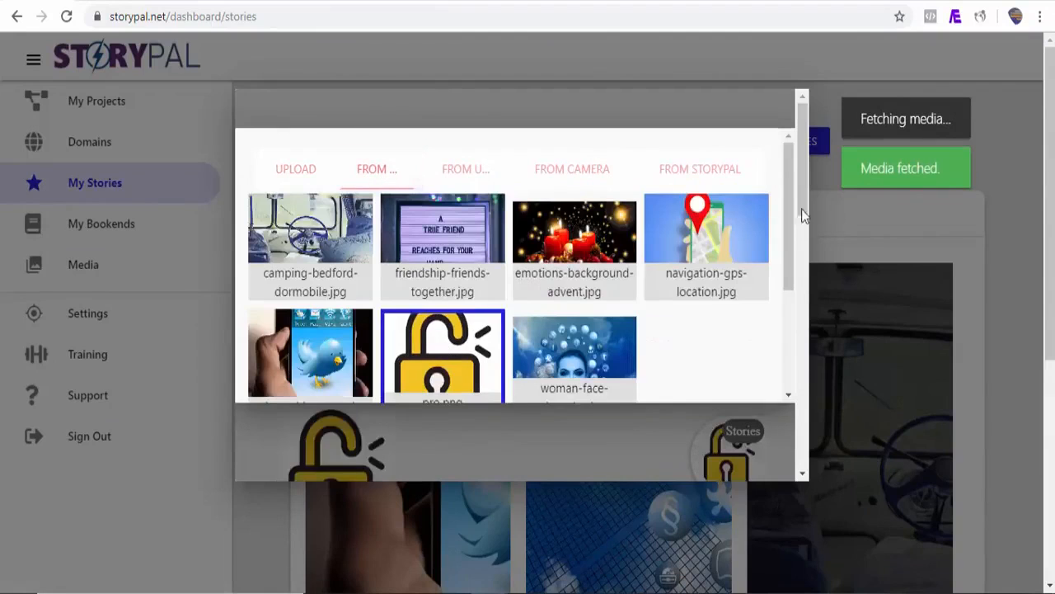
{"action": "scroll", "coordinate": [801, 209], "scroll_direction": "down", "scroll_amount": 5}
{"action": "left_click", "coordinate": [760, 312]}
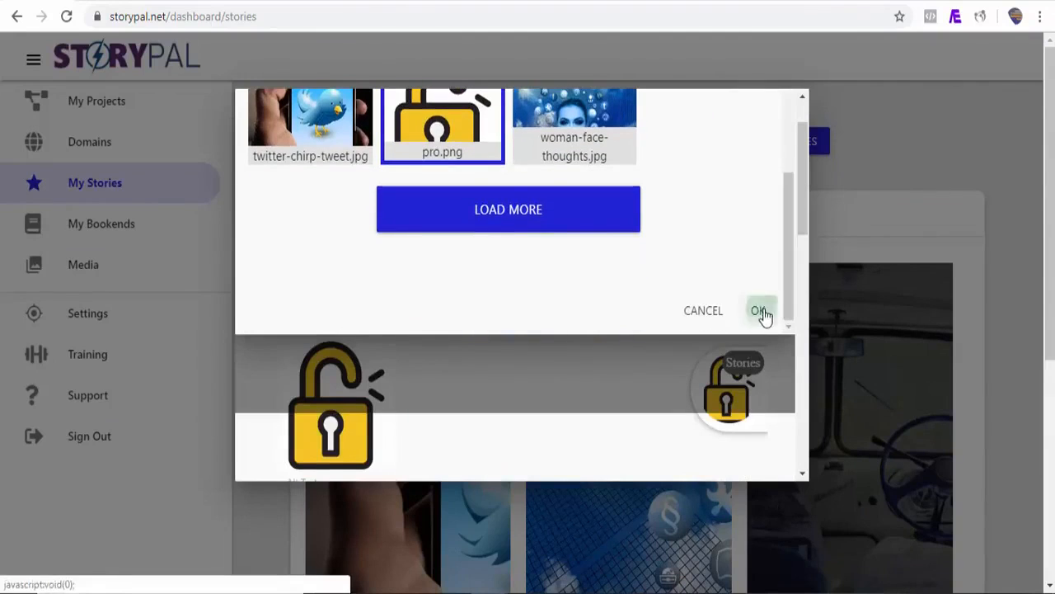
Copy the embeddable widget's share code and paste it into another new Custom HTML block at the end of the WordPress post
{"action": "scroll", "coordinate": [761, 316], "scroll_direction": "down", "scroll_amount": 10}
{"action": "left_click", "coordinate": [368, 388]}
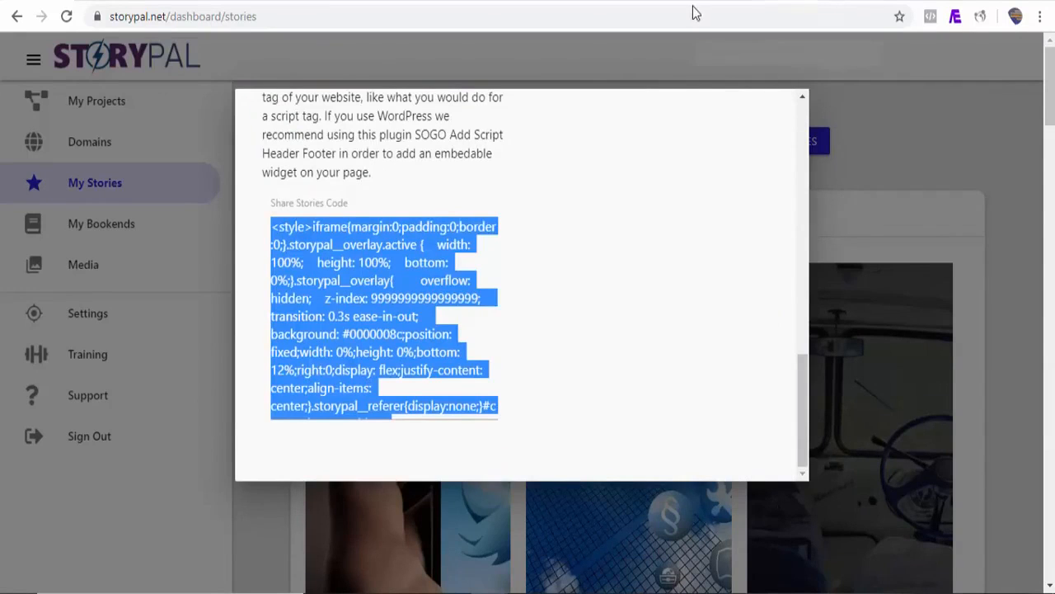
{"action": "left_click", "coordinate": [726, 1]}
{"action": "left_click", "coordinate": [209, 553]}
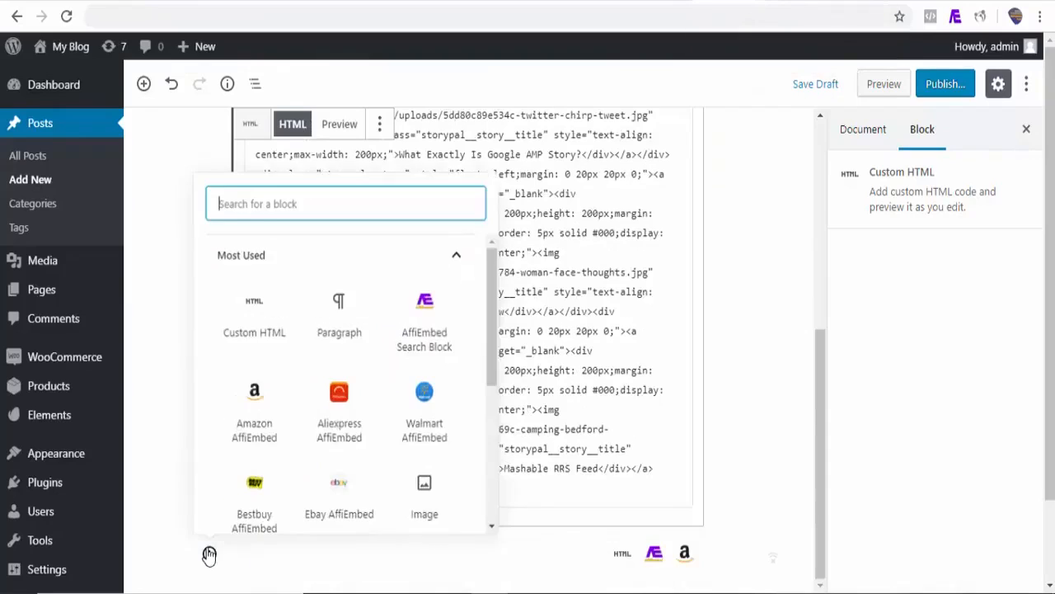
{"action": "left_click", "coordinate": [233, 329]}
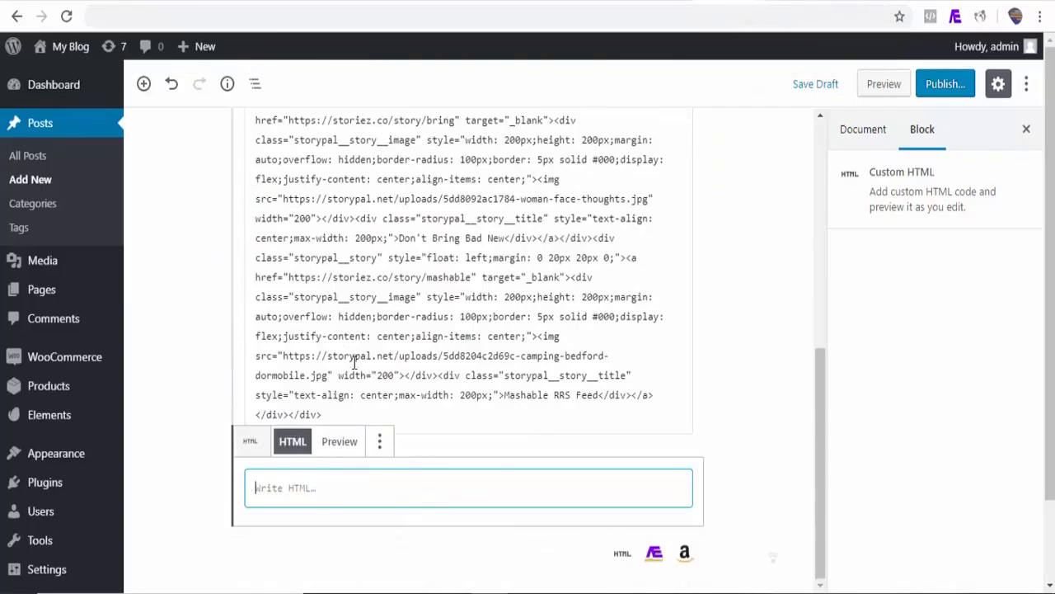
{"action": "key", "text": "ctrl+v"}
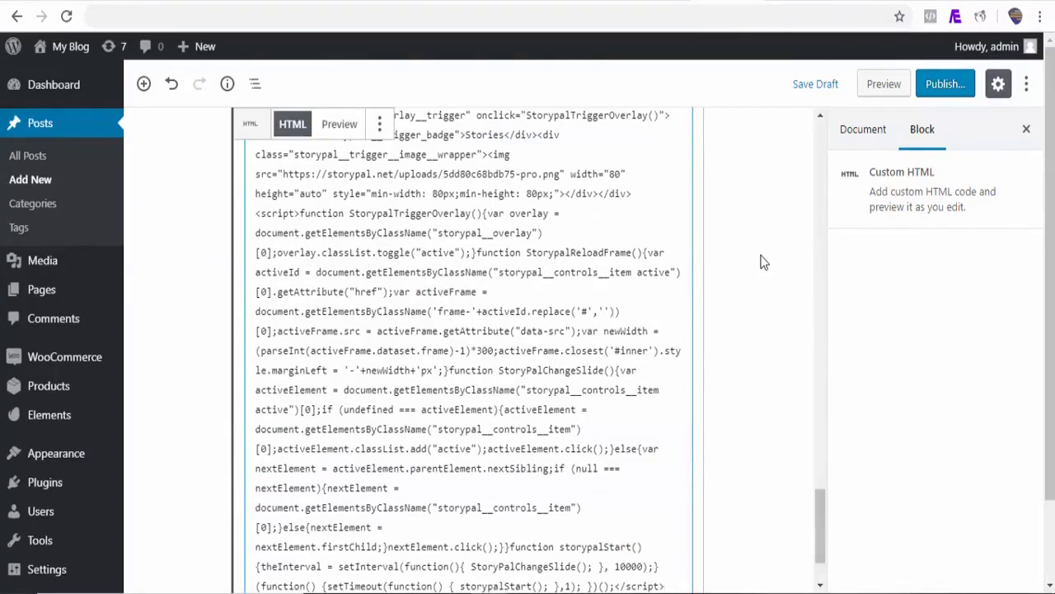
Preview the WordPress post, open the Stories trigger widget and inspect the stories in its overlay
{"action": "left_click", "coordinate": [886, 87]}
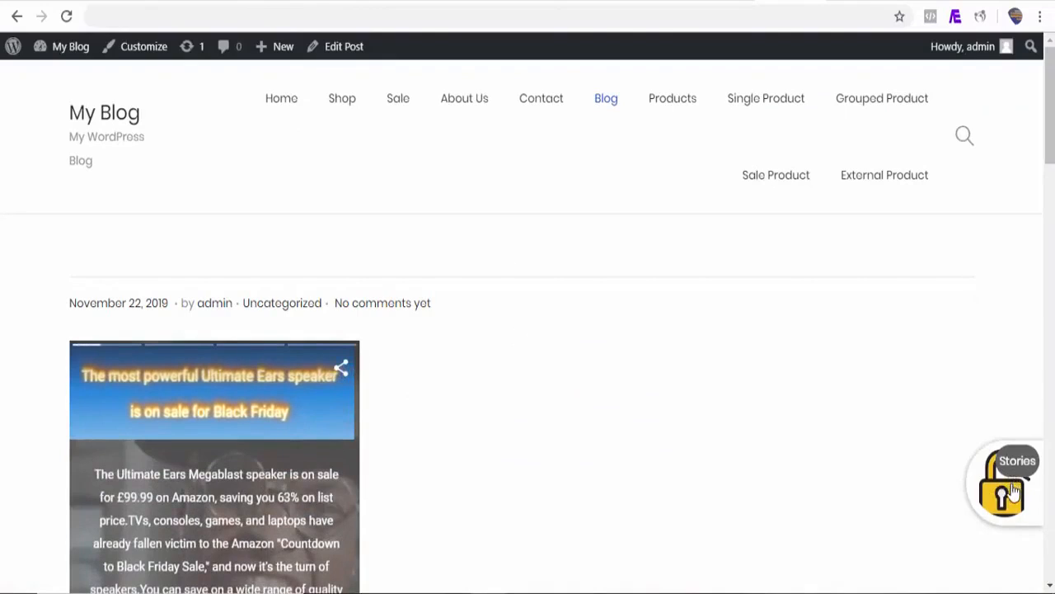
{"action": "scroll", "coordinate": [944, 358], "scroll_direction": "down", "scroll_amount": 5}
{"action": "left_click", "coordinate": [1015, 495]}
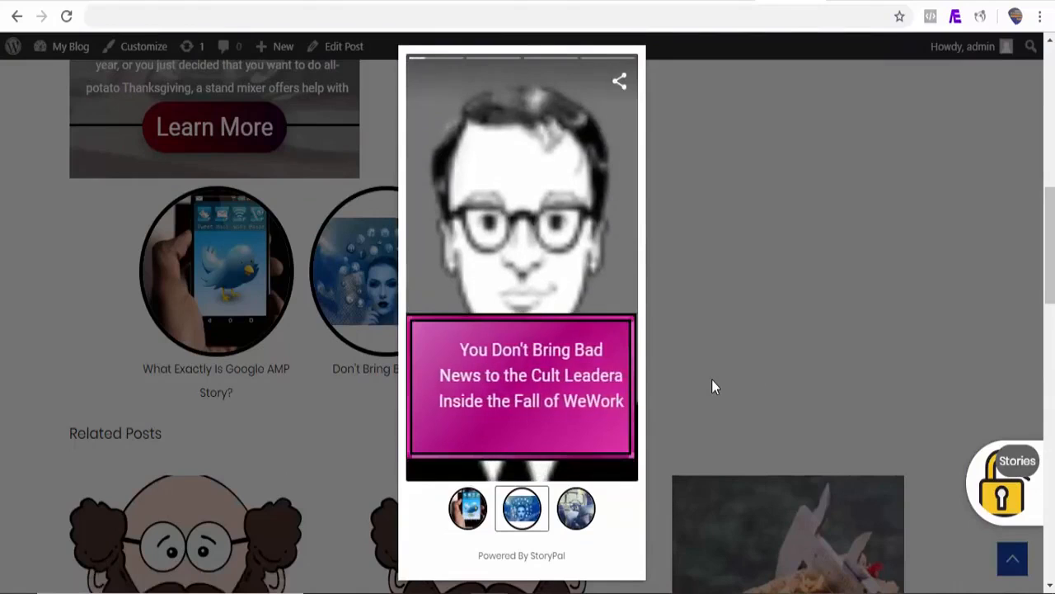
{"action": "left_click", "coordinate": [534, 293]}
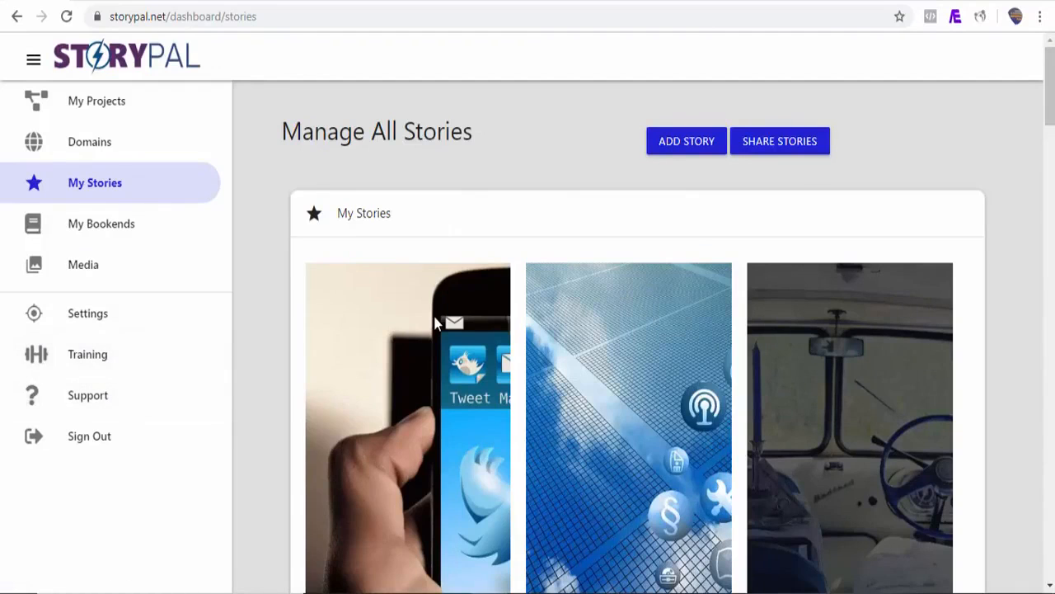
{"action": "left_click", "coordinate": [437, 323]}
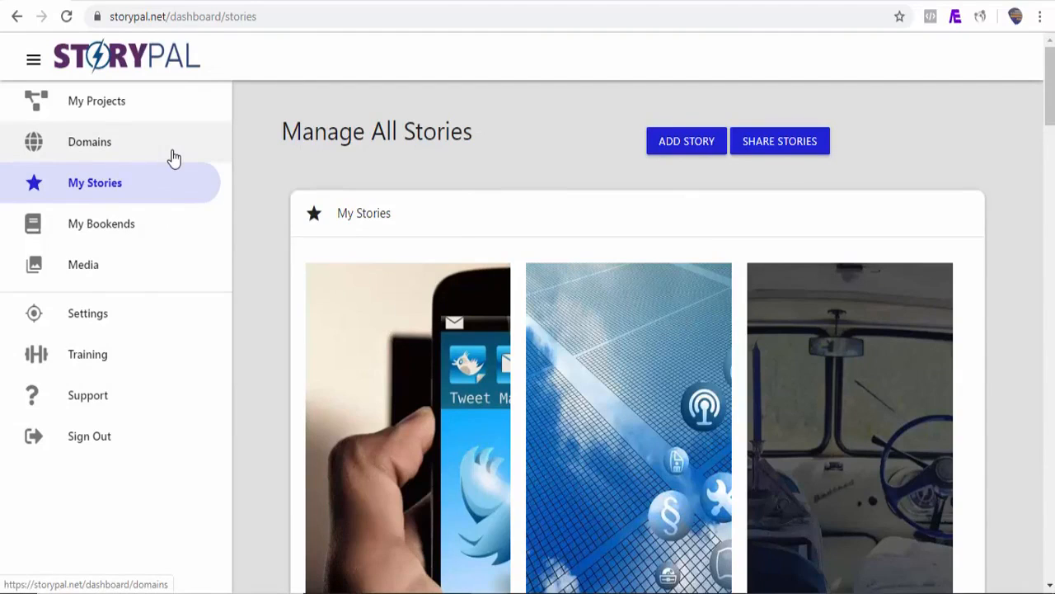
{"action": "left_click", "coordinate": [173, 157]}
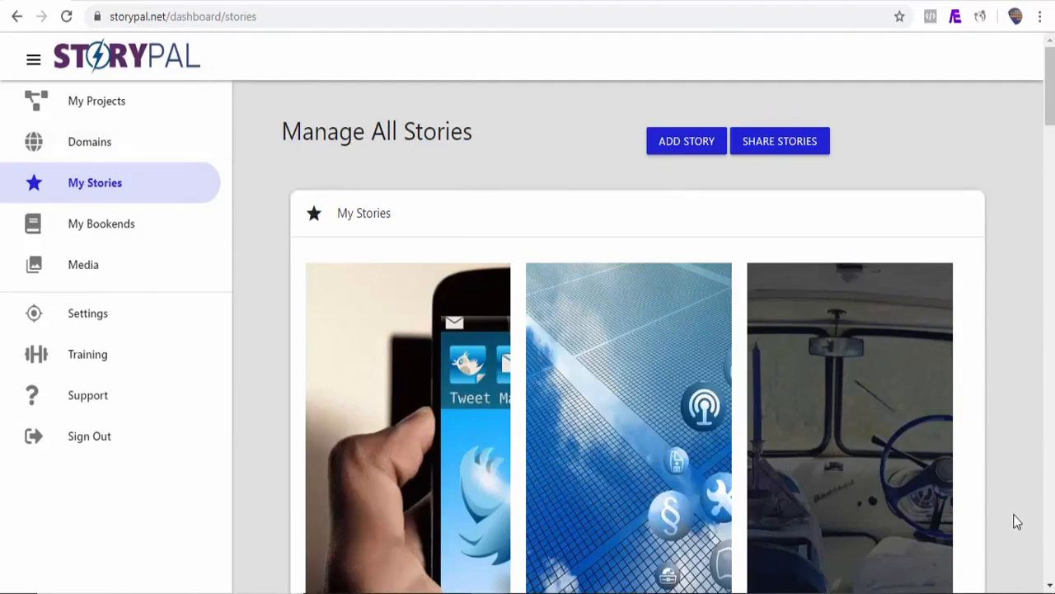